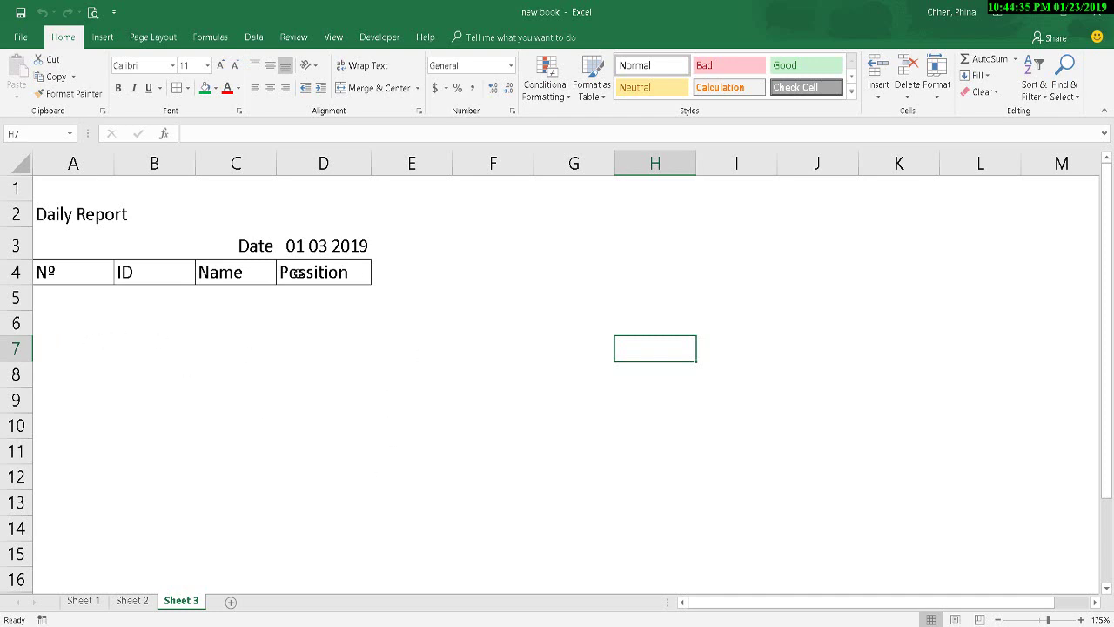
- Compare the dates on Sheets 1–3: 01 01 2019, 01 02 2019 and 01 03 2019
click(82, 600)
click(133, 601)
click(181, 600)
click(329, 547)
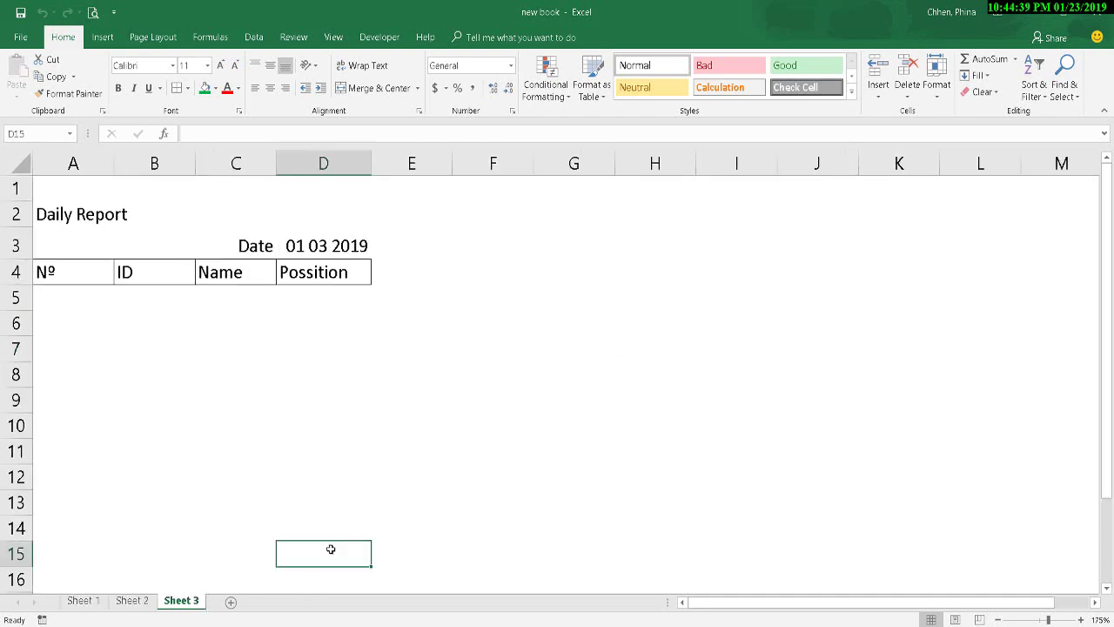
click(80, 601)
click(132, 600)
click(174, 600)
click(83, 601)
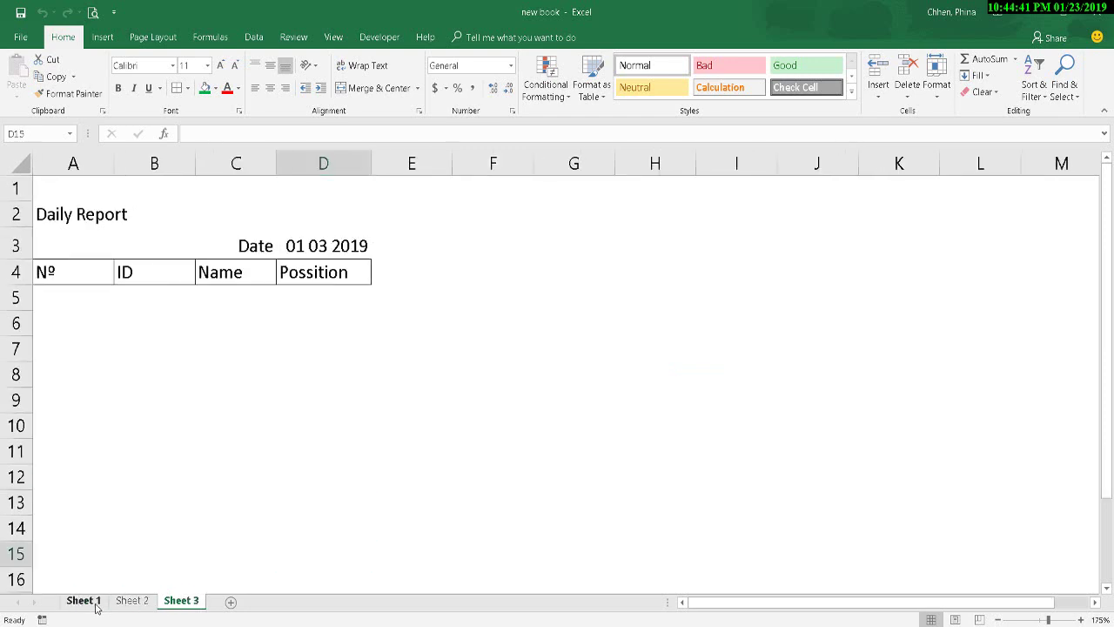
click(132, 600)
click(181, 600)
click(82, 601)
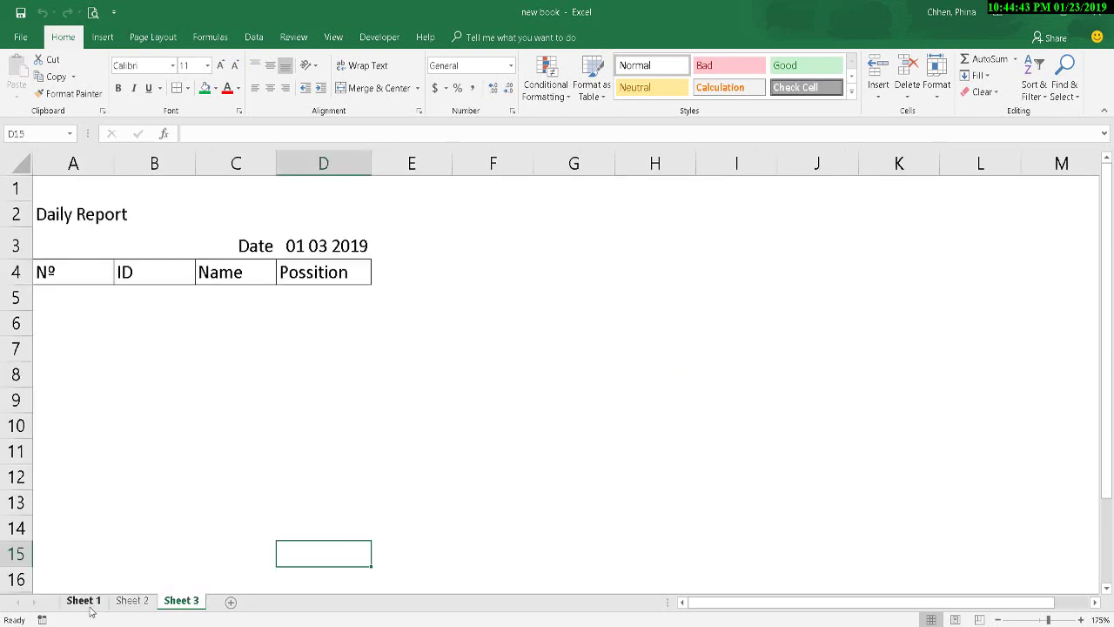
click(133, 601)
click(181, 601)
click(82, 600)
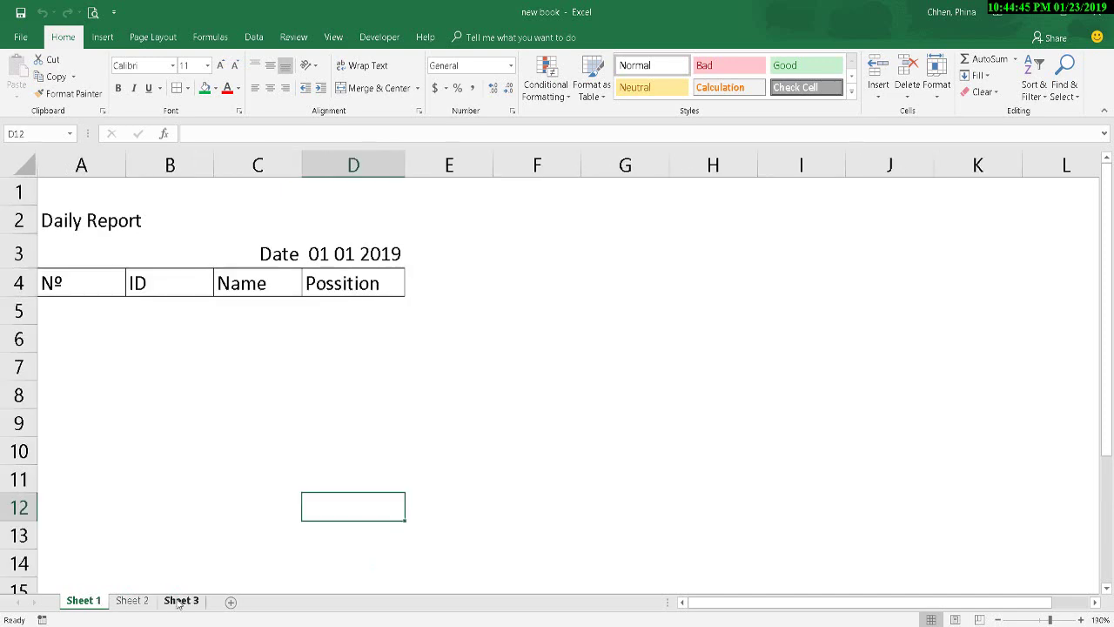
click(132, 601)
click(181, 601)
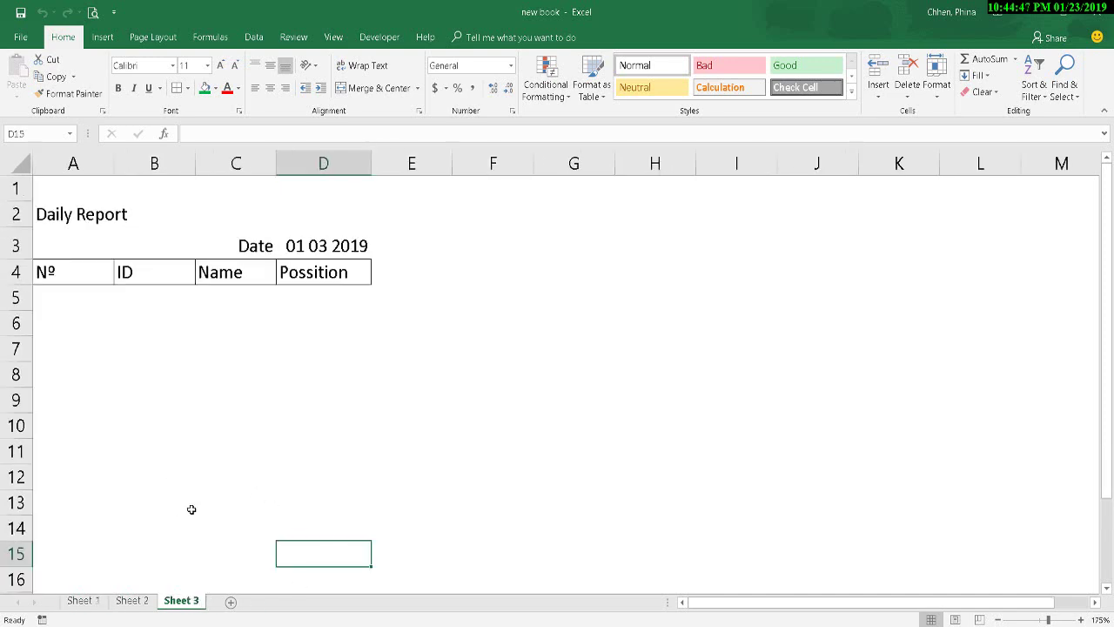
click(445, 348)
click(597, 510)
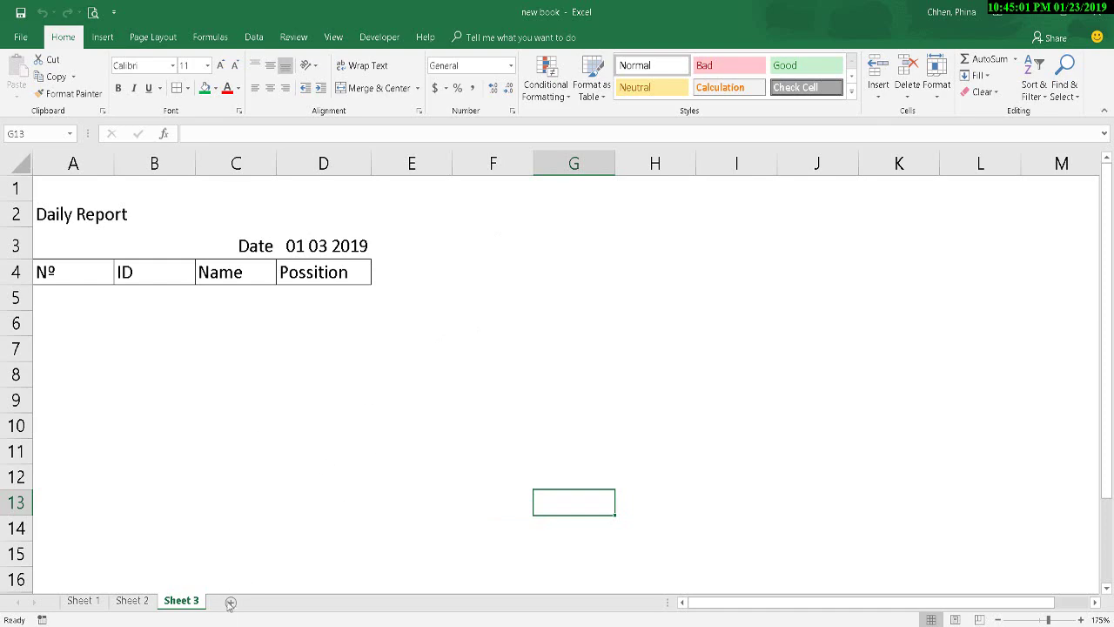
- Copy Sheet 3 to the end of the workbook with Move or Copy
right_click(195, 606)
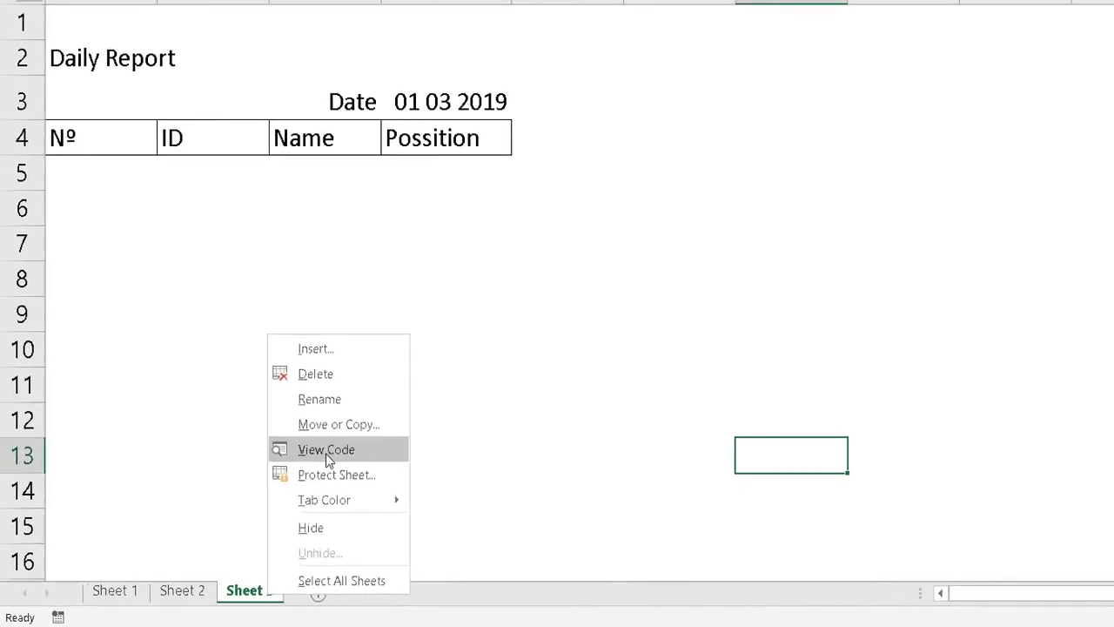
click(253, 475)
click(153, 483)
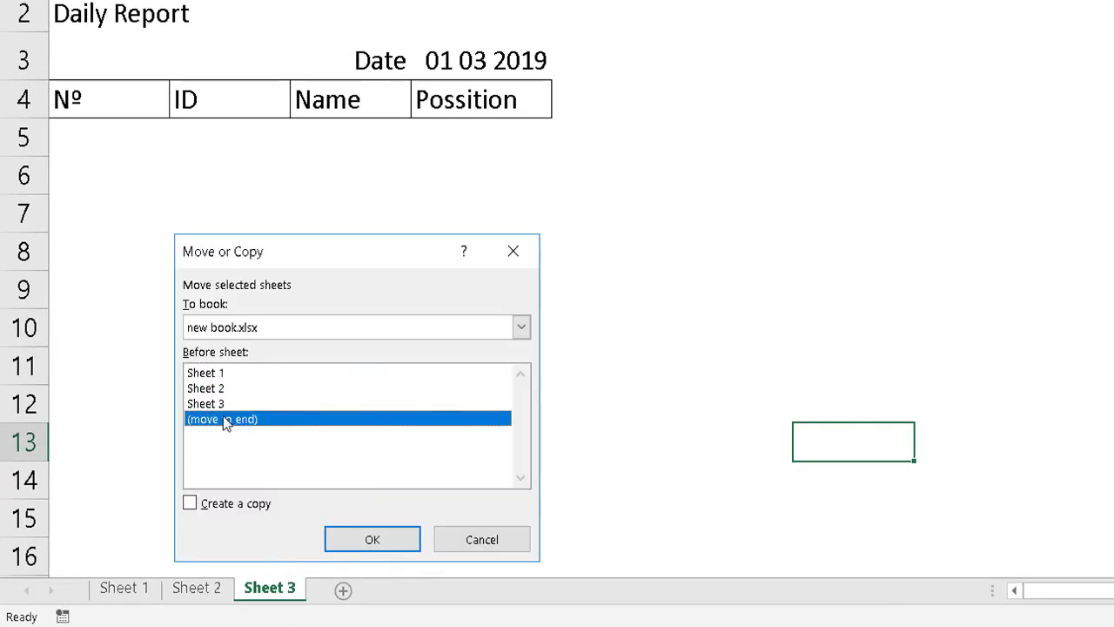
click(229, 505)
click(372, 540)
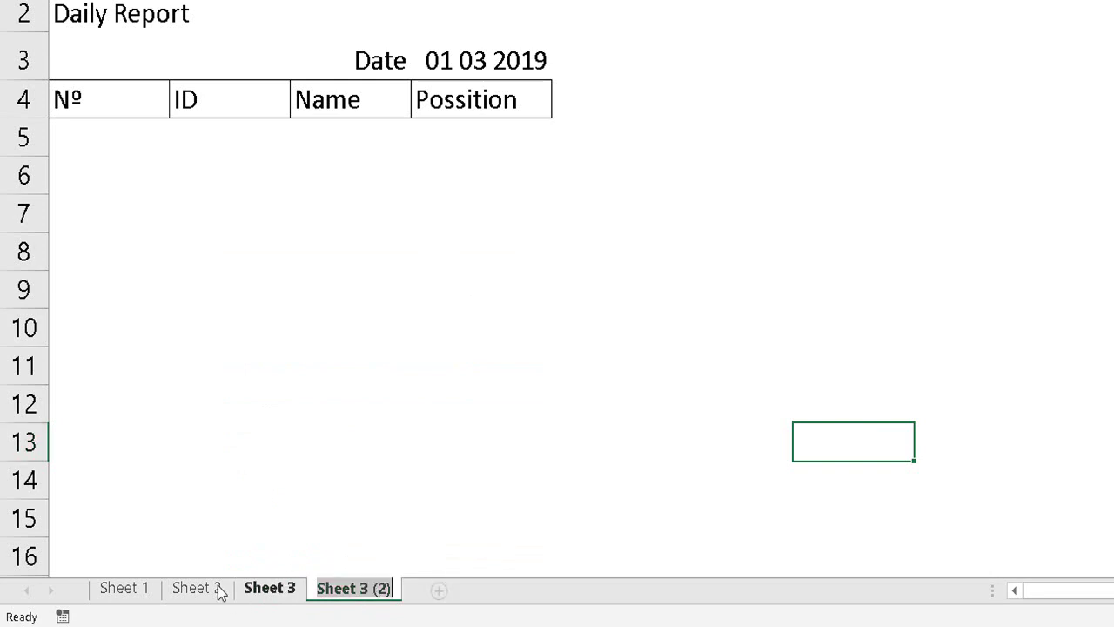
- Rename the copied 'Sheet 3 (2)' tab to Sheet 4
drag(376, 589, 354, 455)
click(353, 455)
double_click(366, 590)
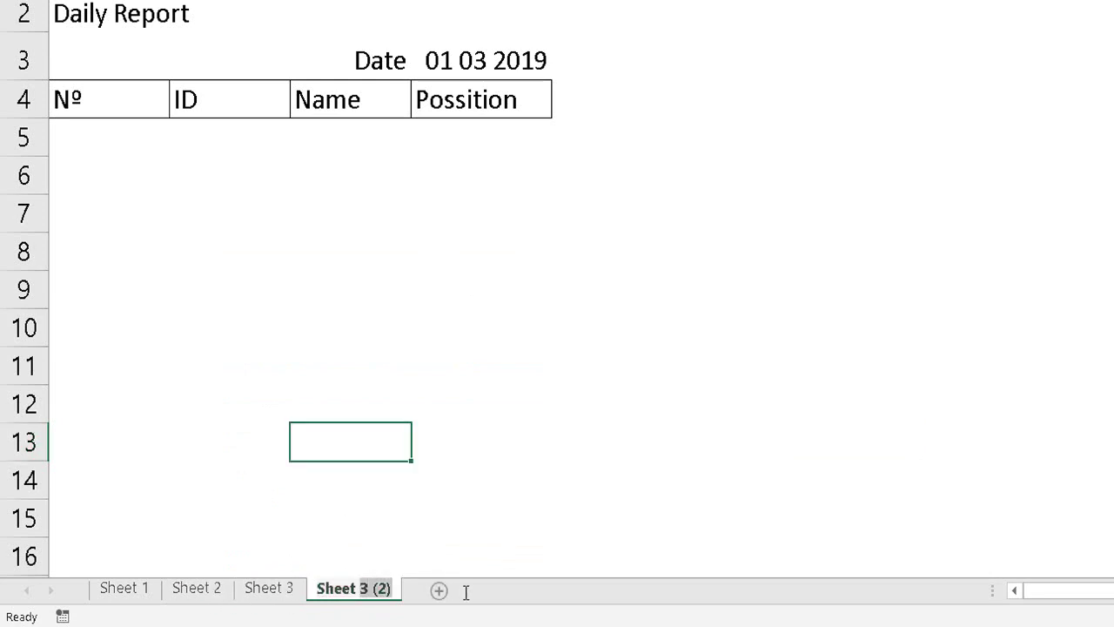
text(4)
key(Return)
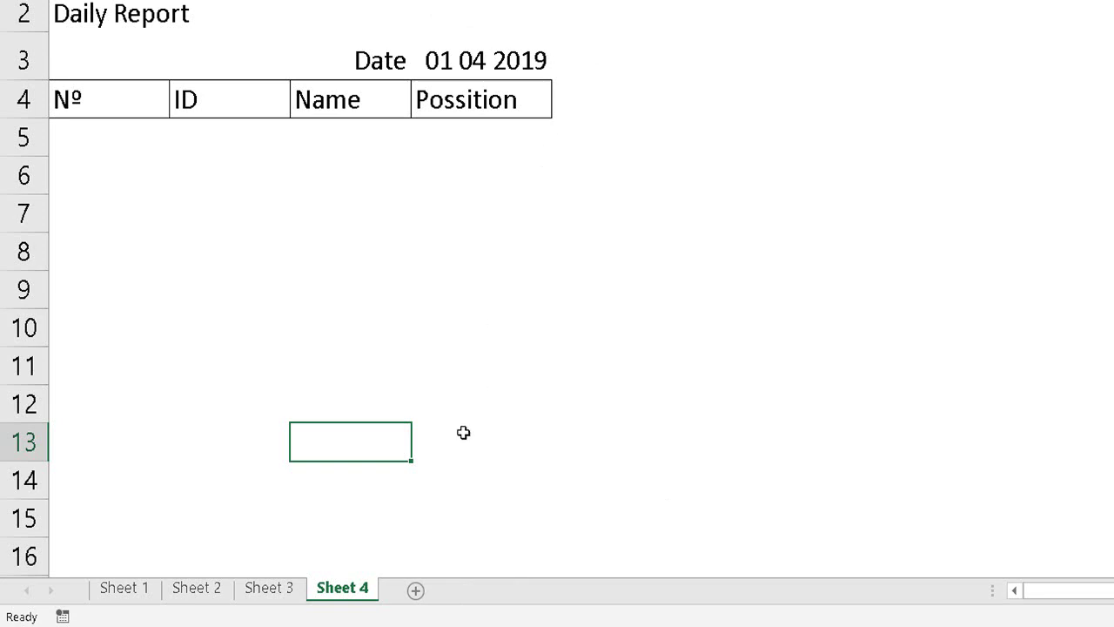
- Copy Sheet 4 to the end of the workbook with Move or Copy
right_click(360, 594)
click(418, 412)
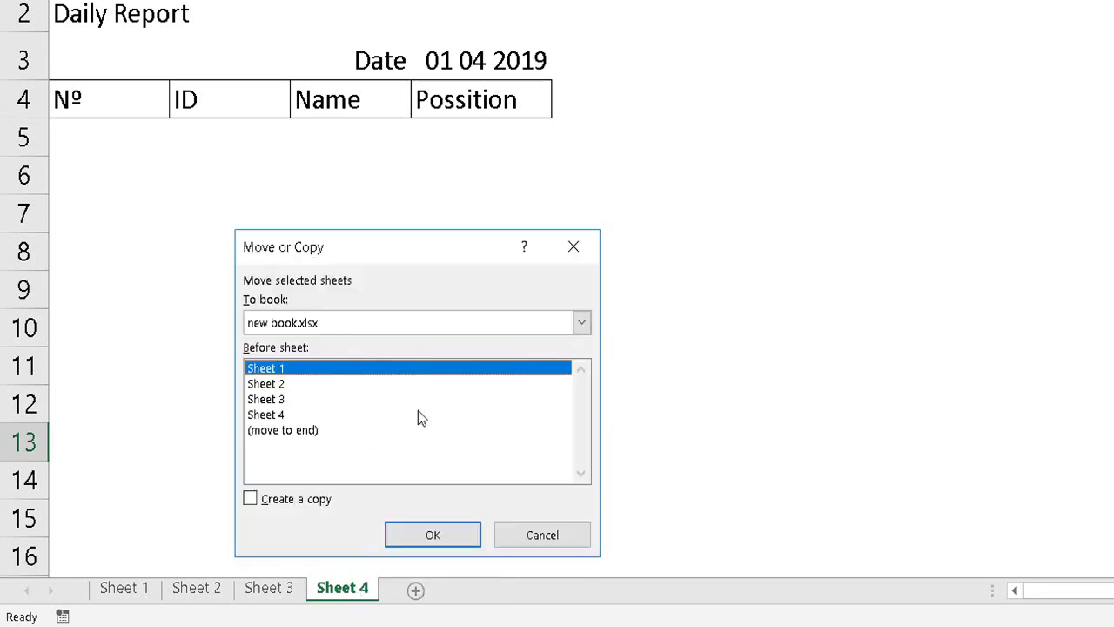
click(297, 431)
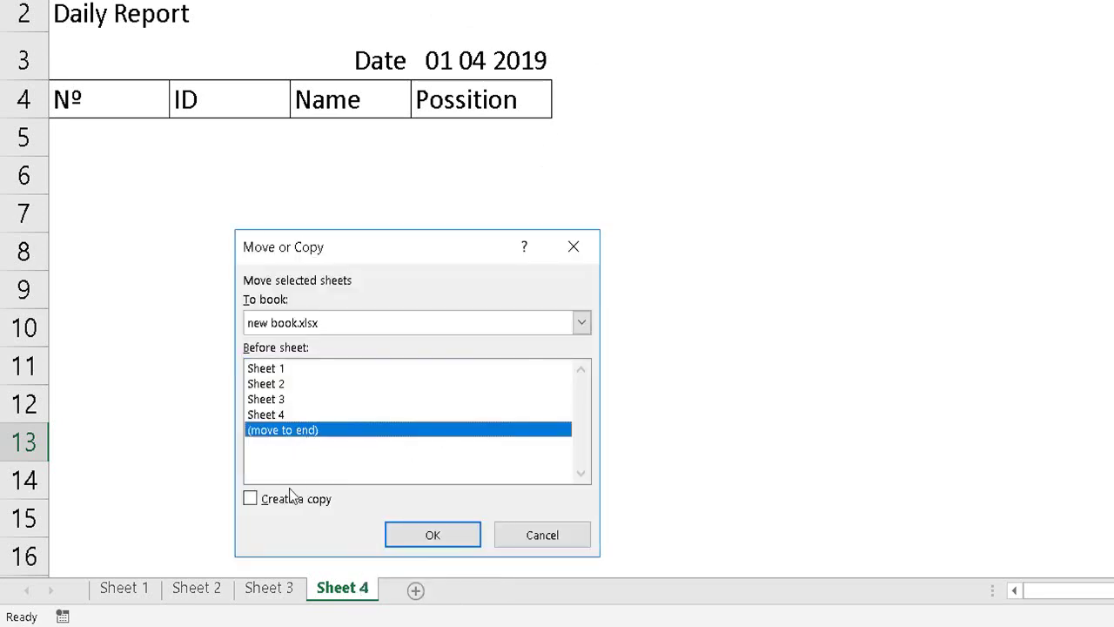
click(290, 498)
click(420, 534)
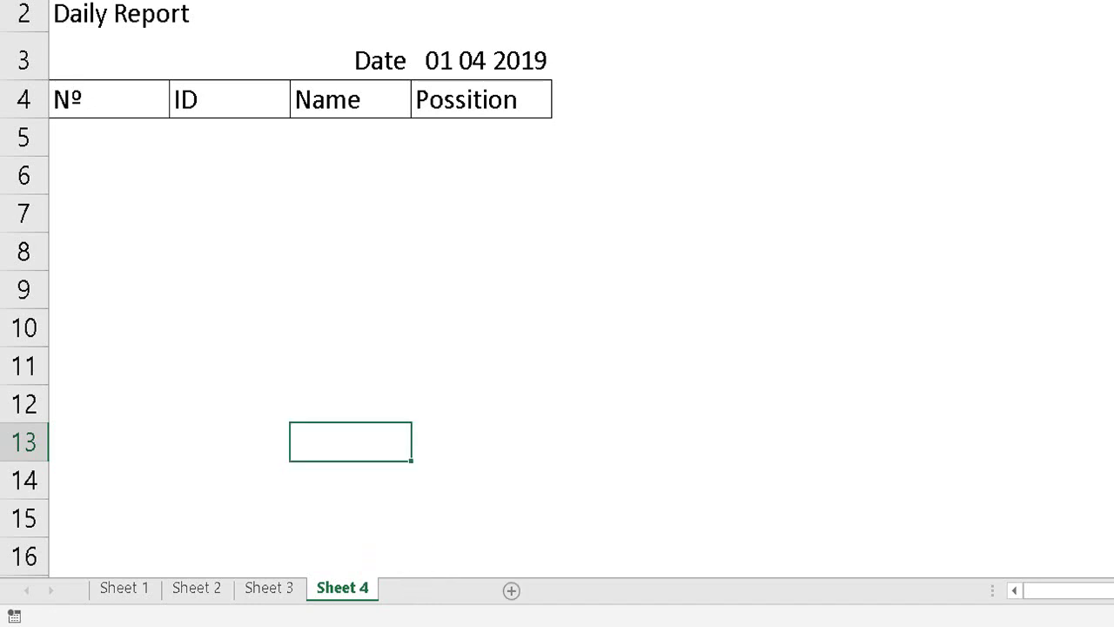
click(531, 376)
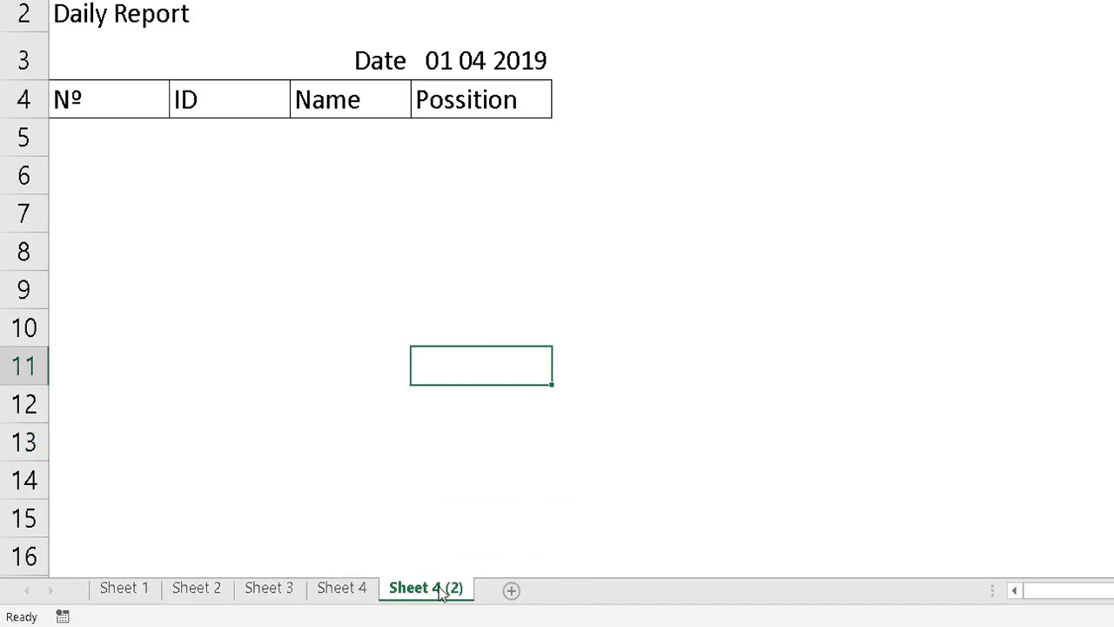
- Rename the 'Sheet 4 (2)' copy to Sheet 5
double_click(442, 588)
click(473, 589)
key(ctrl+shift+Left)
key(ctrl+shift+Left)
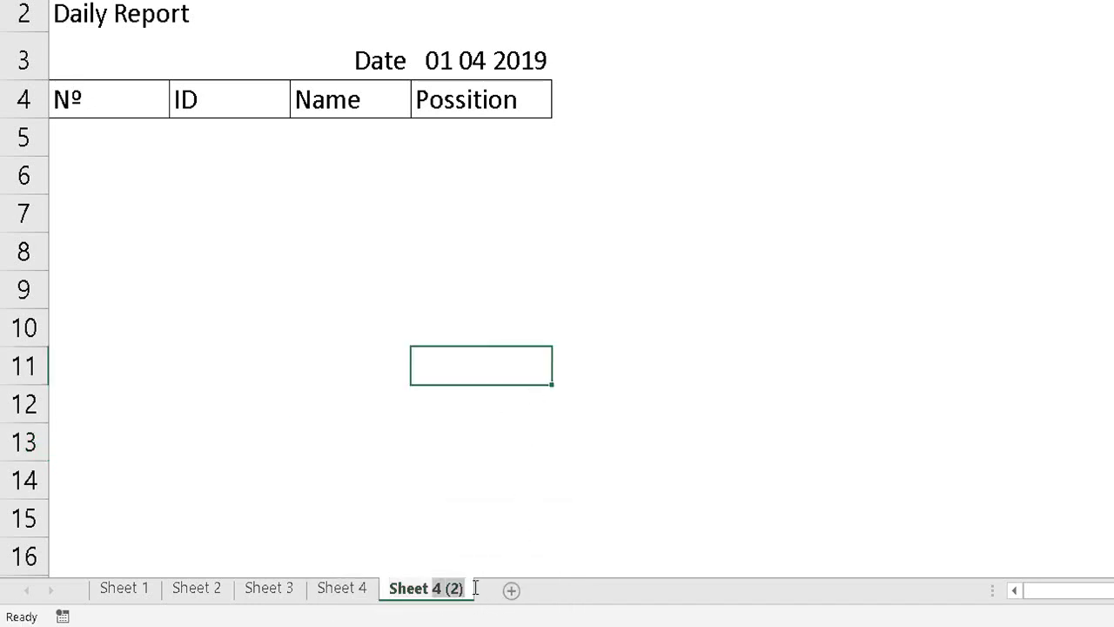
text(5)
key(Return)
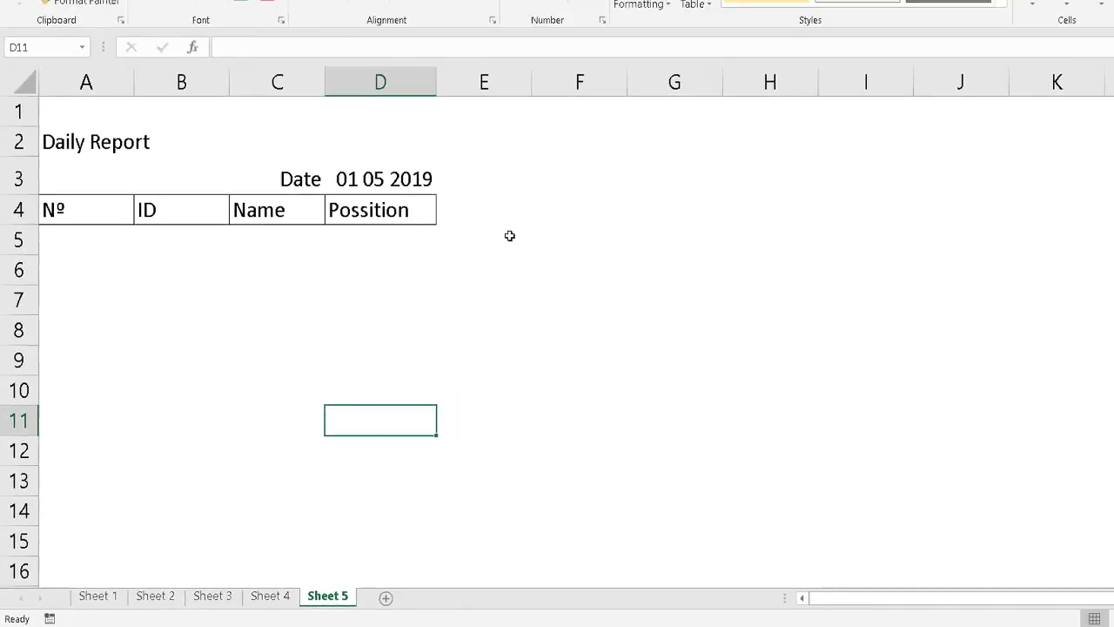
- Clear the 01 05 2019 date from cells D3:F3
drag(504, 233, 313, 227)
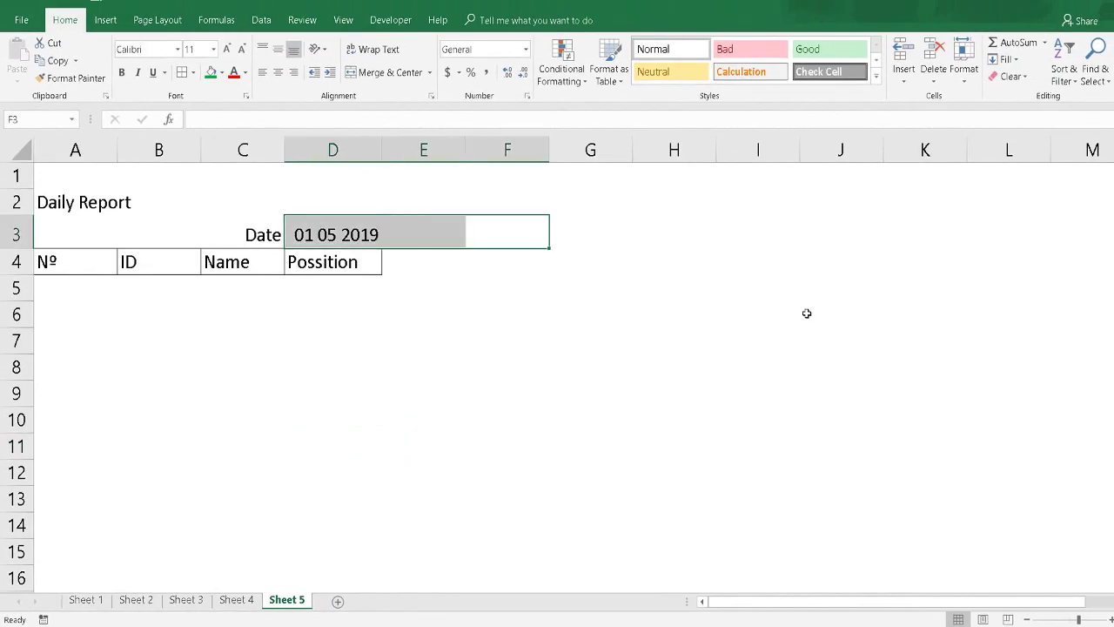
key(Delete)
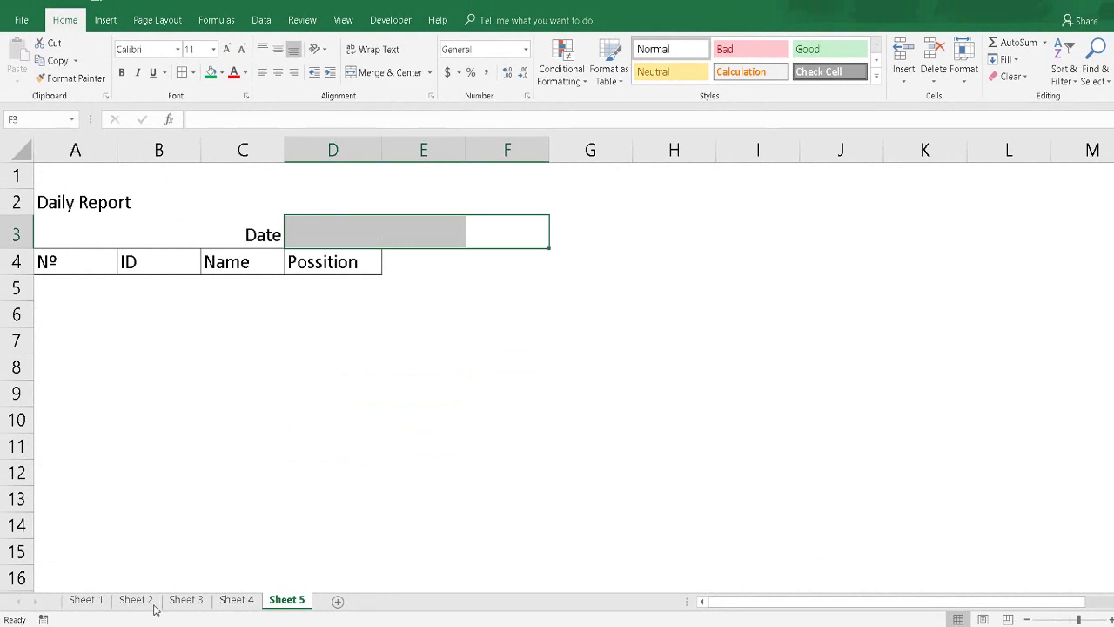
click(359, 544)
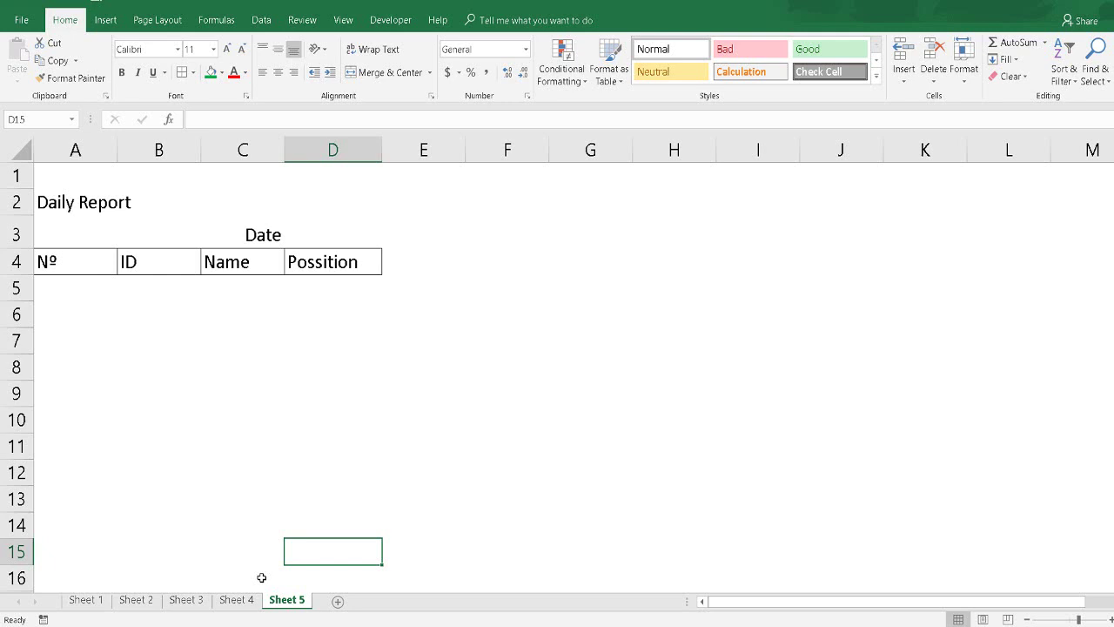
- Group Sheets 2 through 5 and delete them permanently
shift+click(137, 601)
right_click(246, 599)
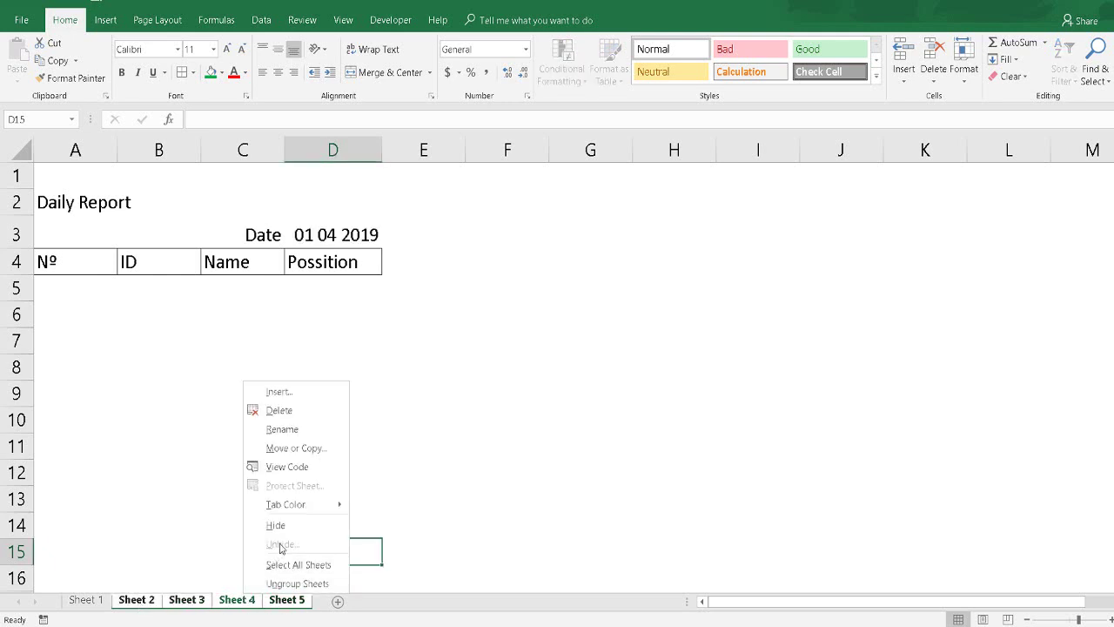
click(279, 410)
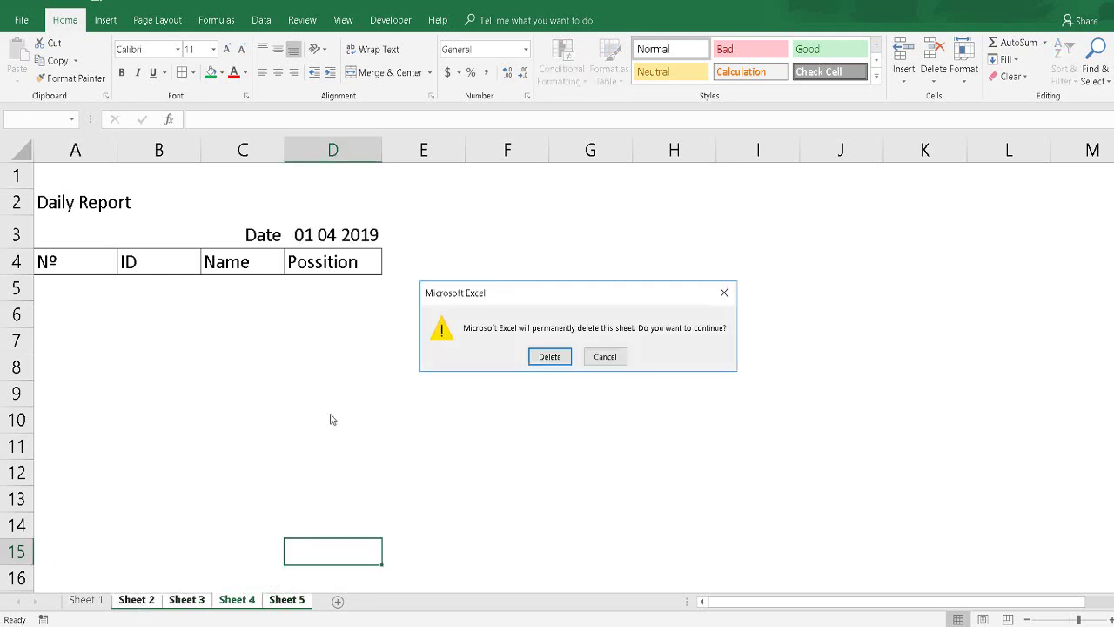
click(541, 356)
click(518, 378)
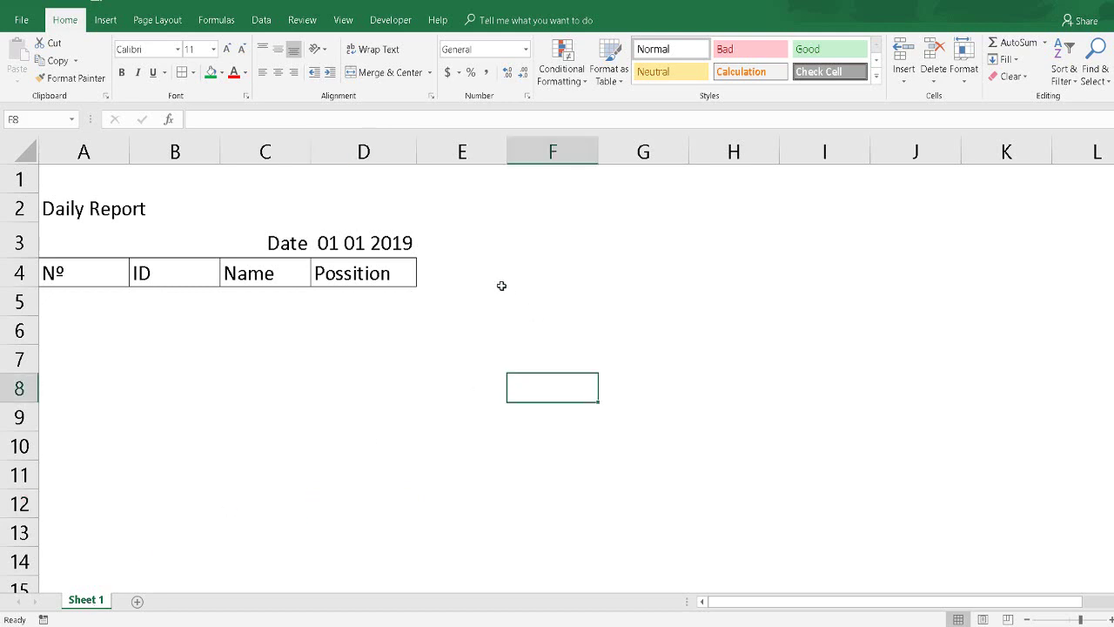
- Clear Sheet 1's 01 01 2019 date from D3:F3, ending with F2 selected
mouse_move(514, 245)
mouse_down()
mouse_move(394, 256)
mouse_move(383, 269)
mouse_up()
click(610, 322)
drag(557, 244, 496, 275)
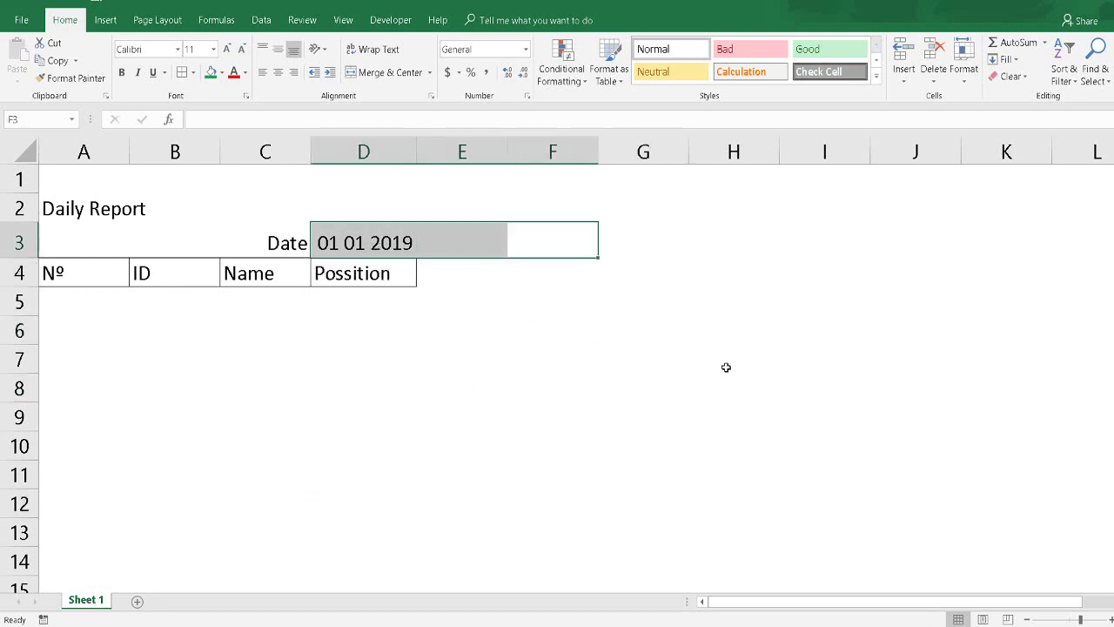
key(Delete)
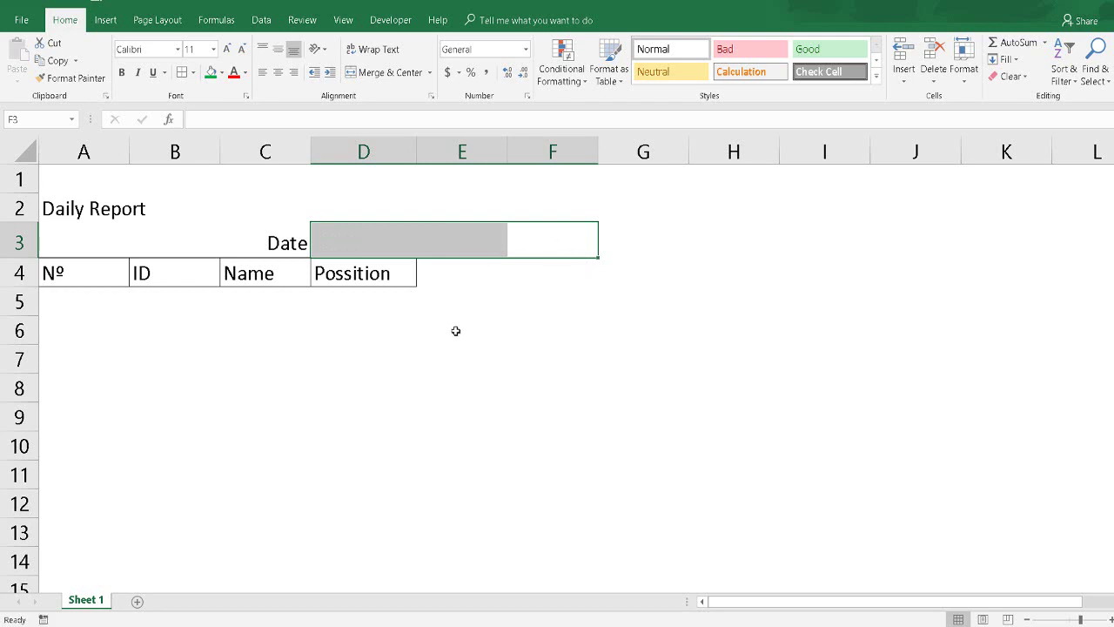
click(455, 330)
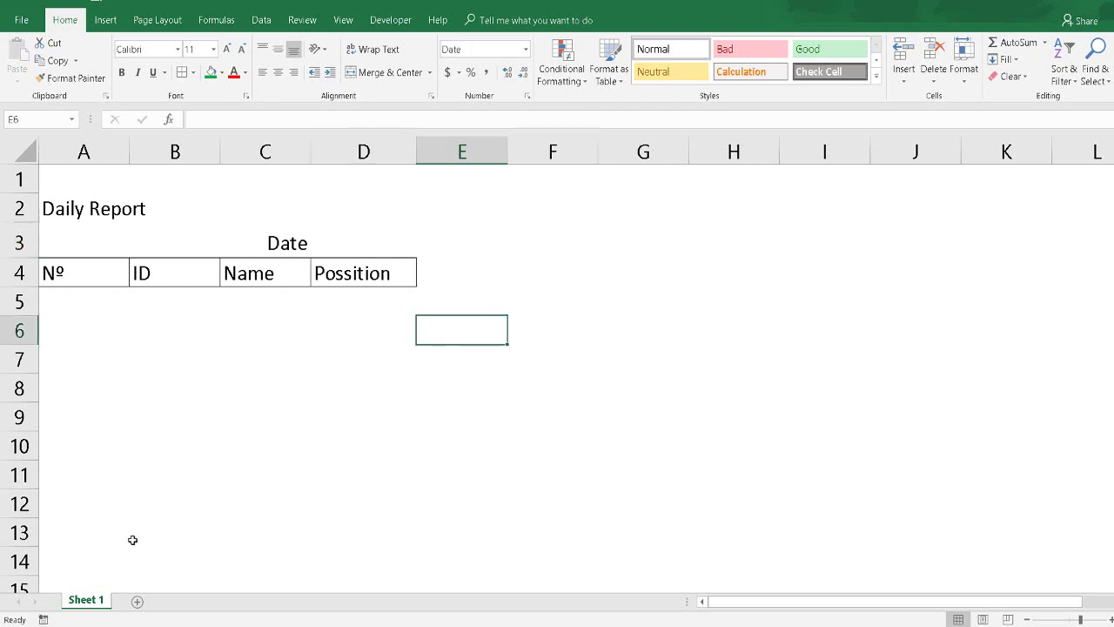
click(591, 199)
click(230, 462)
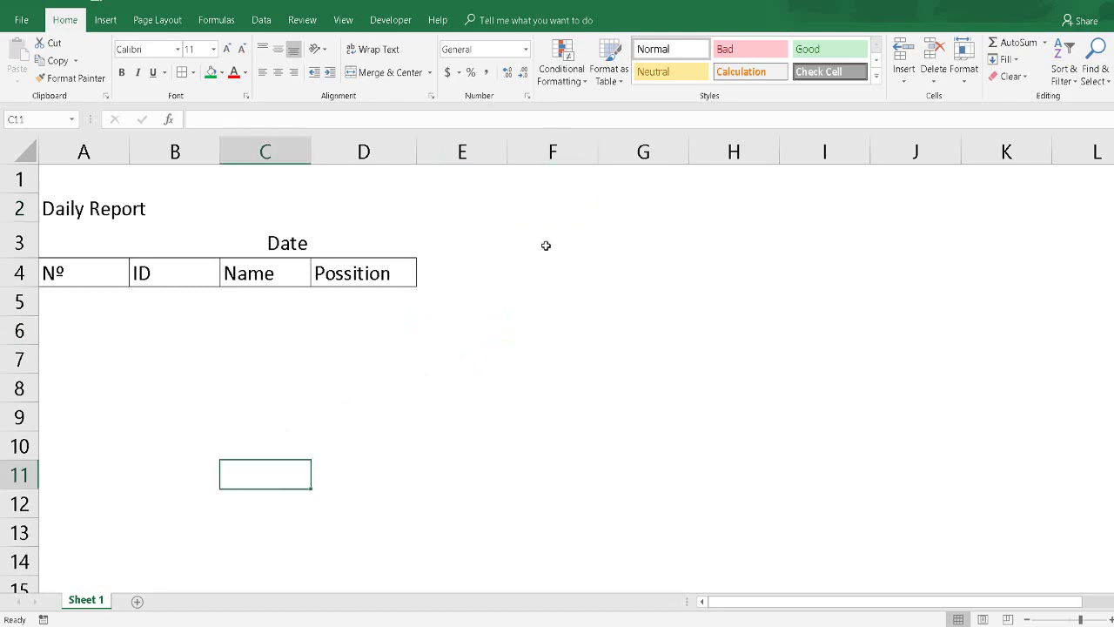
click(545, 245)
click(527, 204)
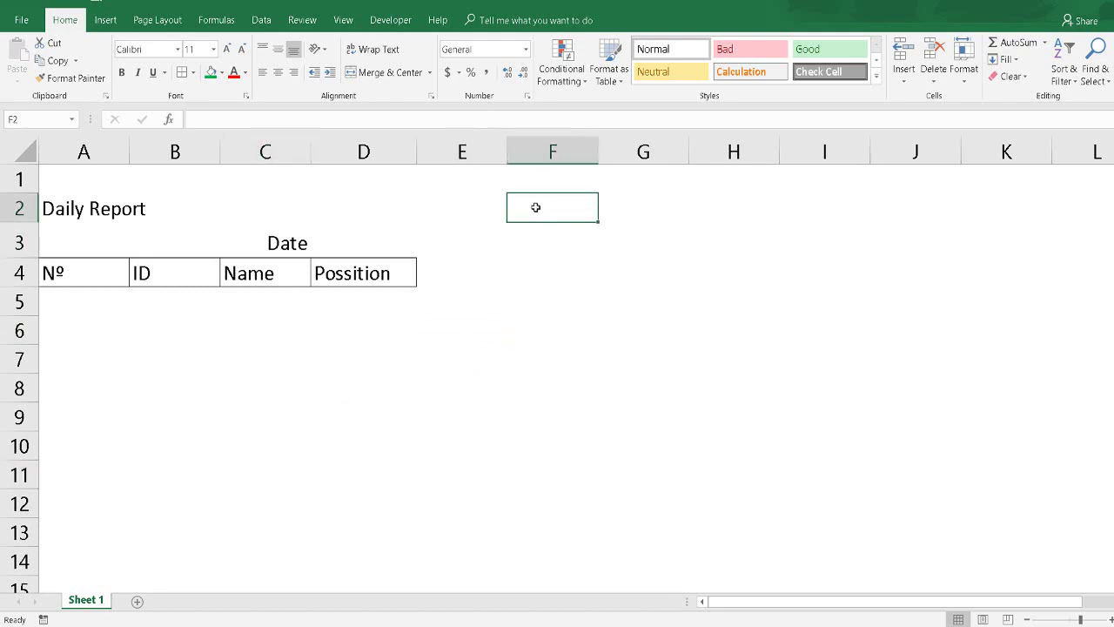
- Enter =CELL("filename",F2) in F2 so it shows E:\[new book.xlsx]Sheet 1
text(=)
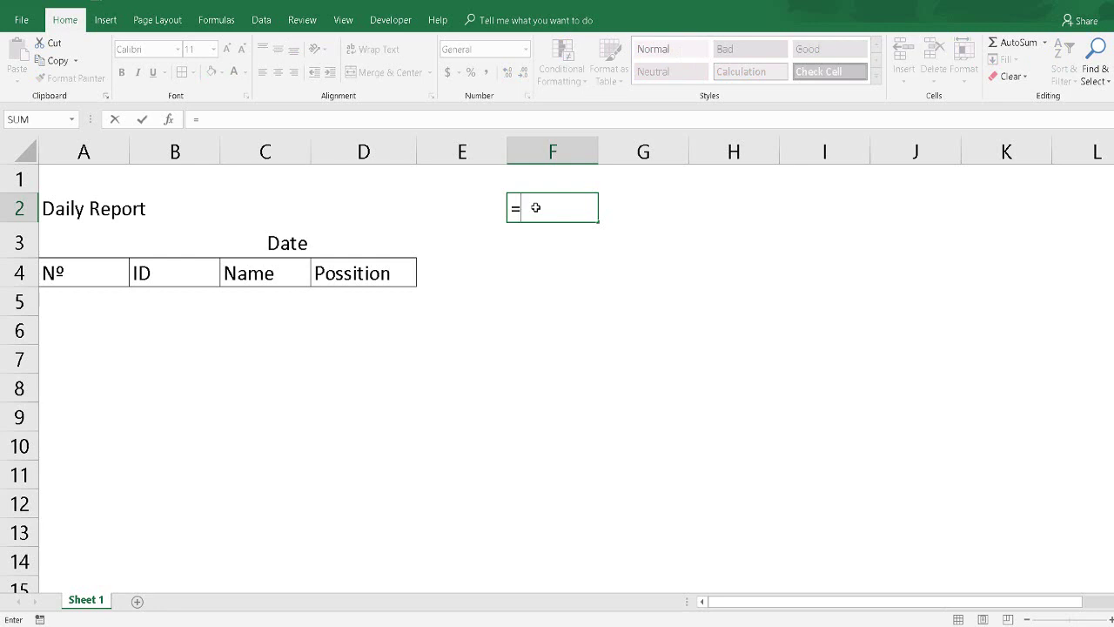
text(C)
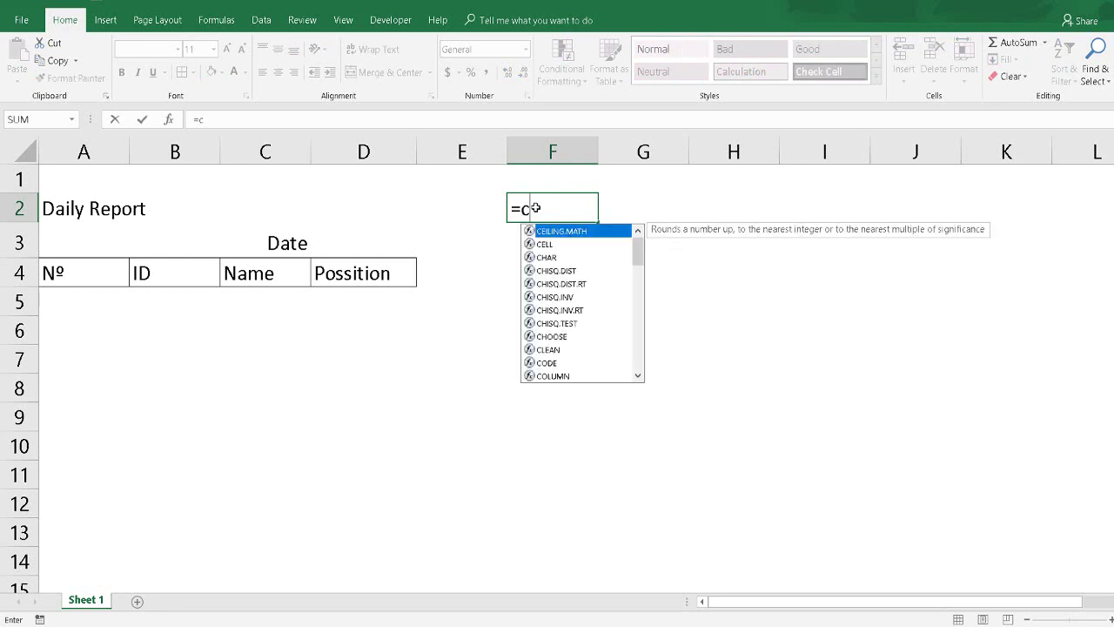
text(ELL()
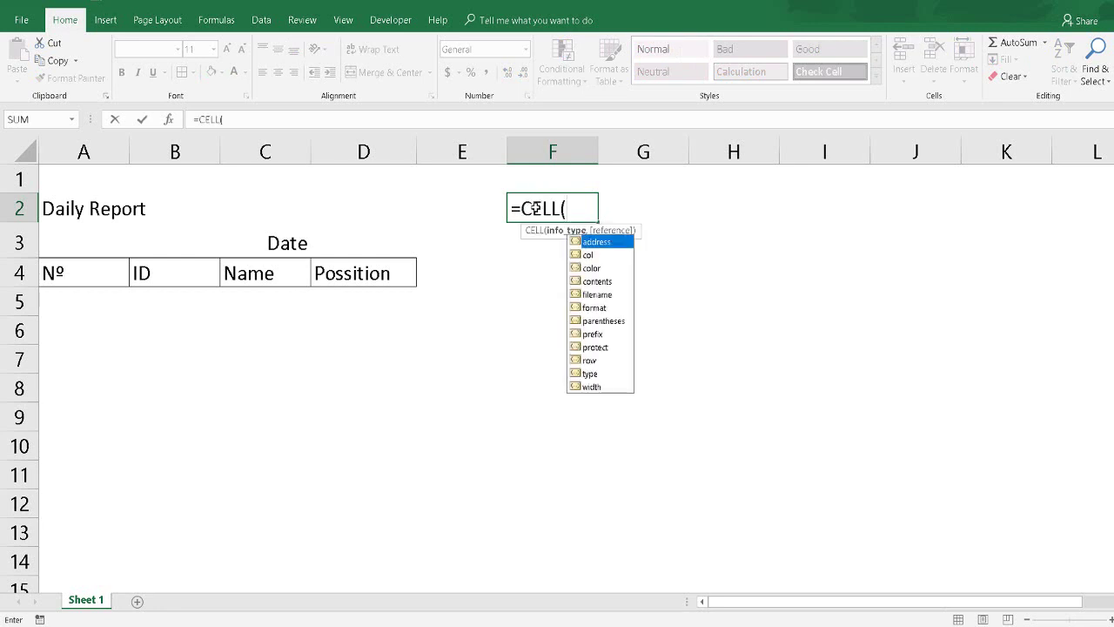
key(Down)
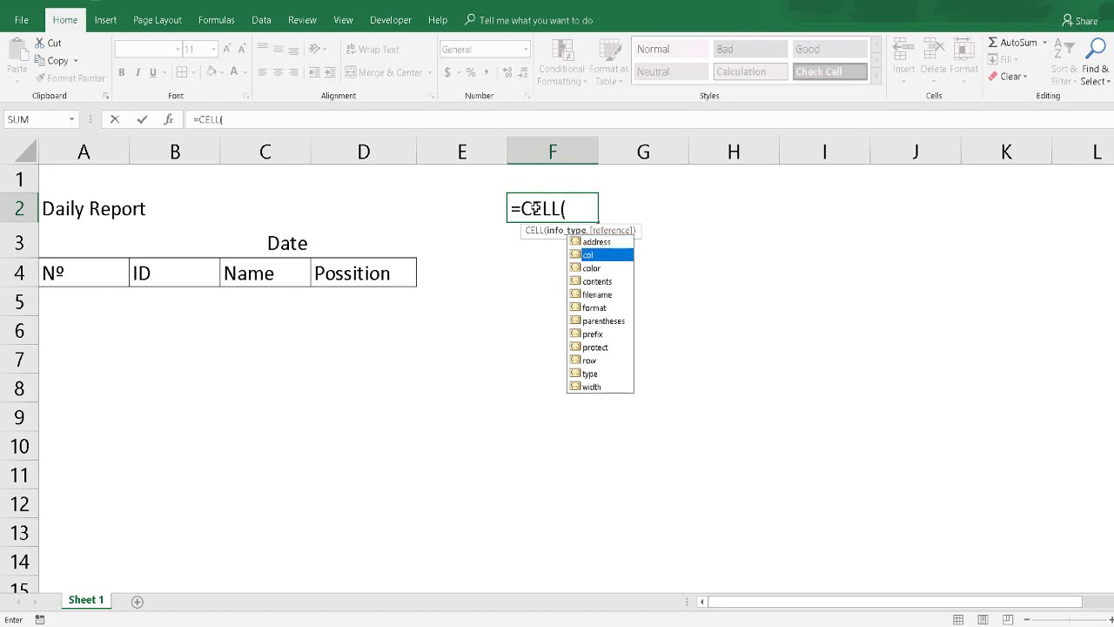
key(Down)
key(Down)
key(Down)
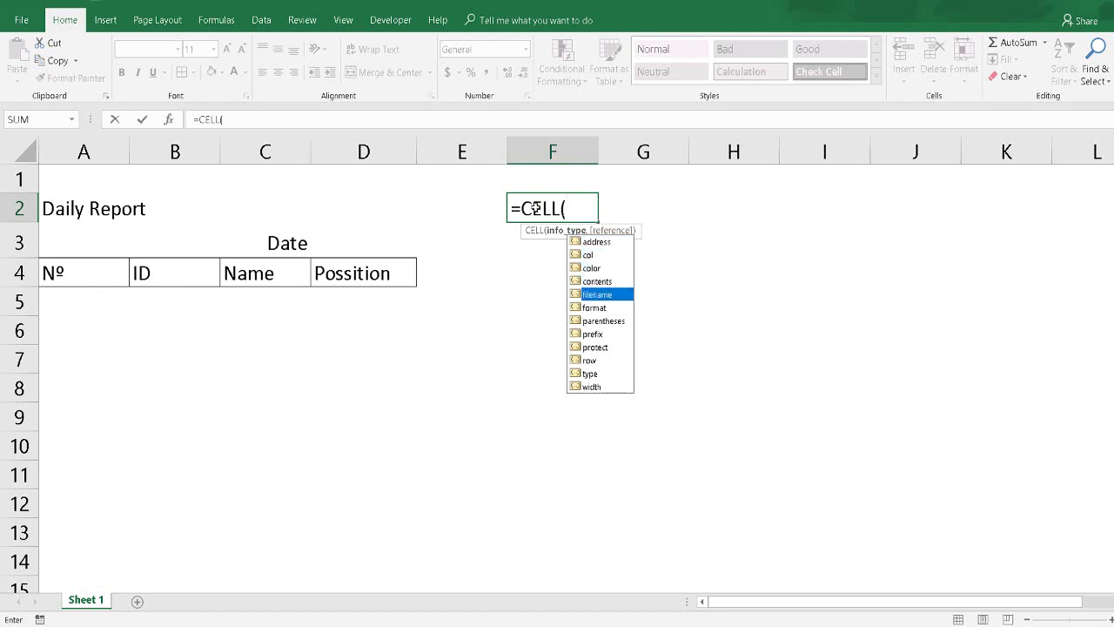
key(Tab)
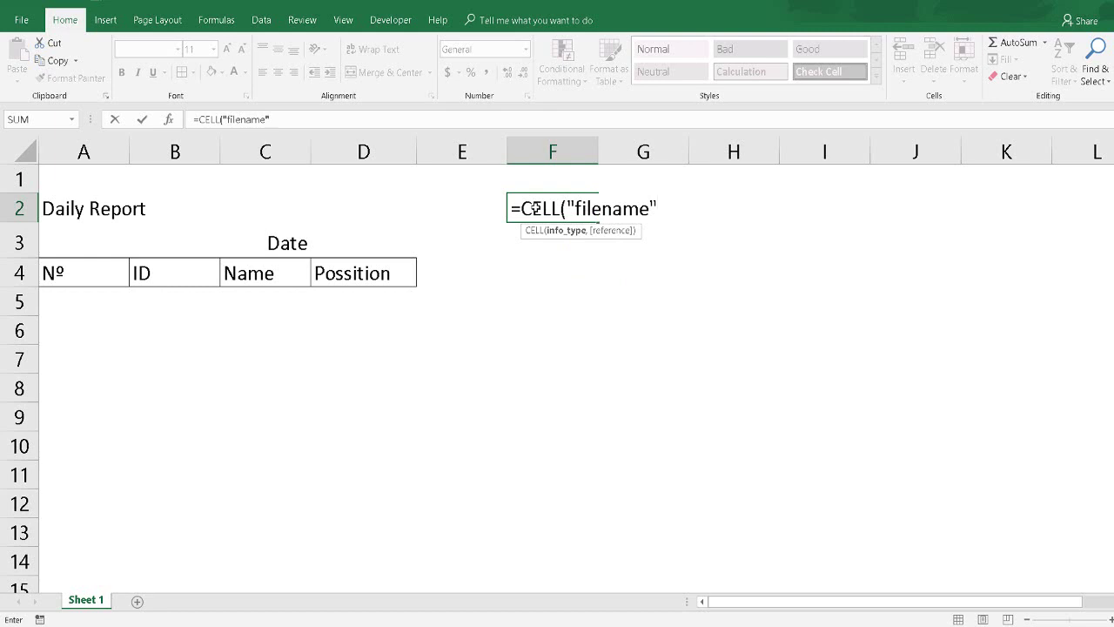
text(,)
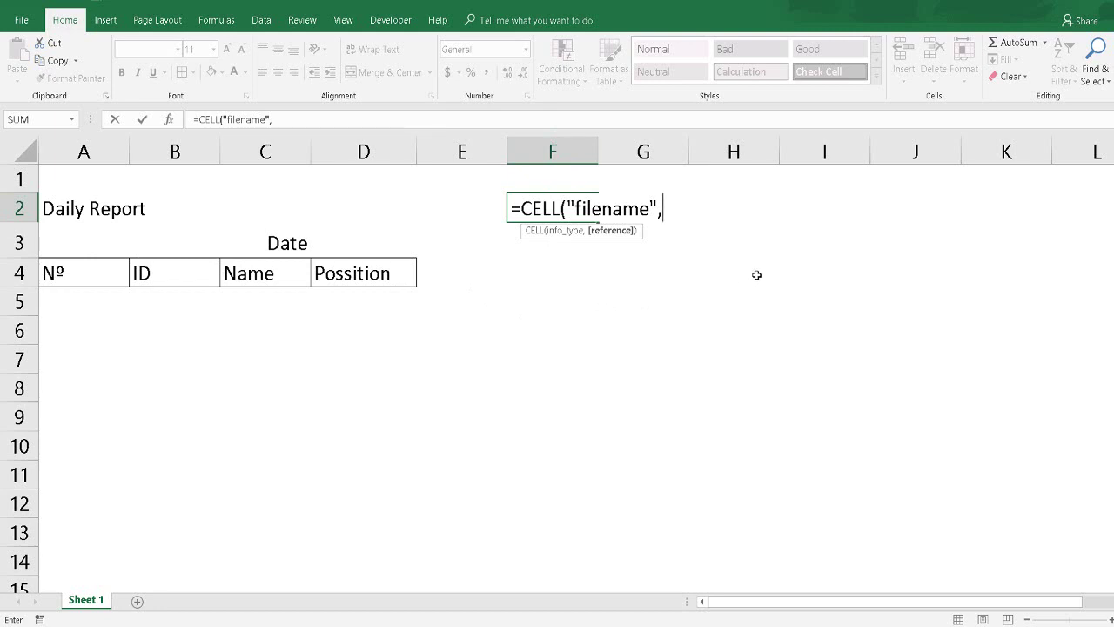
text(H4F)
key(BackSpace)
key(BackSpace)
key(BackSpace)
text(F)
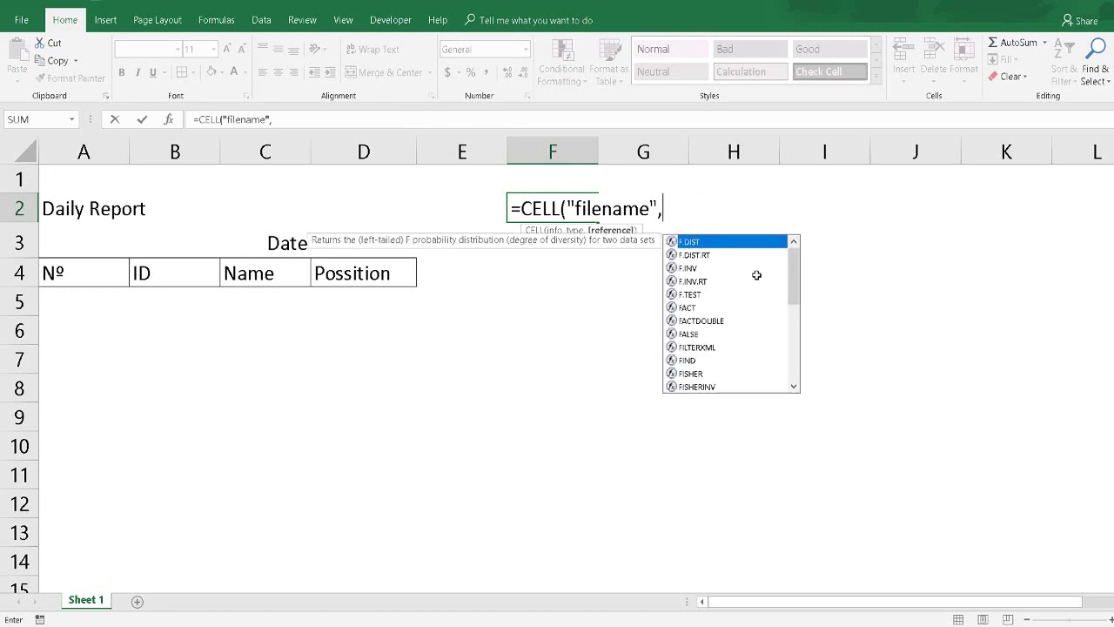
text(2)
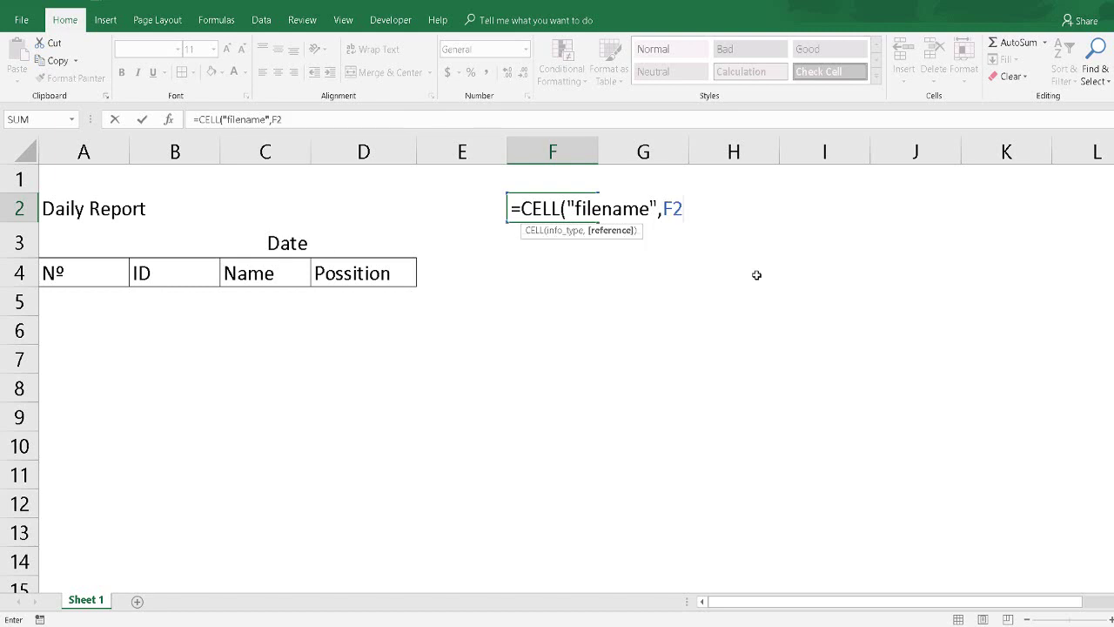
text())
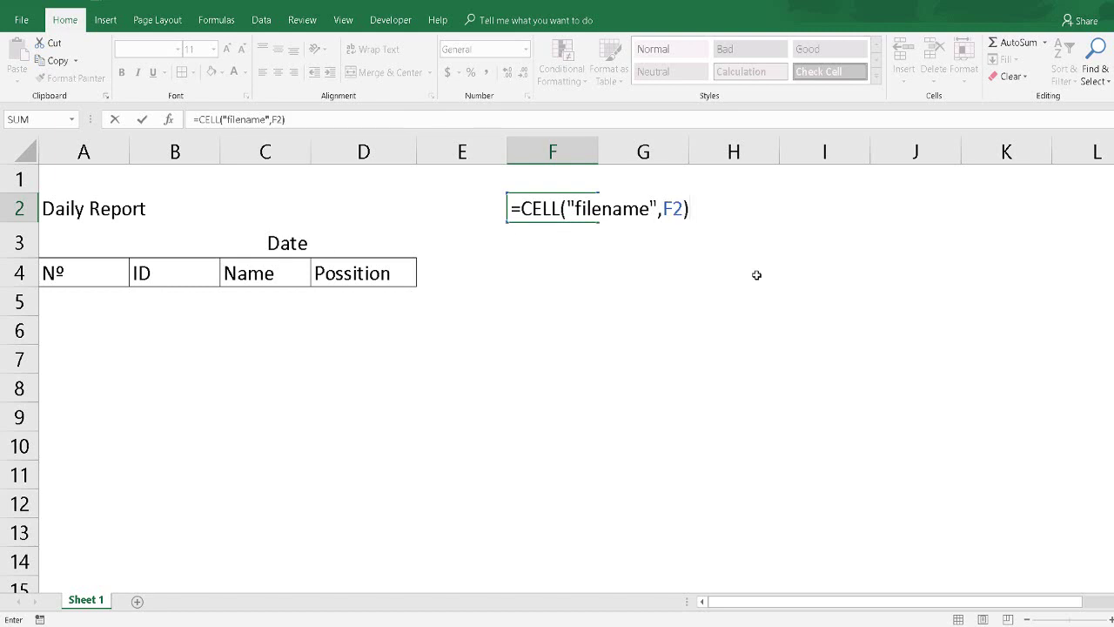
key(Return)
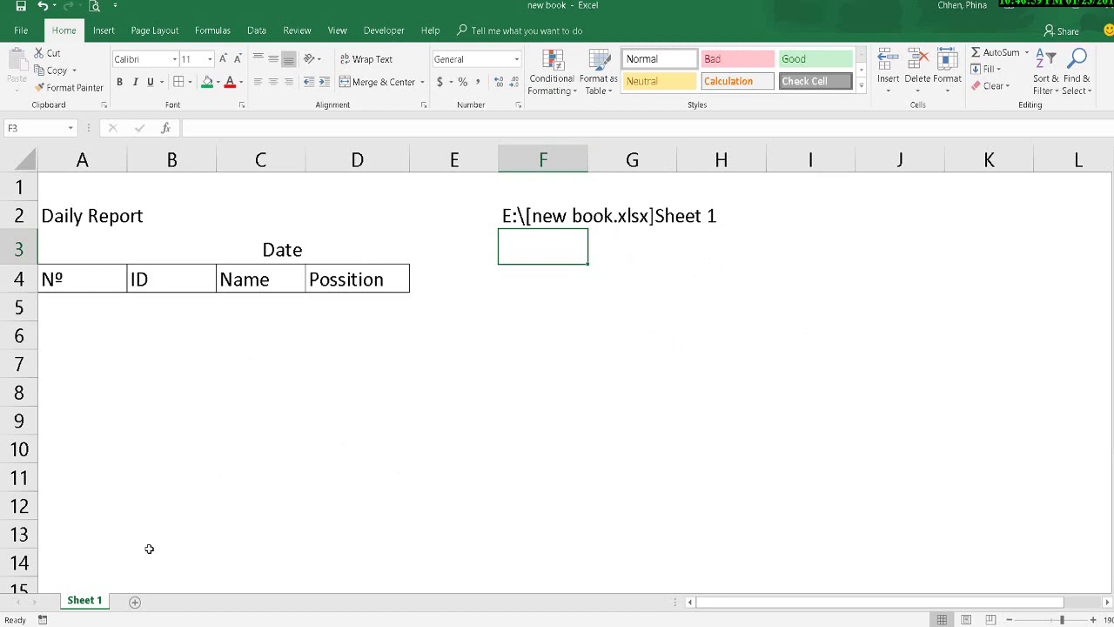
click(529, 414)
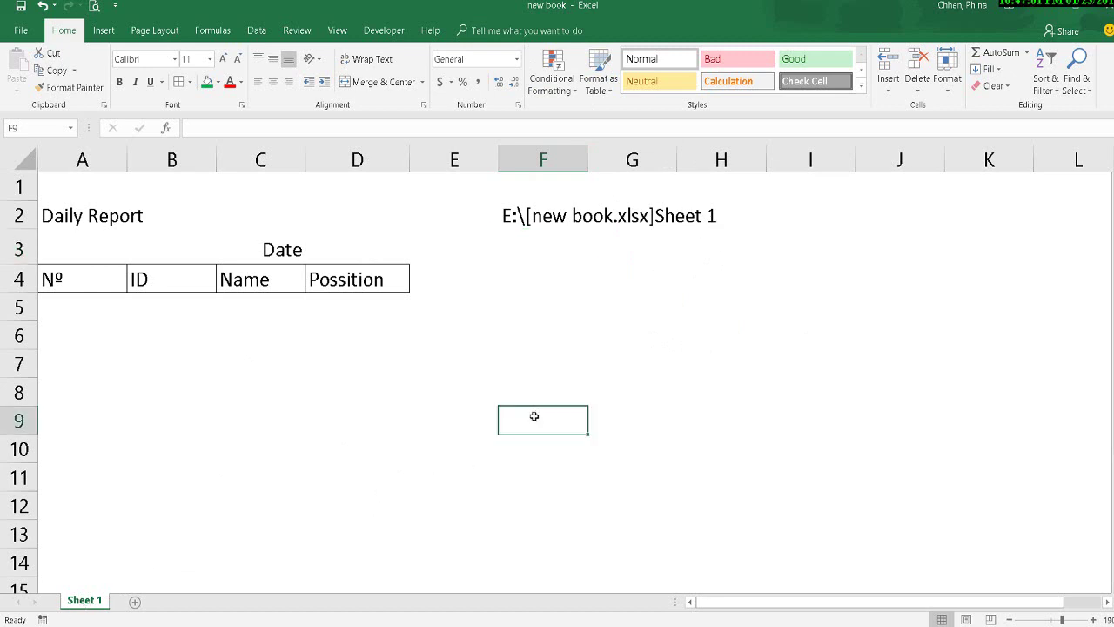
click(513, 251)
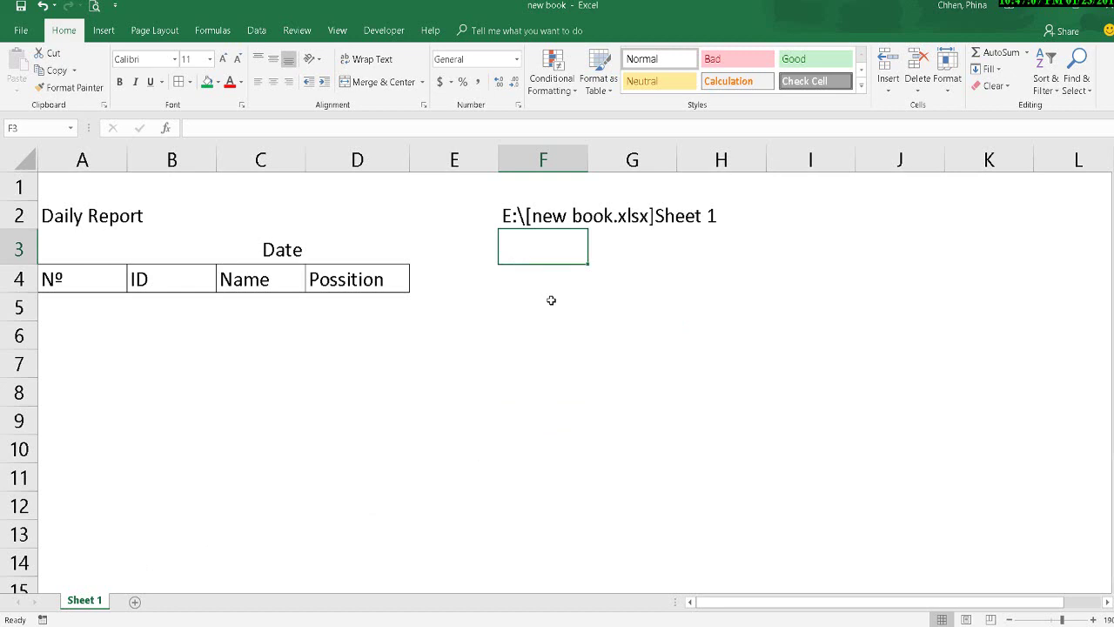
- Enter =FIND("]",F2,1)+7 in F3, returning 25
text(=)
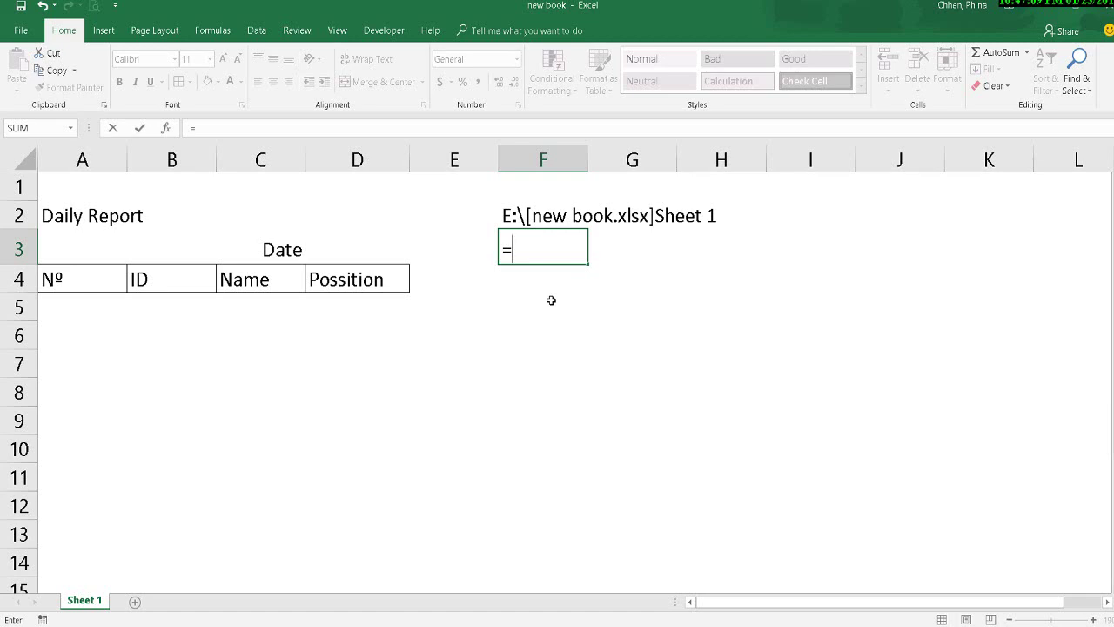
text(find)
key(Tab)
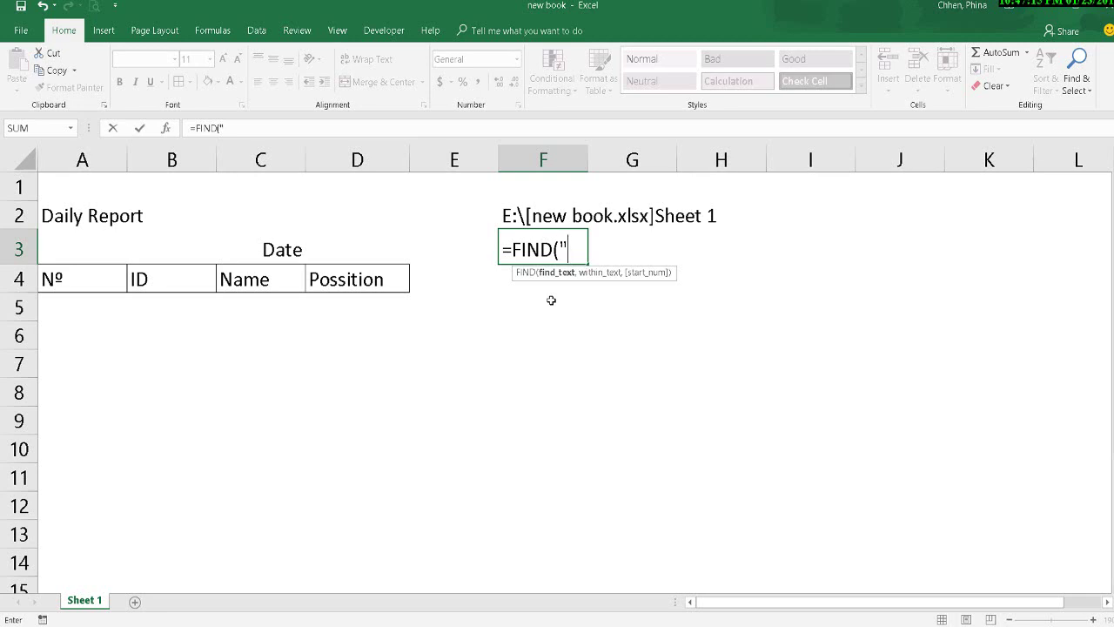
text(]")
text(,)
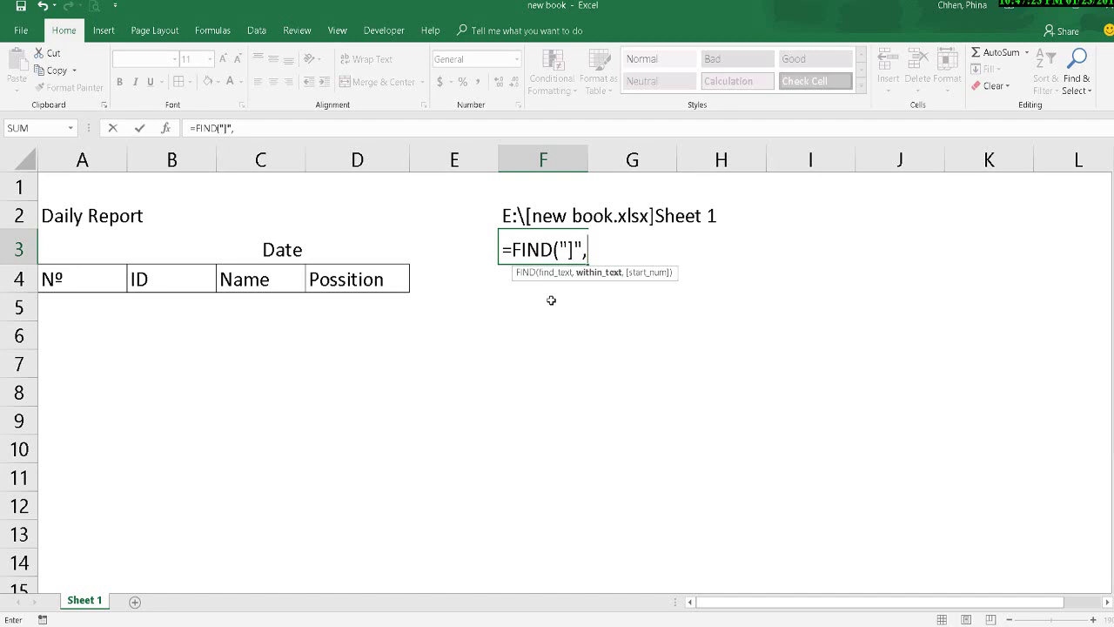
click(536, 215)
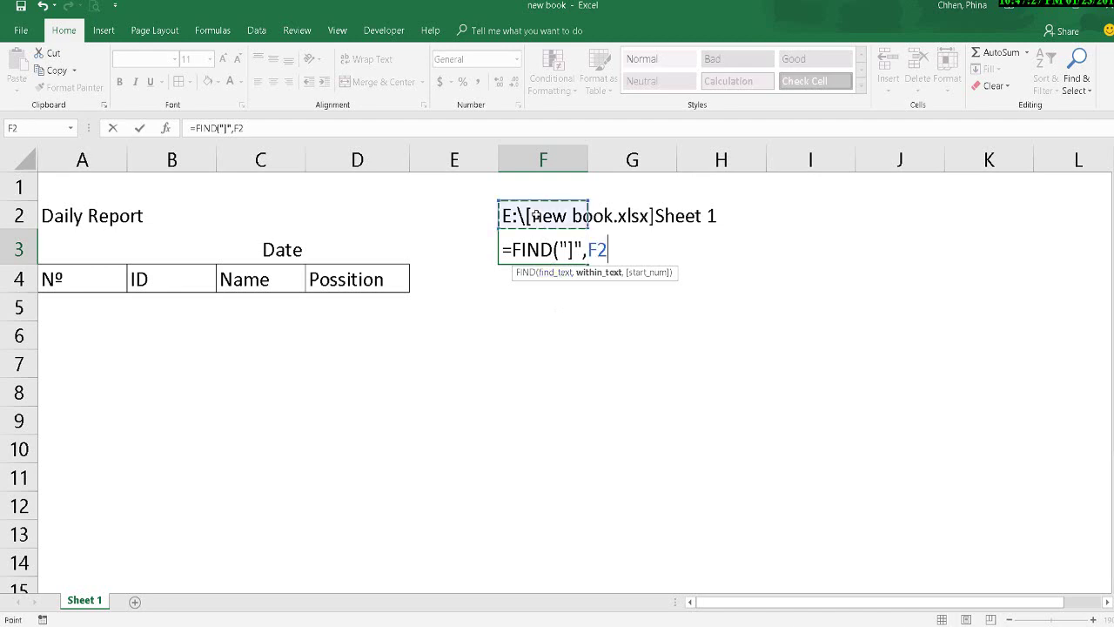
text(,)
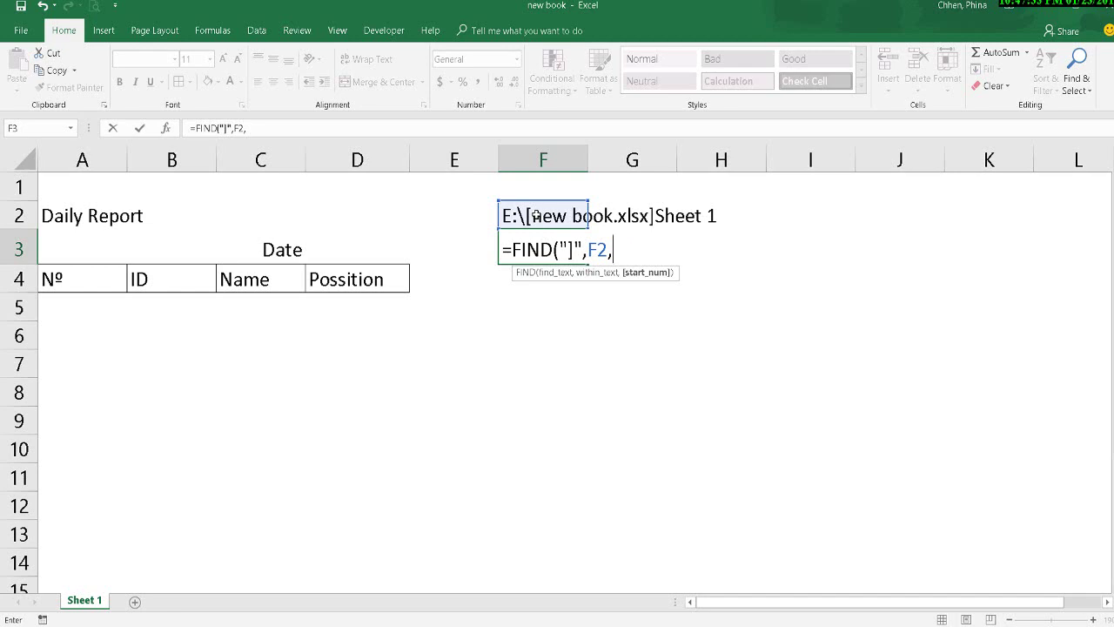
text(1)+)
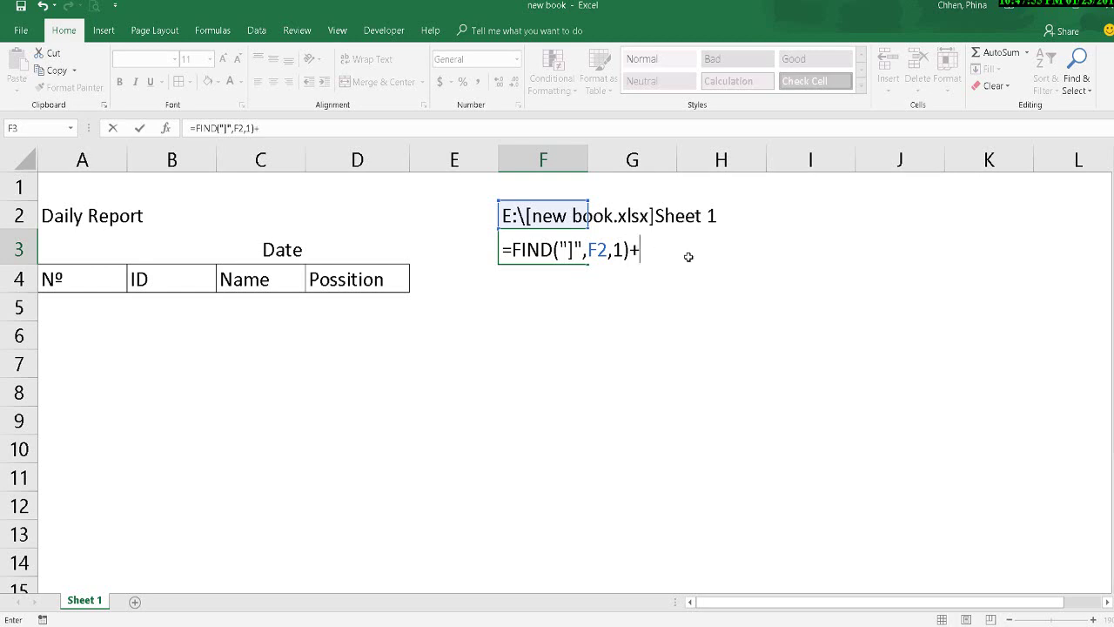
text(7)
key(Return)
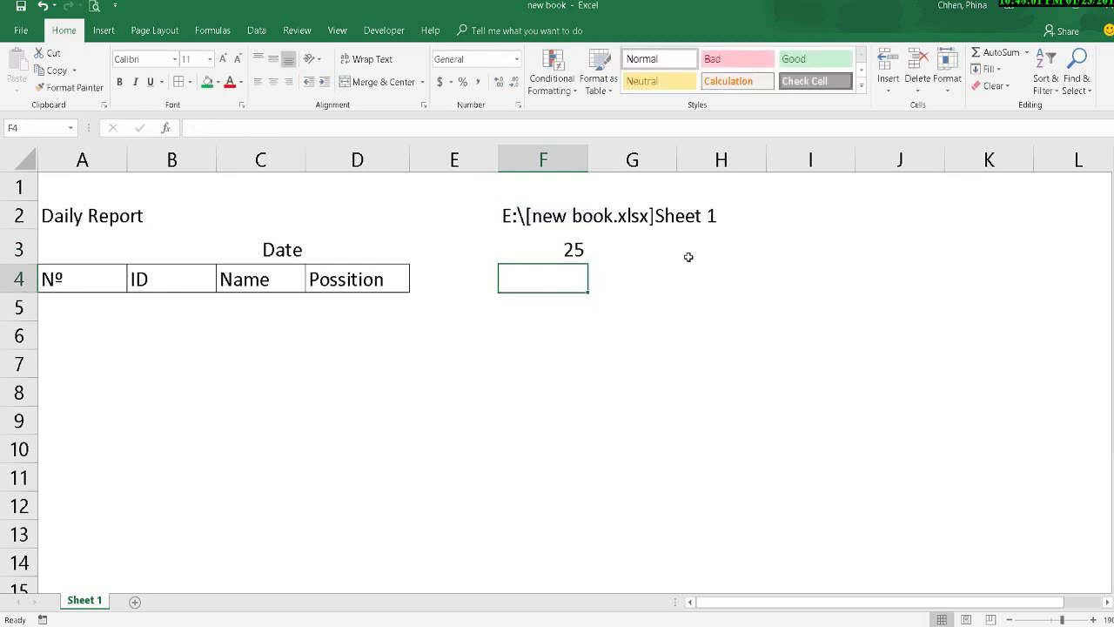
- Enter =MID(F2,F3,2) in F4 to extract the sheet number 1
text(=)
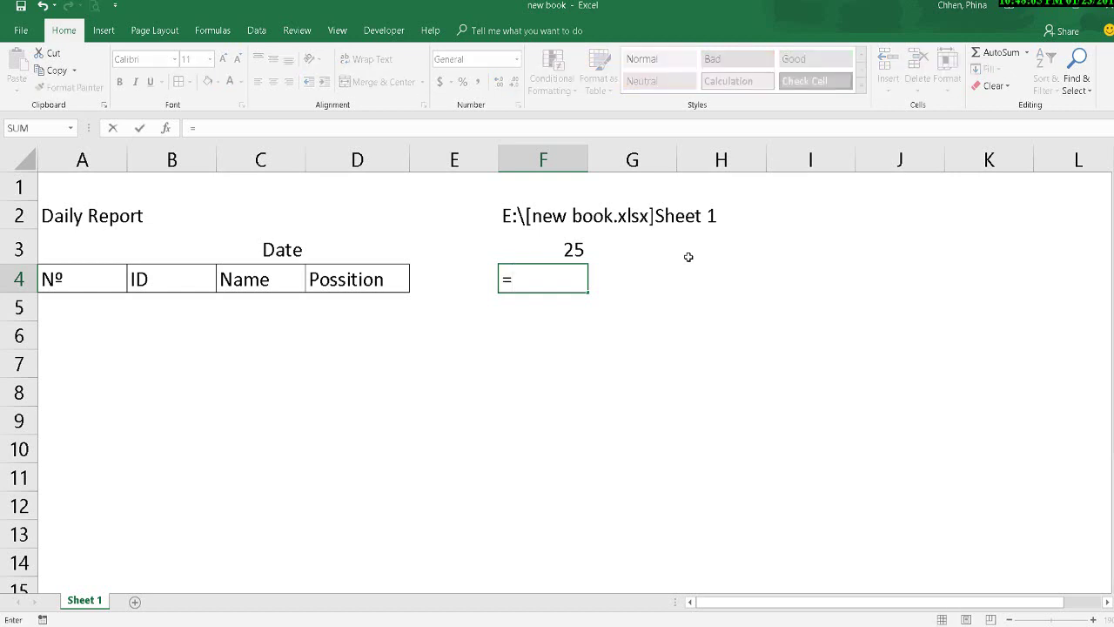
text(mid)
key(Tab)
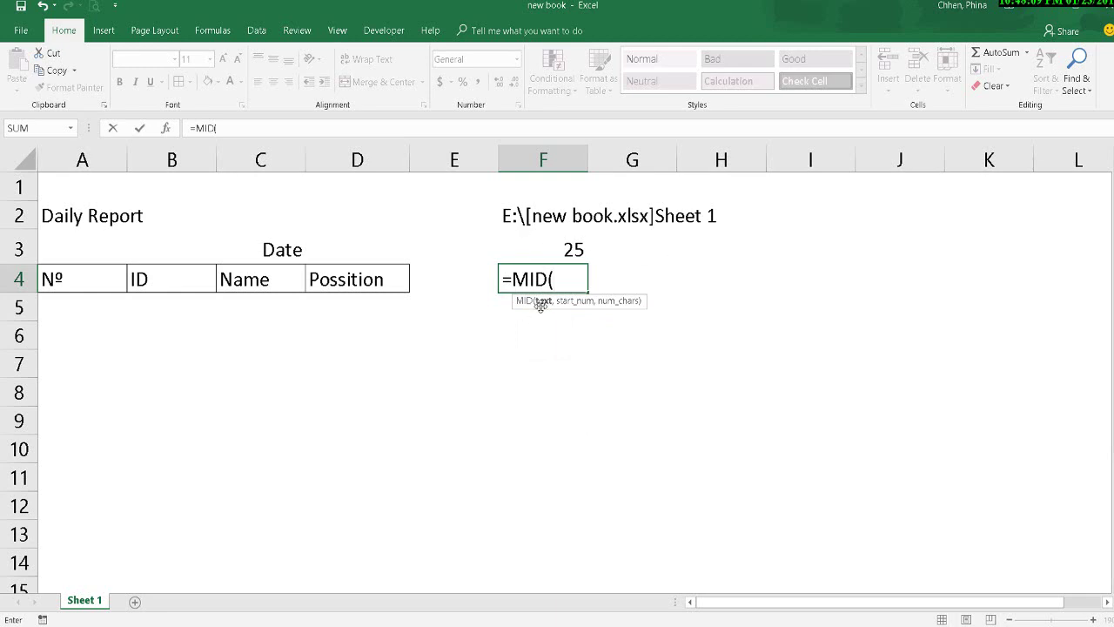
click(522, 215)
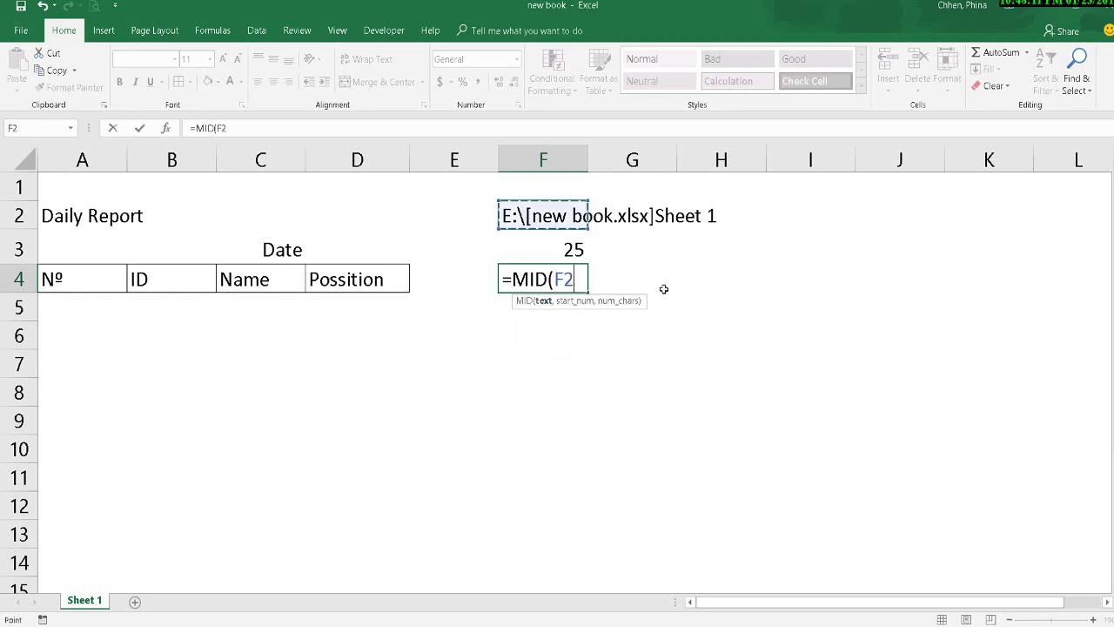
text(,)
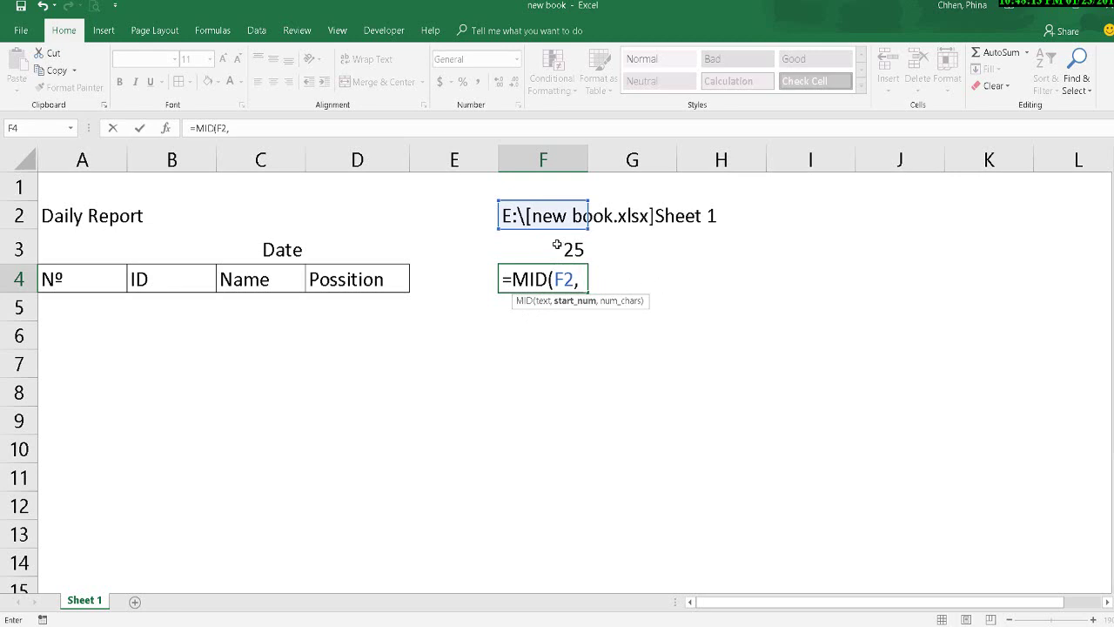
click(557, 245)
text(,)
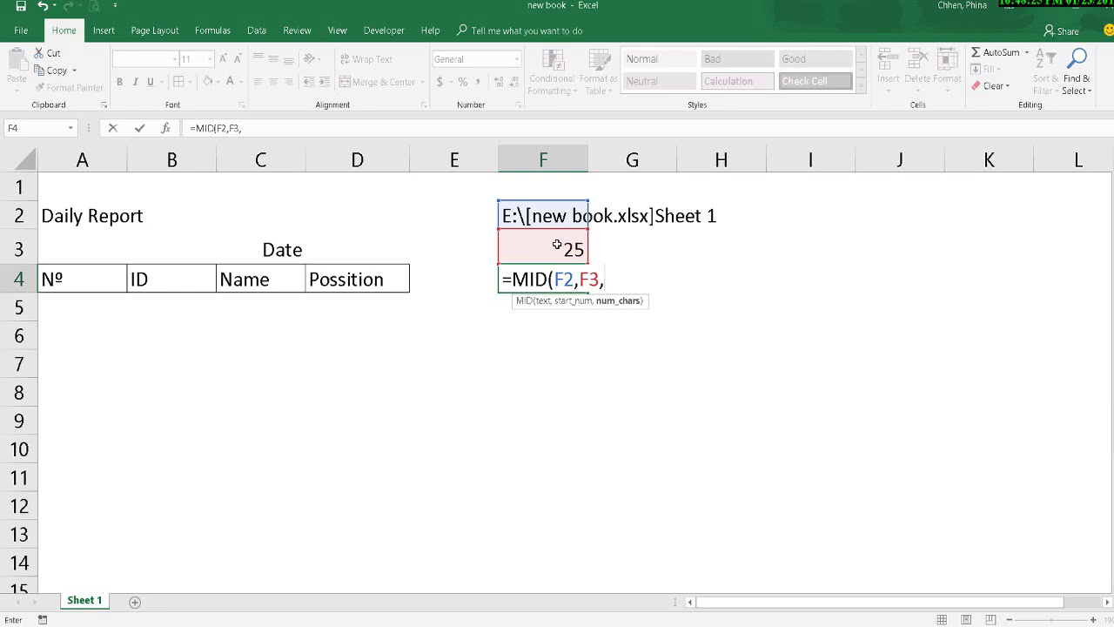
text(2)
text())
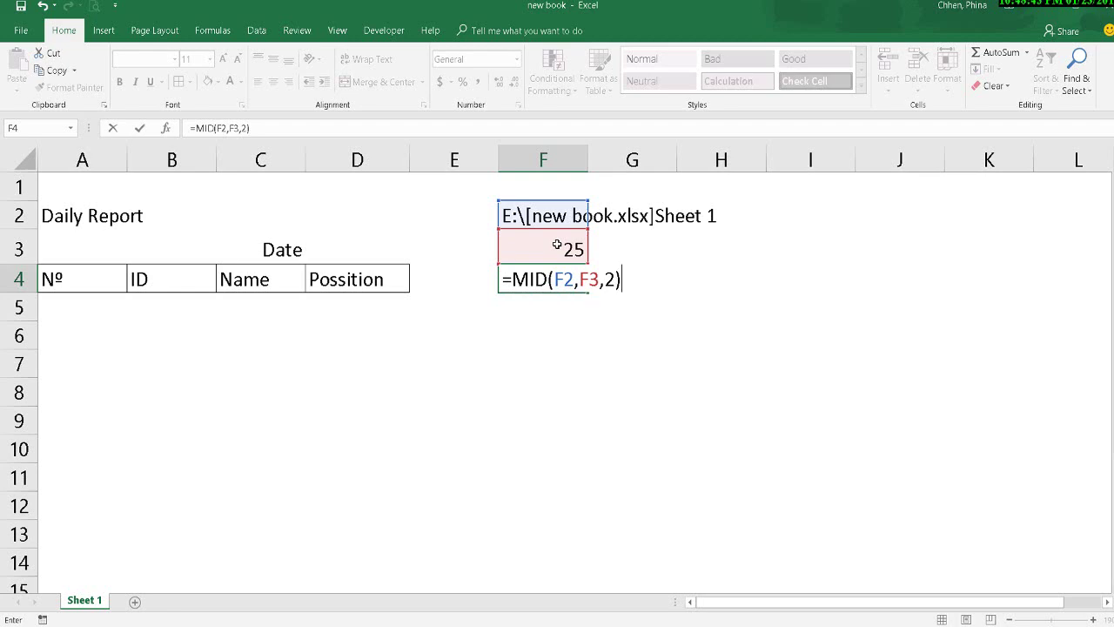
key(Return)
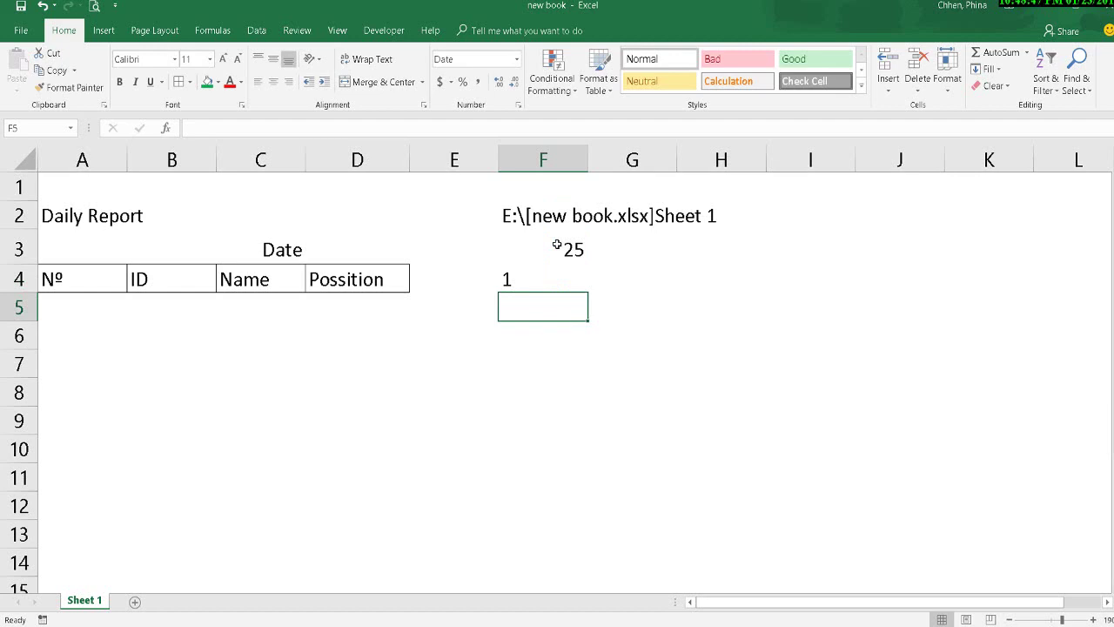
- Enter =DATE(2019,1,F4+0) in F5 so it displays 1/1/2019
text(=)
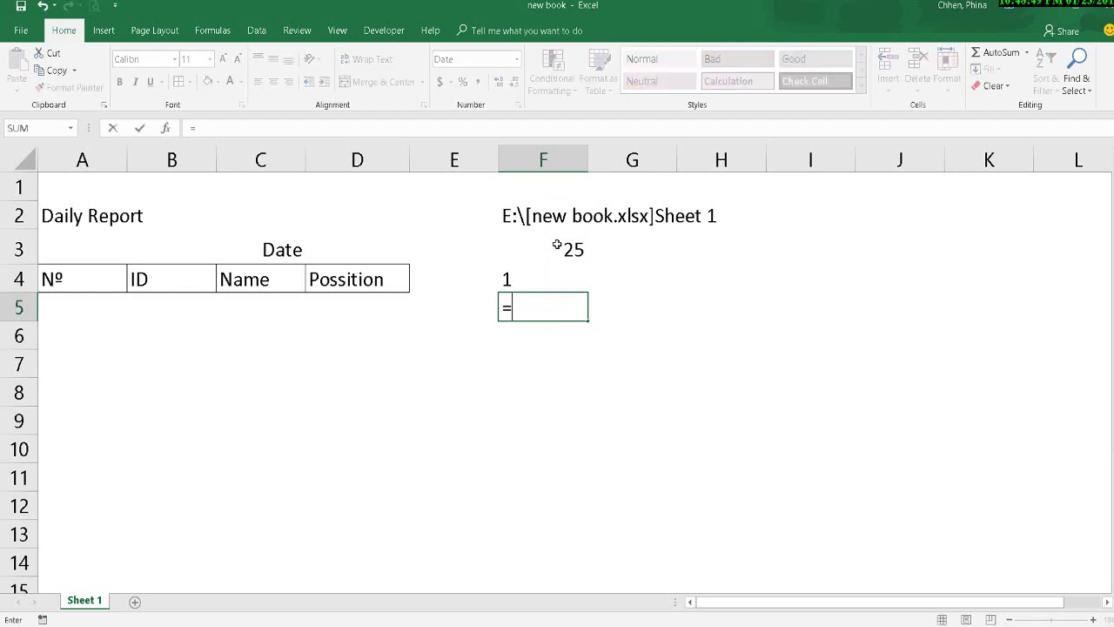
text(date)
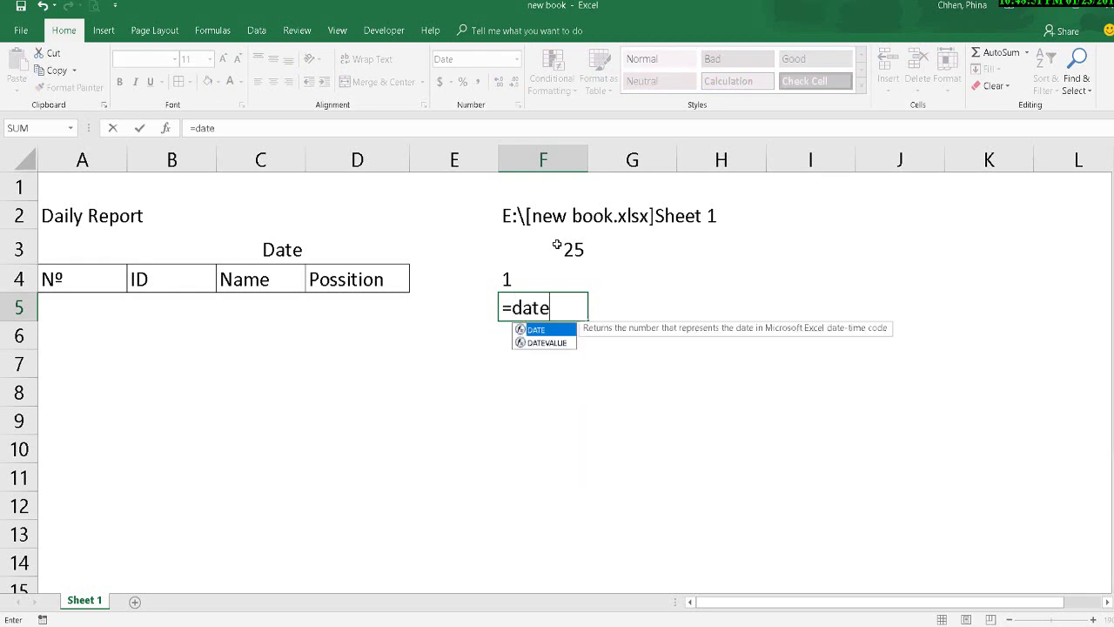
key(Tab)
text(2)
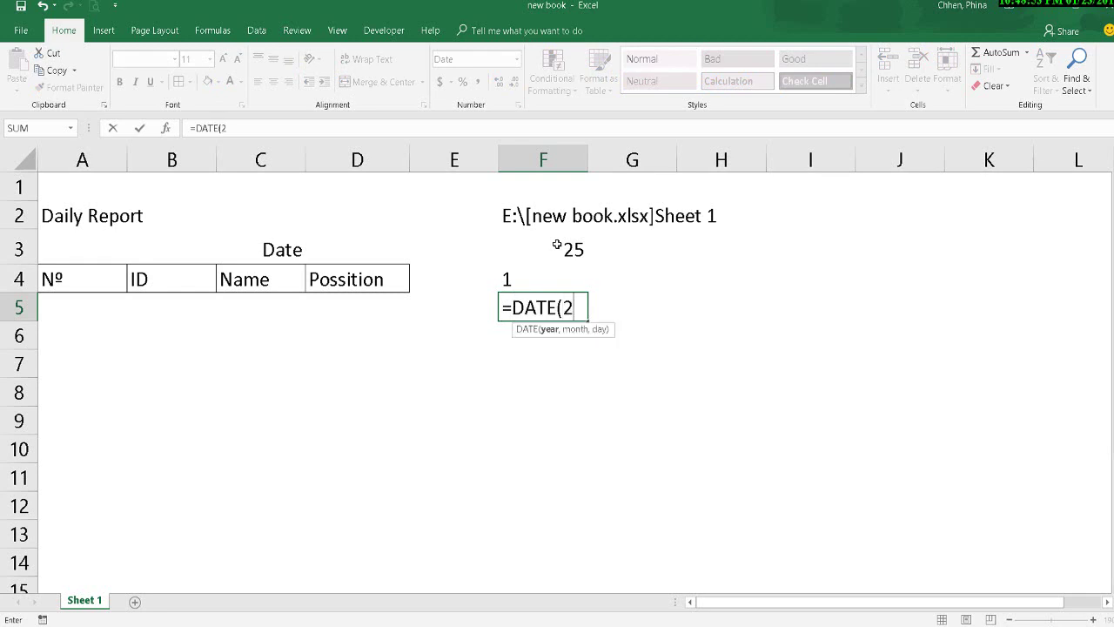
text(019)
text(,)
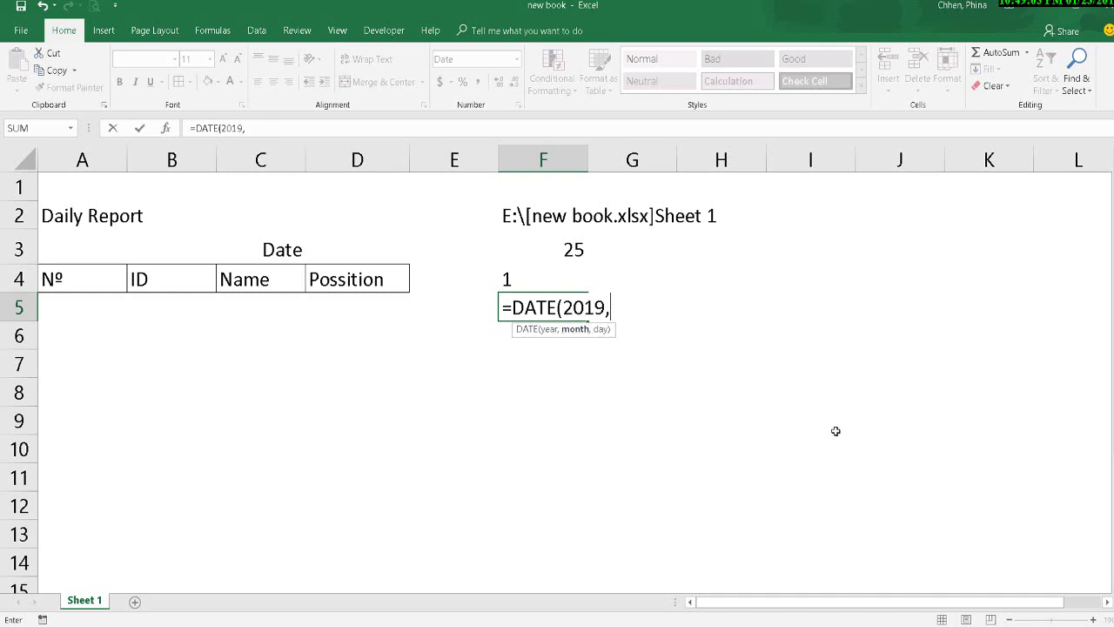
text(1)
text(,)
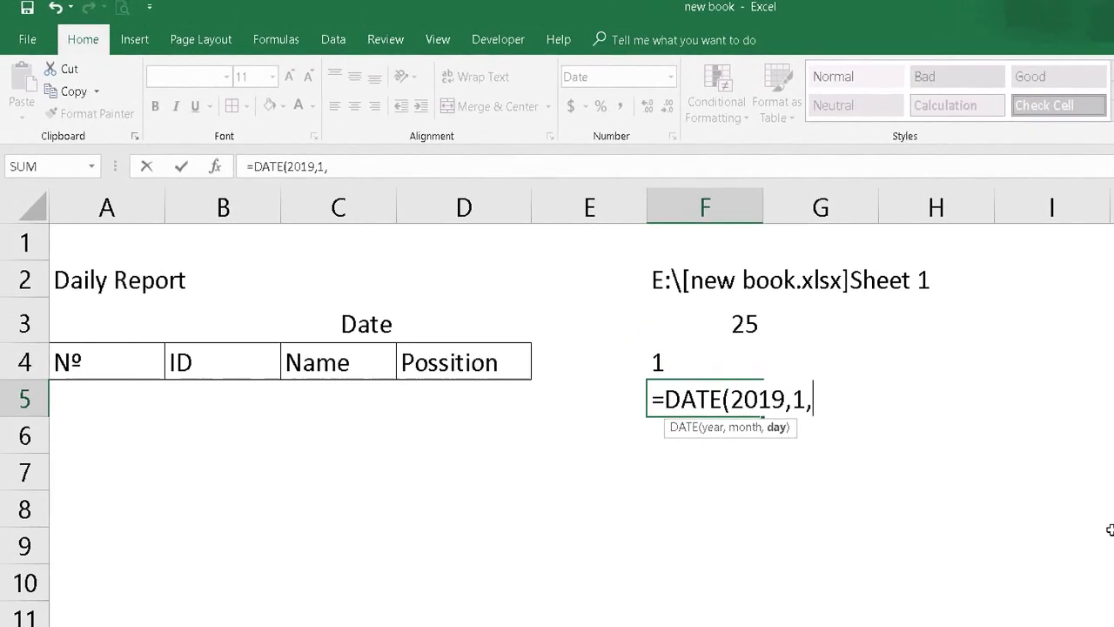
click(692, 366)
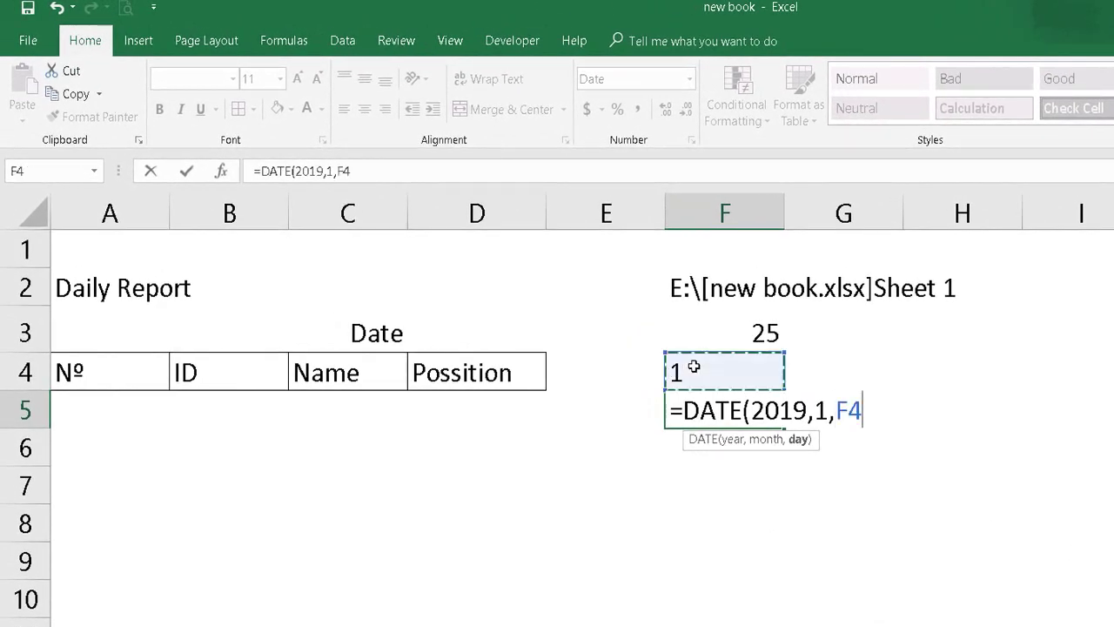
text())
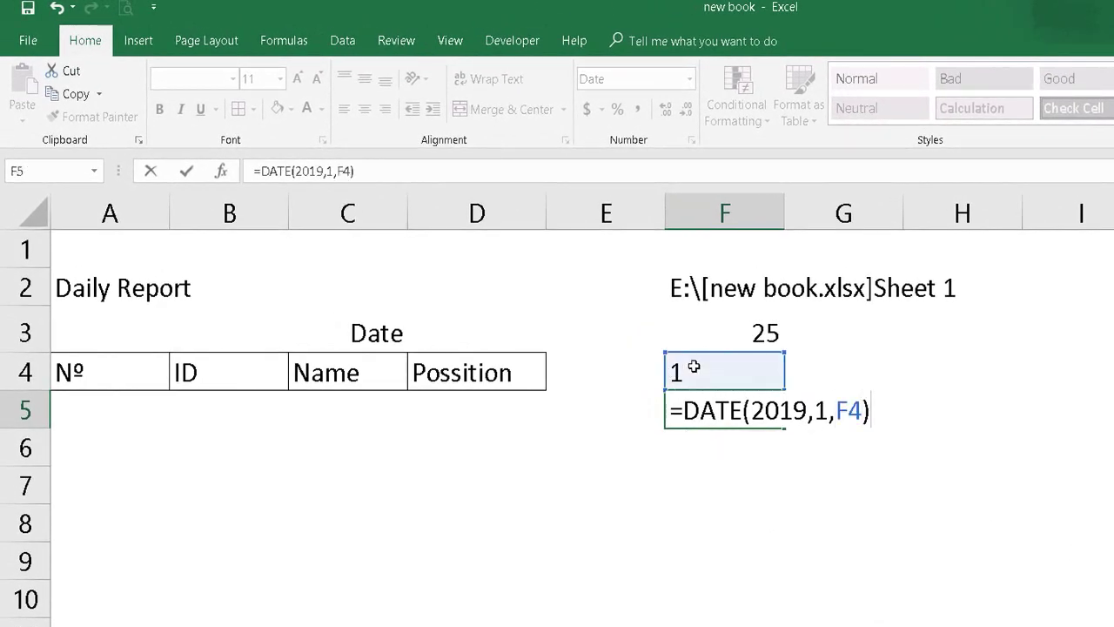
key(BackSpace)
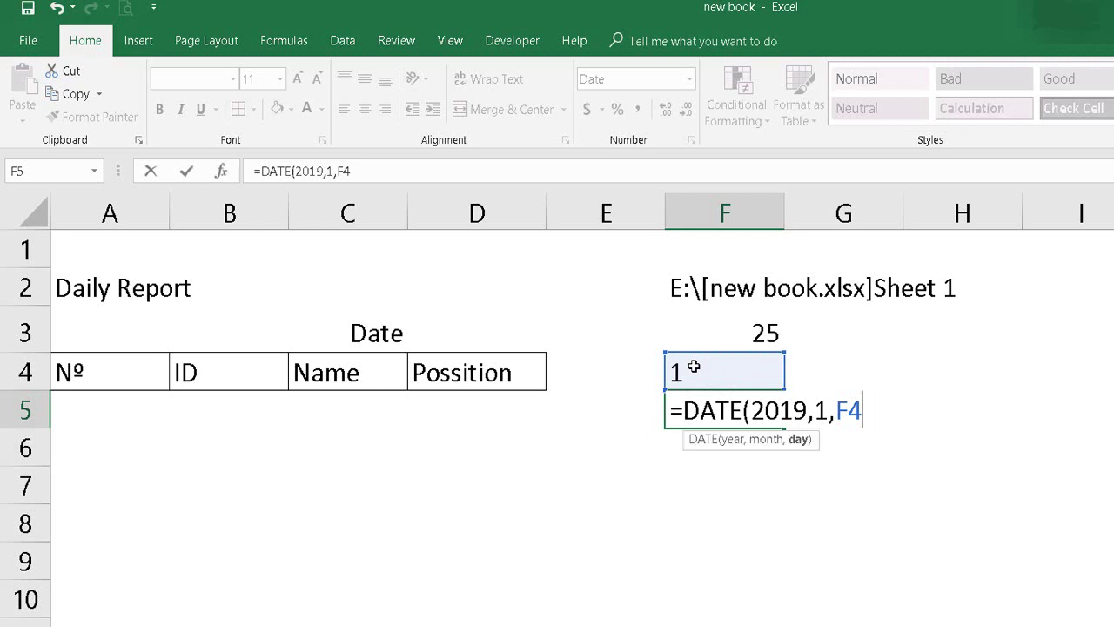
text(+0)
text())
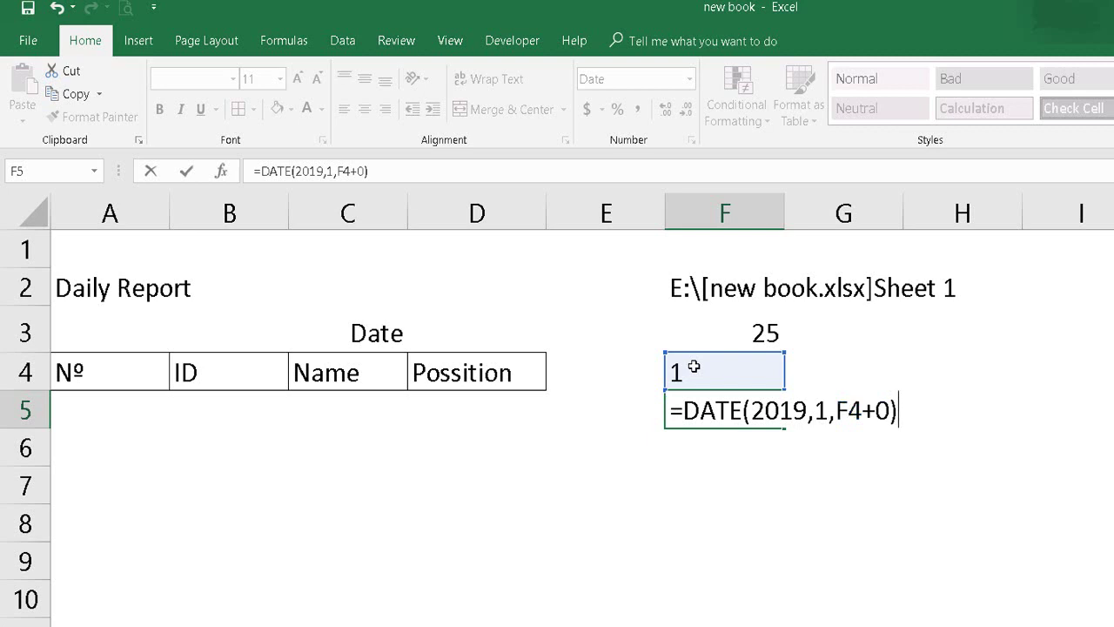
key(Return)
click(716, 413)
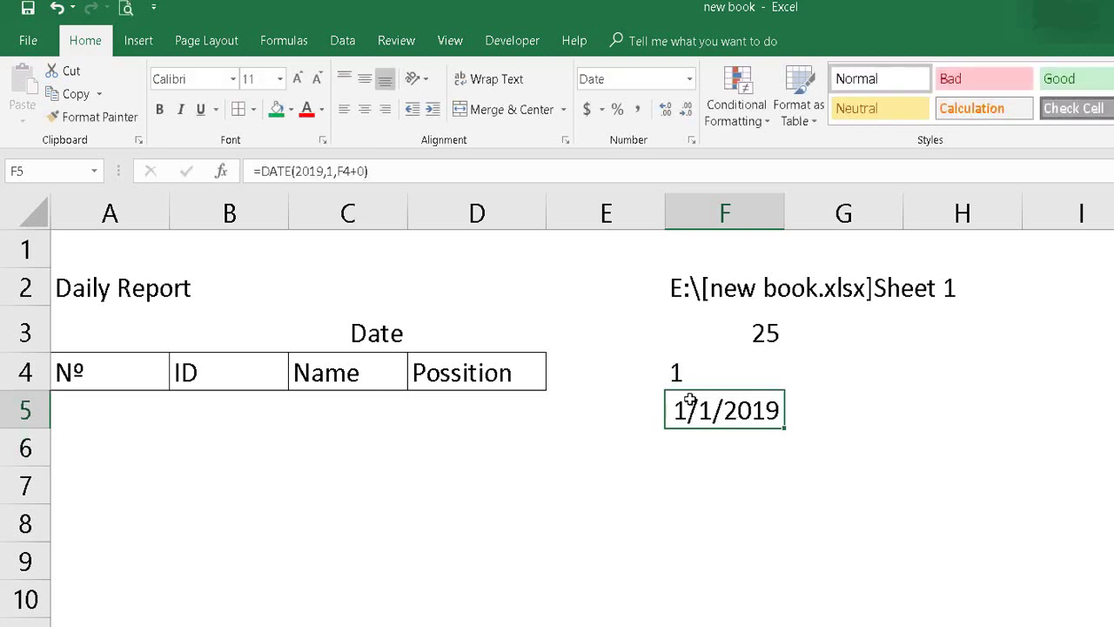
click(682, 367)
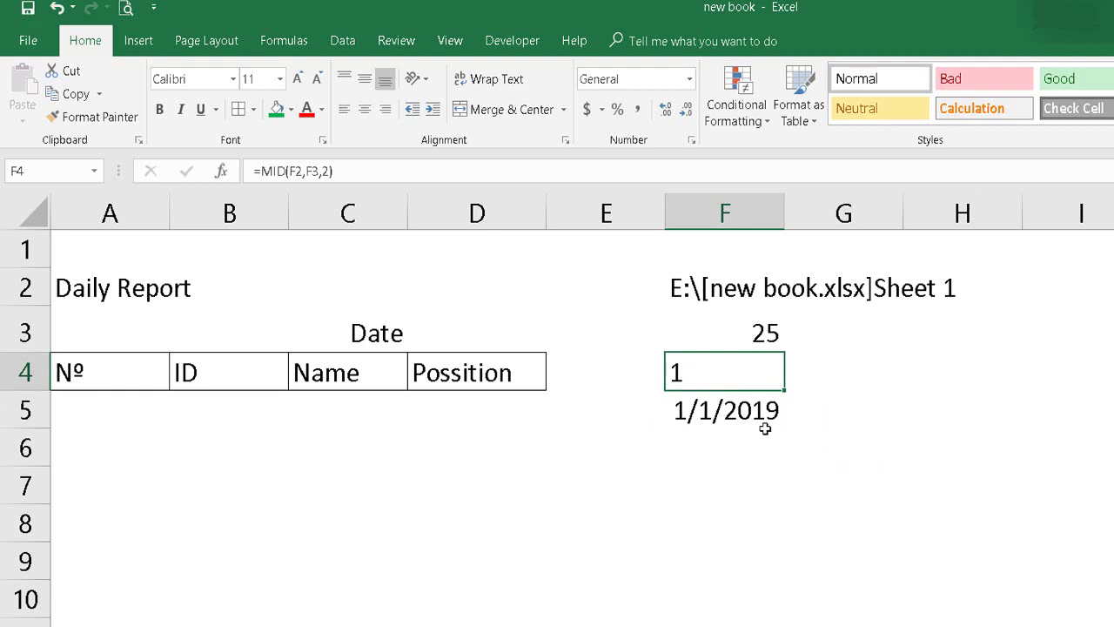
- Replace the F4 reference in F5's formula with MID(F2,F3,2) copied from F4
drag(335, 171, 272, 172)
right_click(290, 178)
click(356, 171)
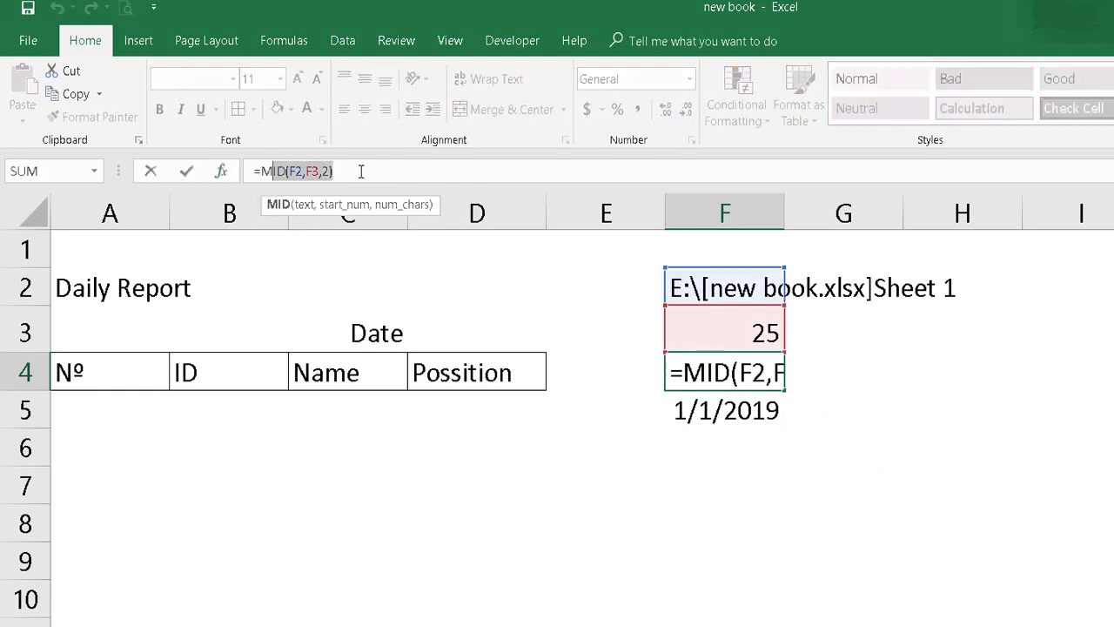
drag(356, 172, 263, 170)
right_click(264, 168)
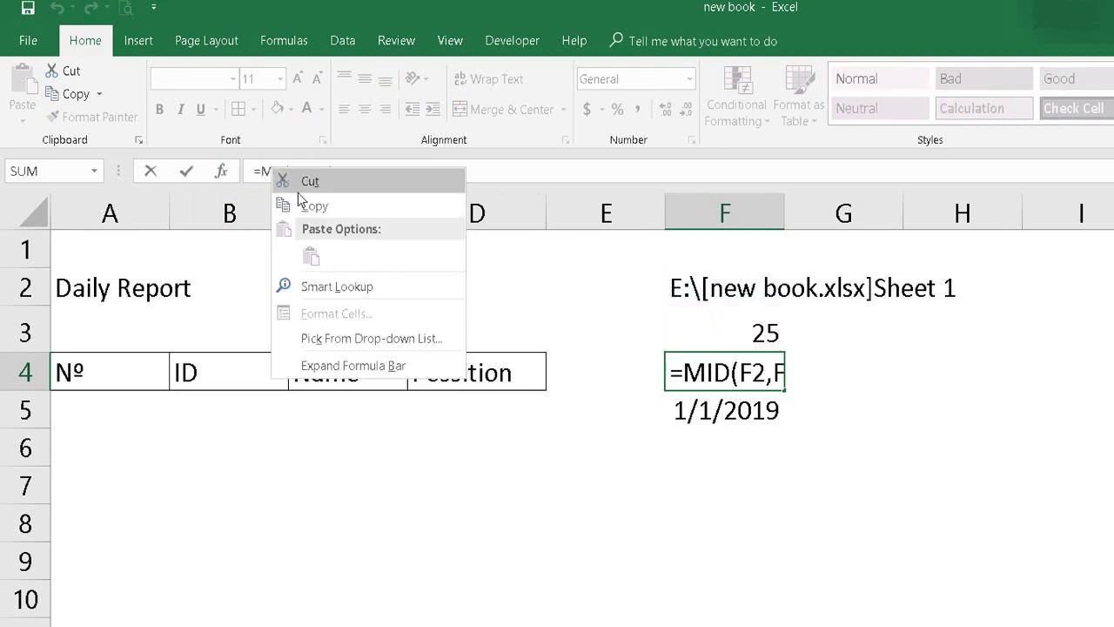
click(334, 199)
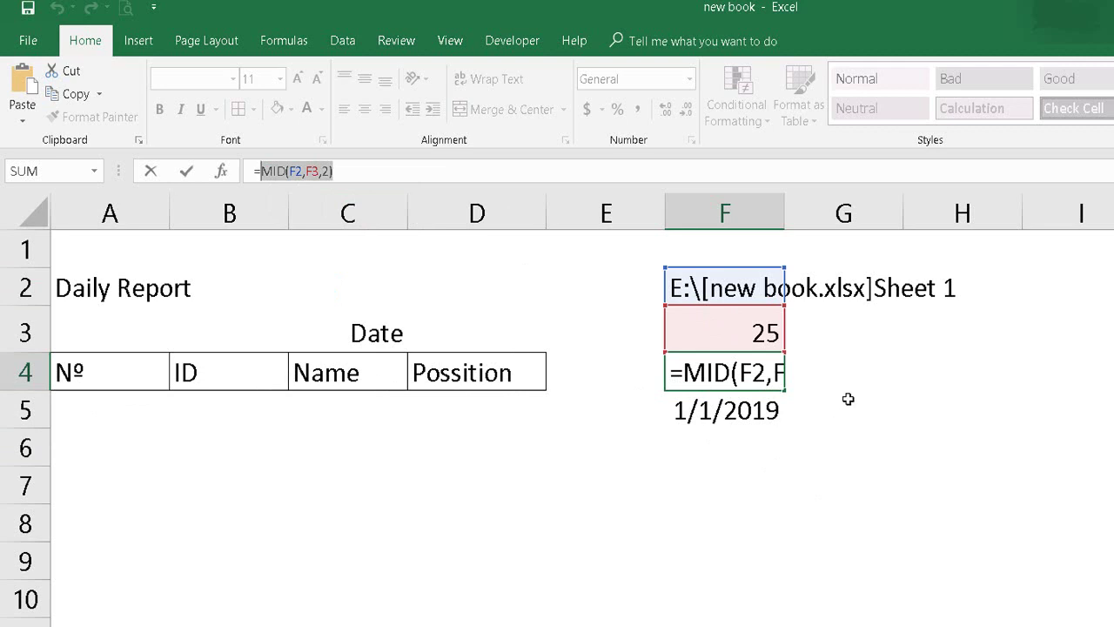
key(Escape)
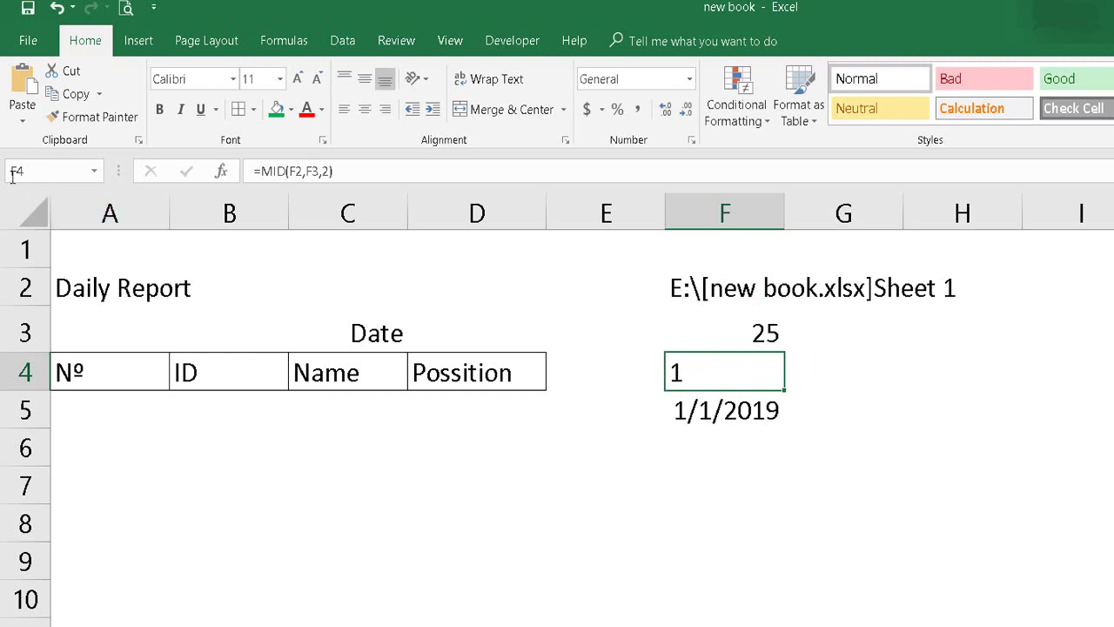
click(714, 409)
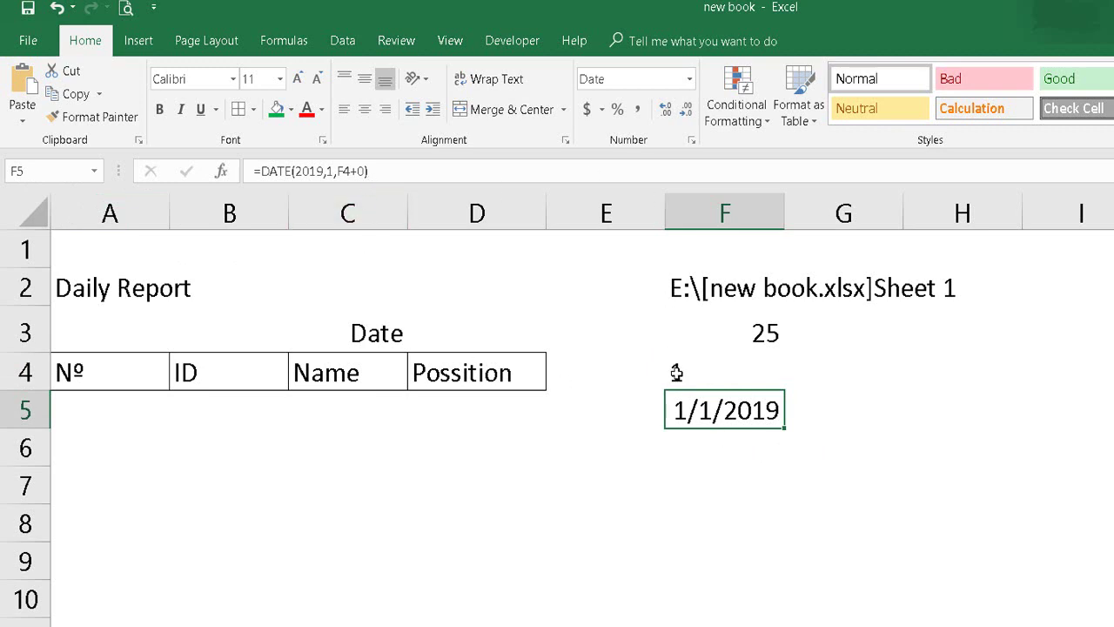
click(349, 171)
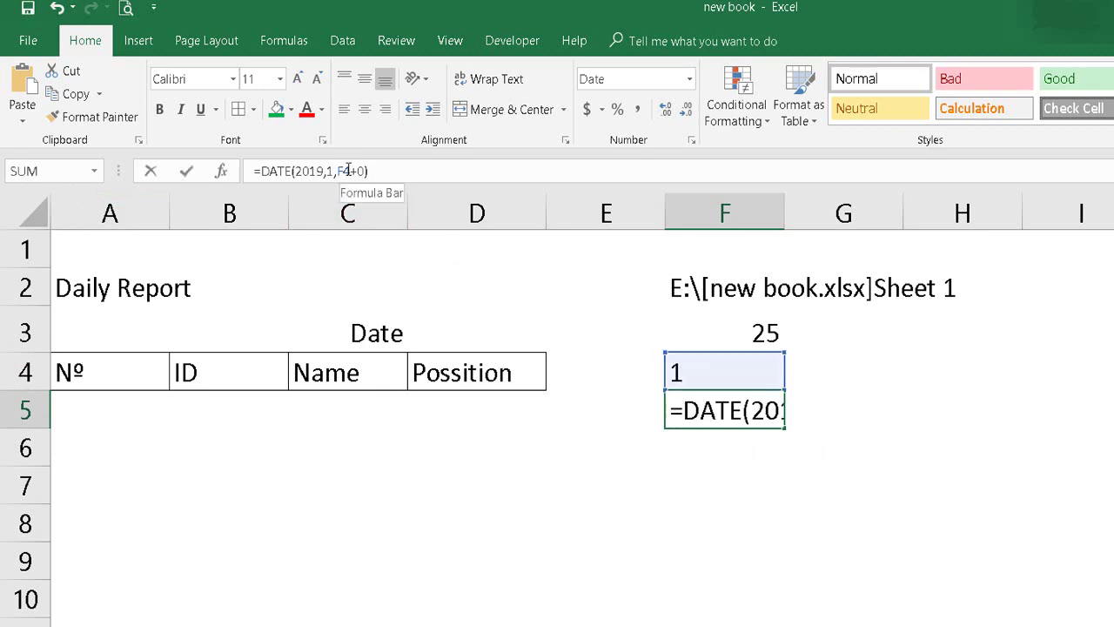
right_click(344, 170)
click(379, 255)
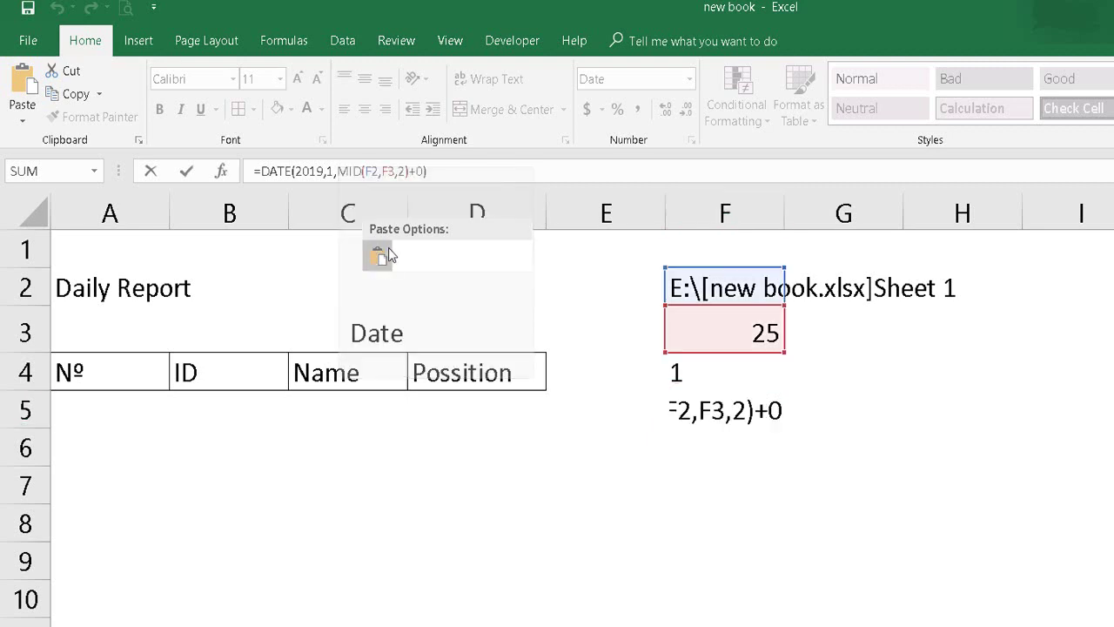
click(934, 452)
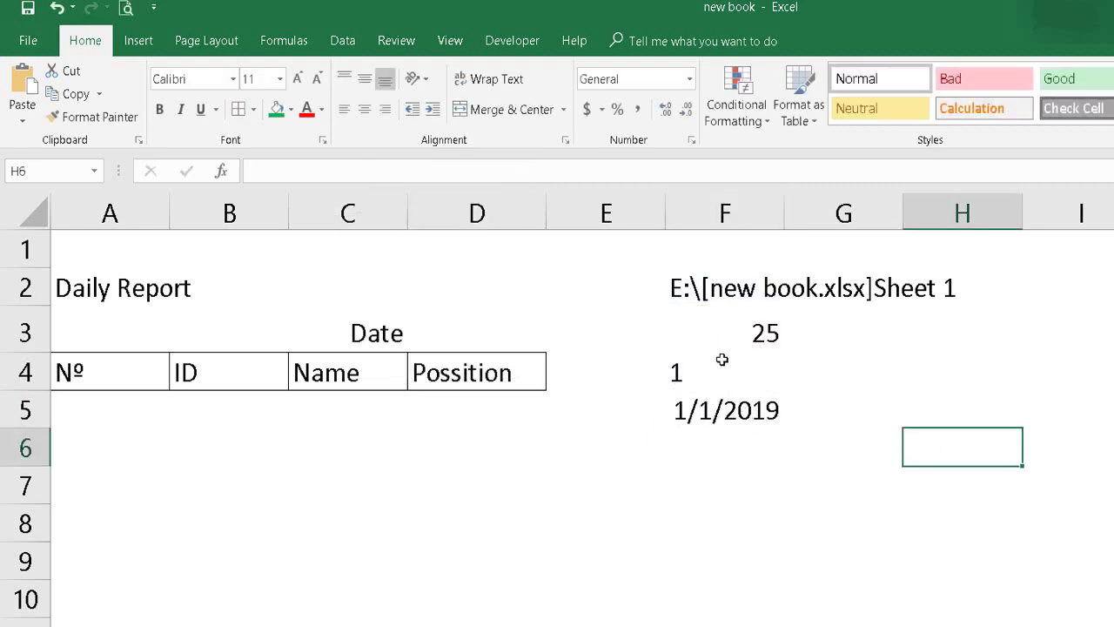
- Replace the F3 reference in F5's formula with the FIND expression copied from F3
click(764, 332)
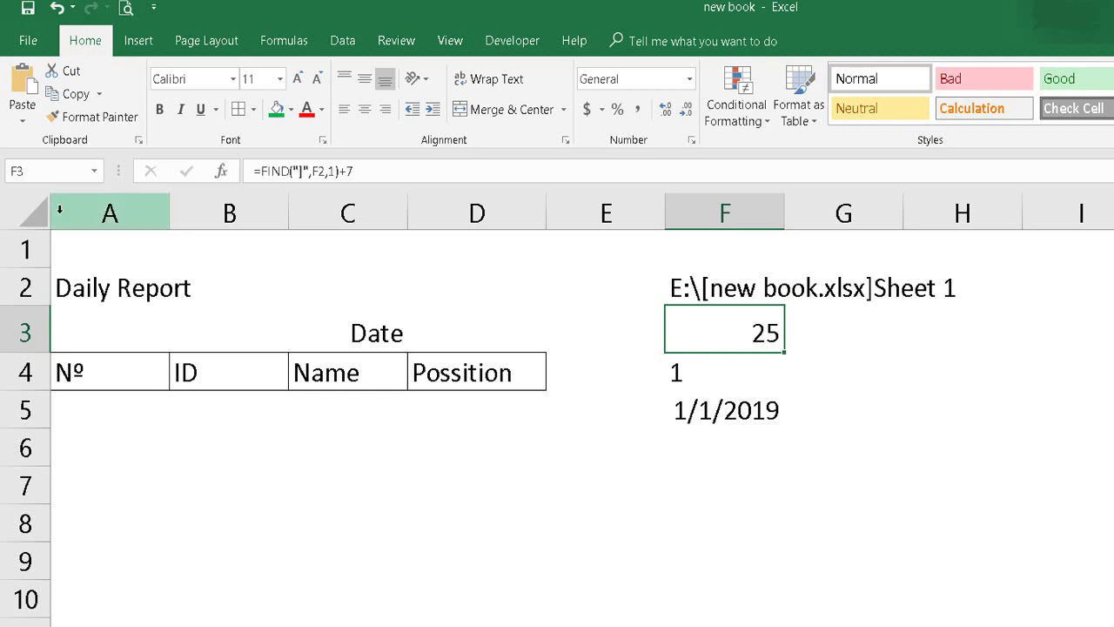
click(310, 170)
drag(353, 170, 254, 171)
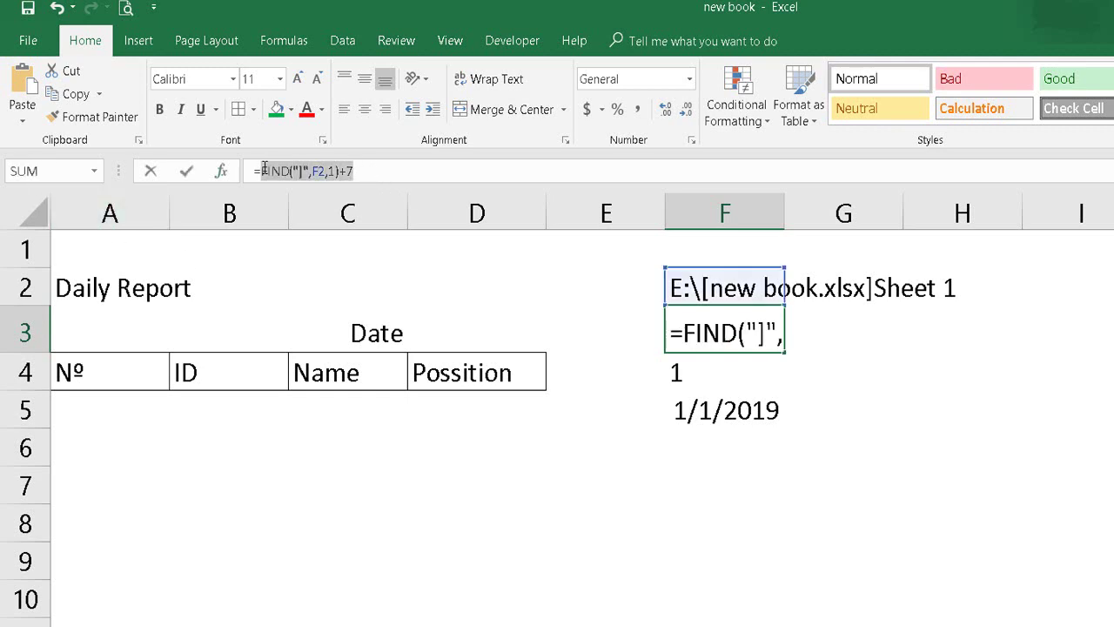
right_click(268, 172)
click(306, 206)
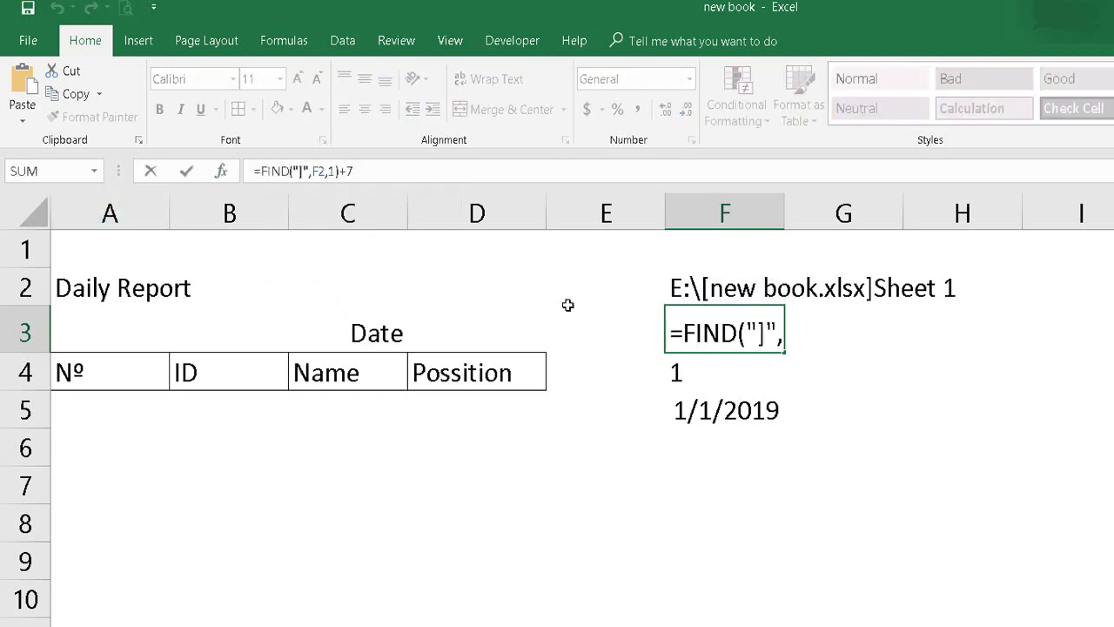
click(719, 410)
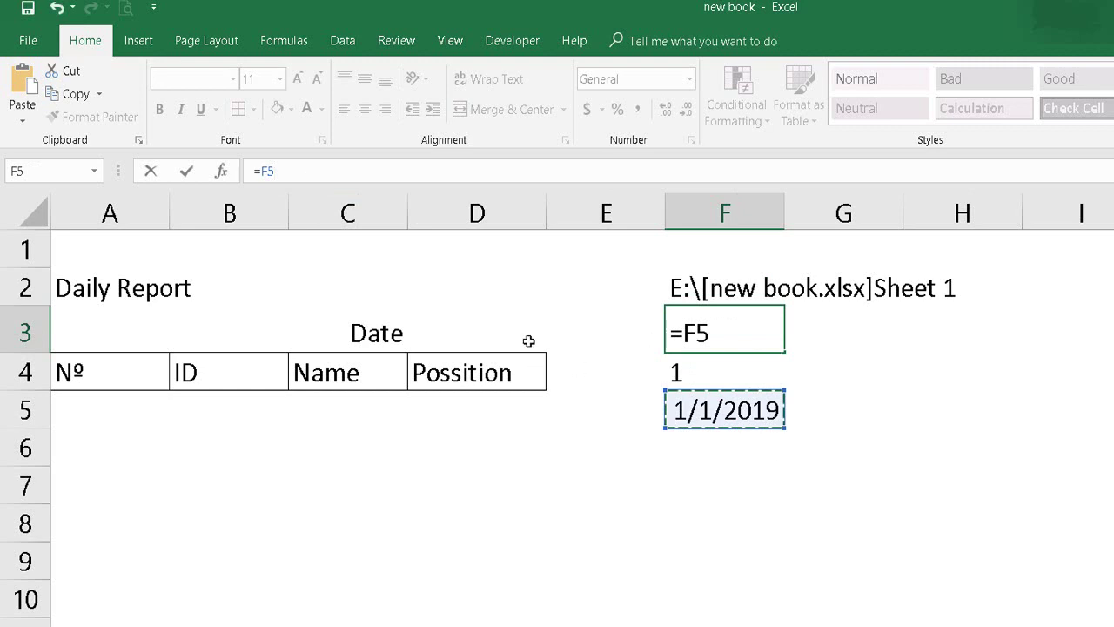
key(Escape)
key(Down)
key(Down)
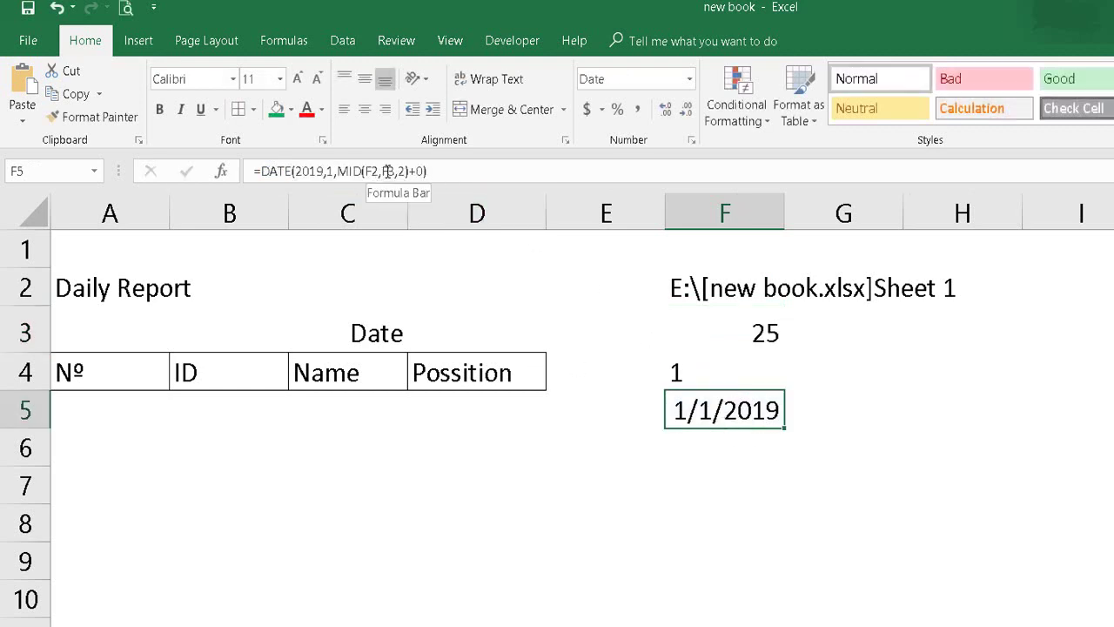
click(388, 171)
double_click(387, 171)
right_click(387, 171)
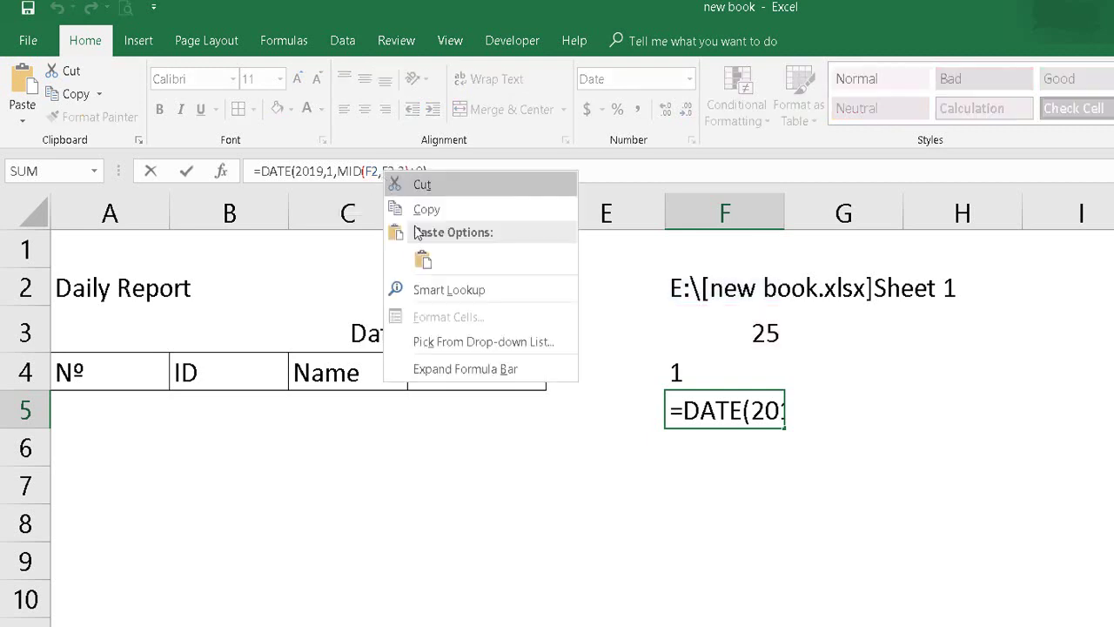
click(423, 260)
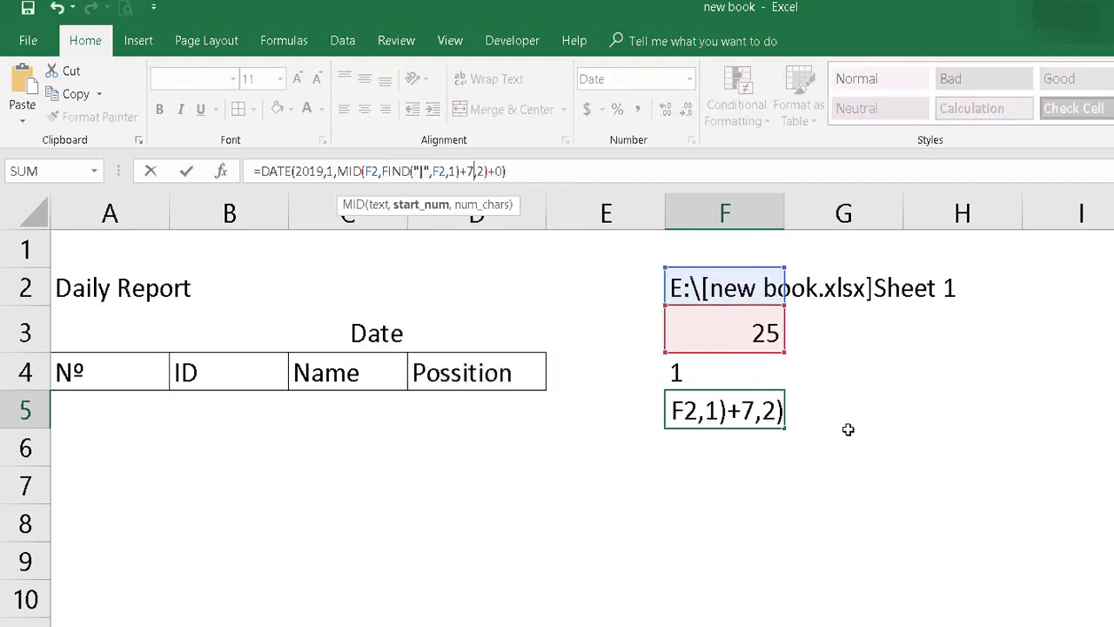
key(Return)
- Replace both F2 references in F5's formula with CELL("filename",F2) copied from F2
click(723, 296)
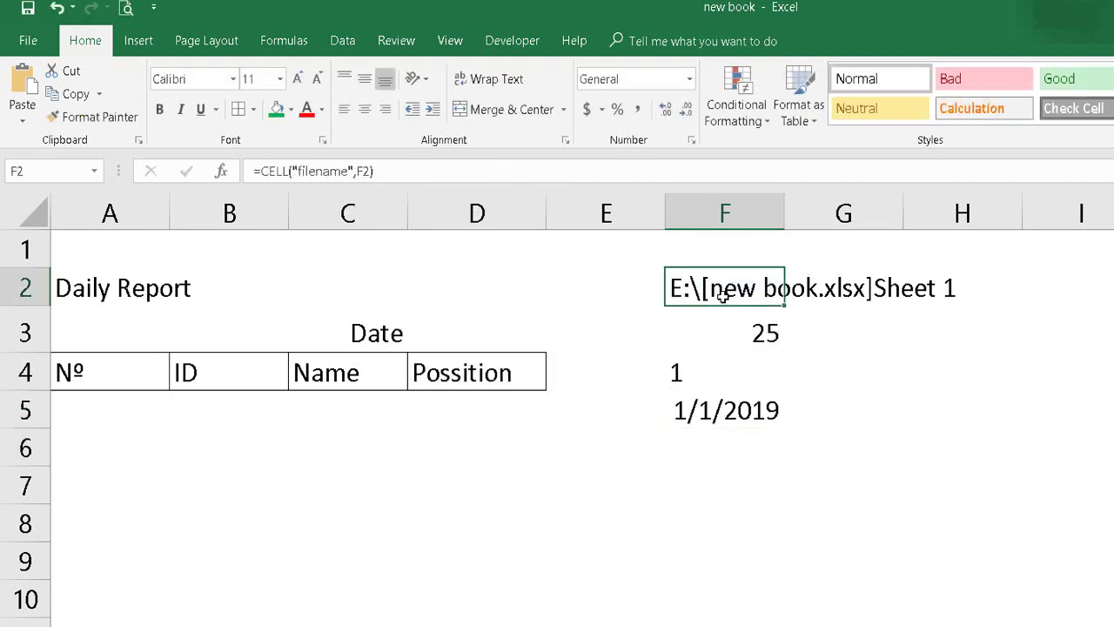
drag(398, 169, 258, 167)
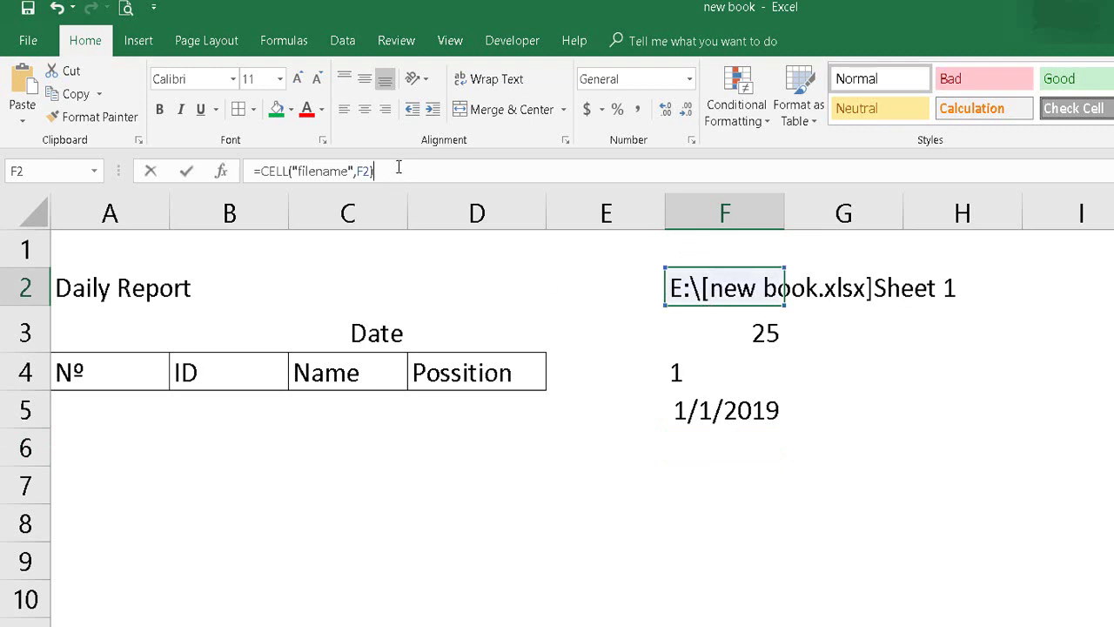
right_click(291, 172)
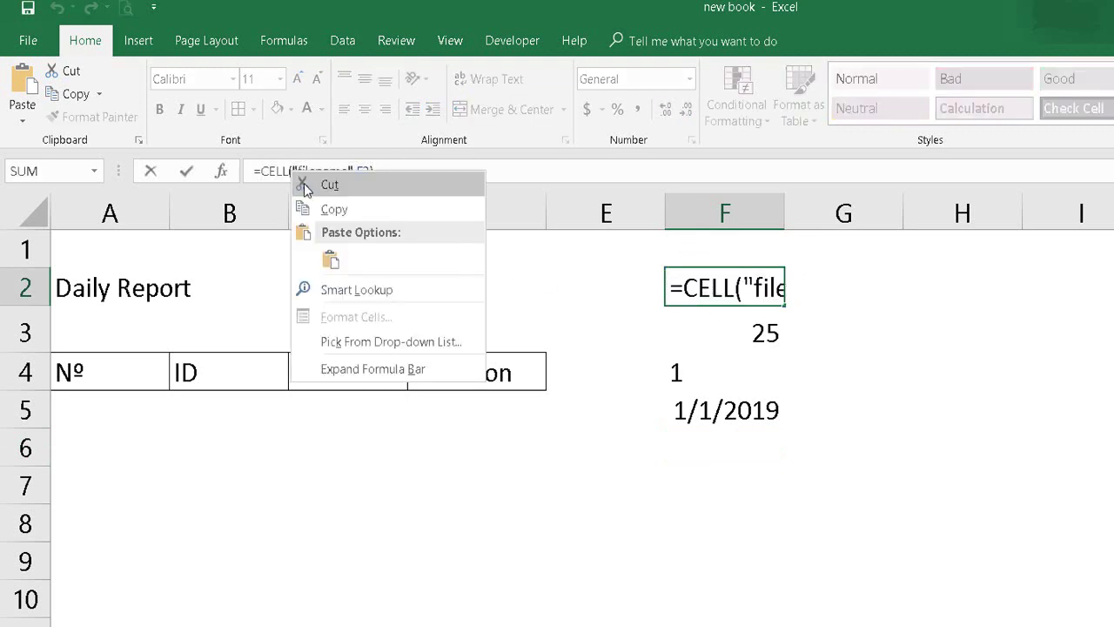
click(322, 209)
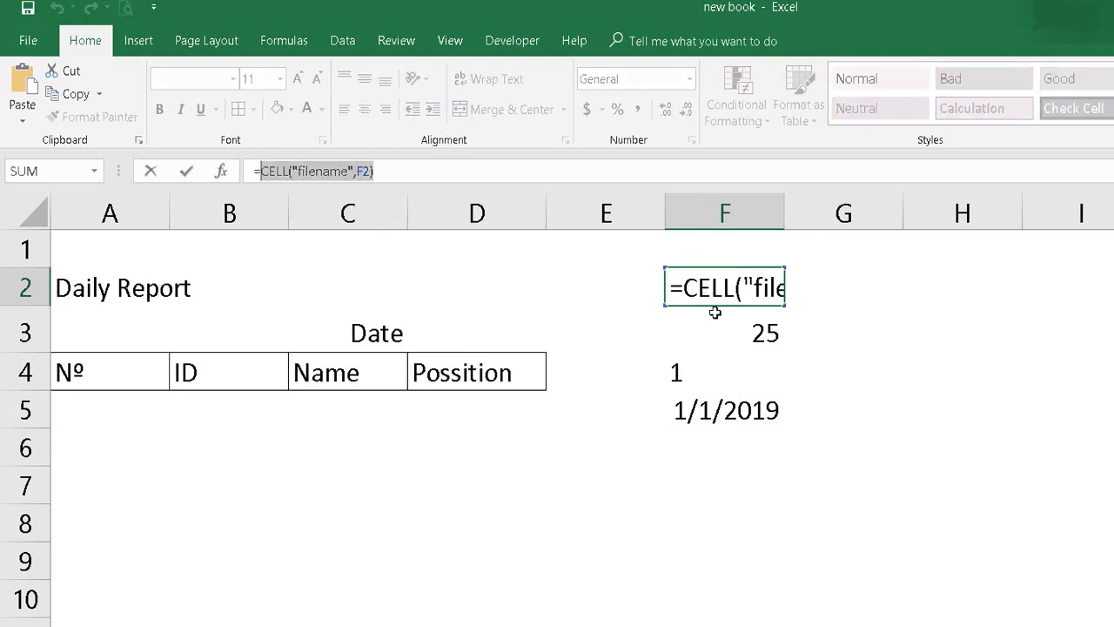
key(Escape)
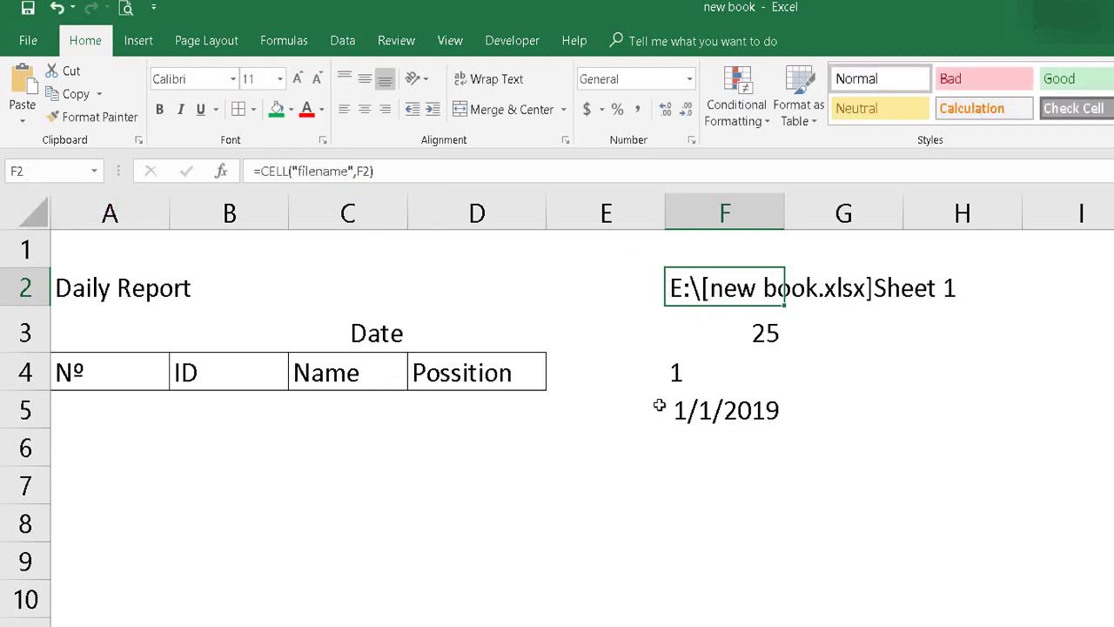
click(708, 417)
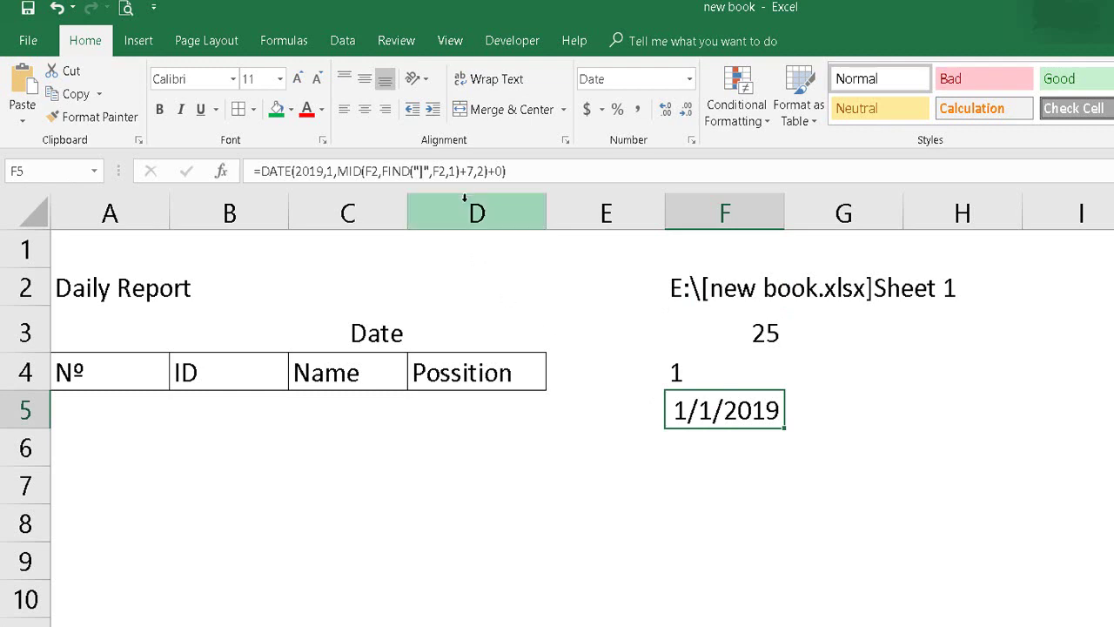
click(438, 172)
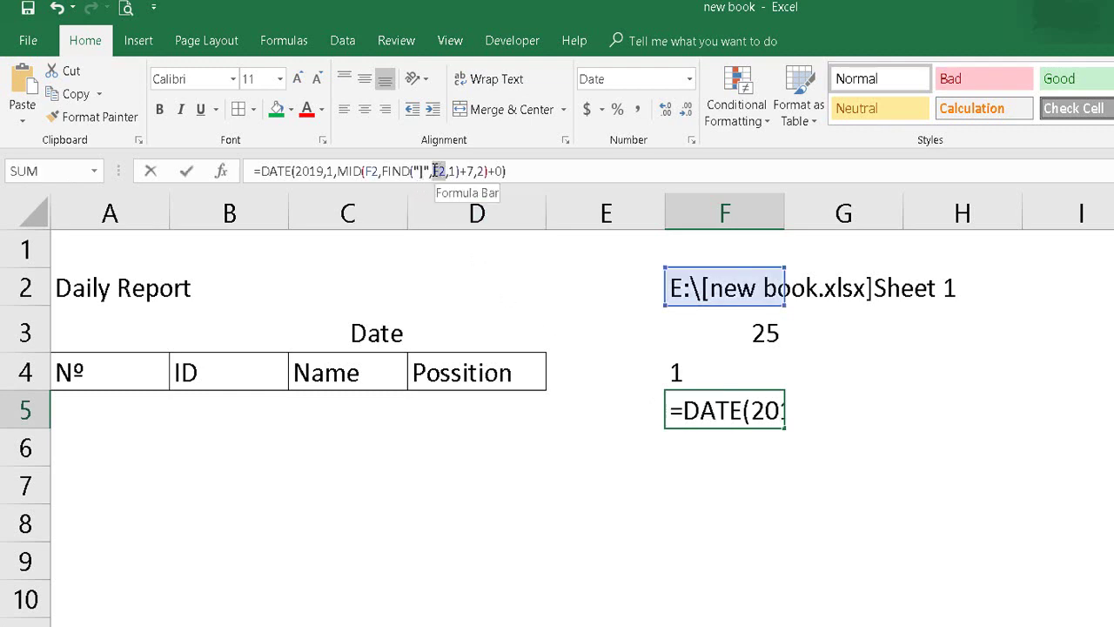
right_click(438, 172)
click(454, 255)
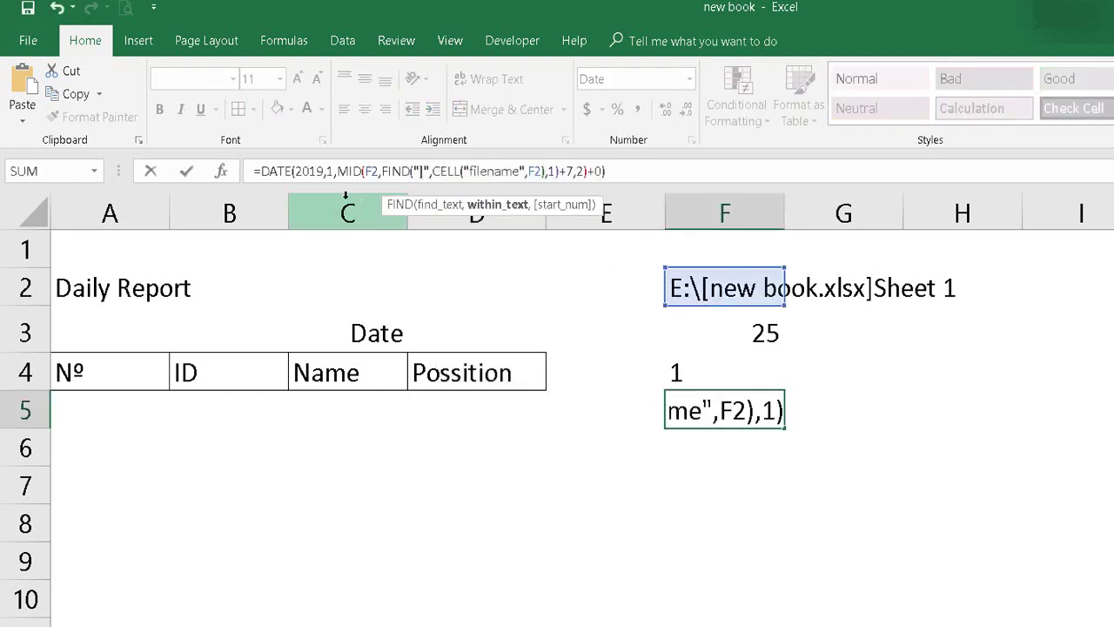
double_click(372, 172)
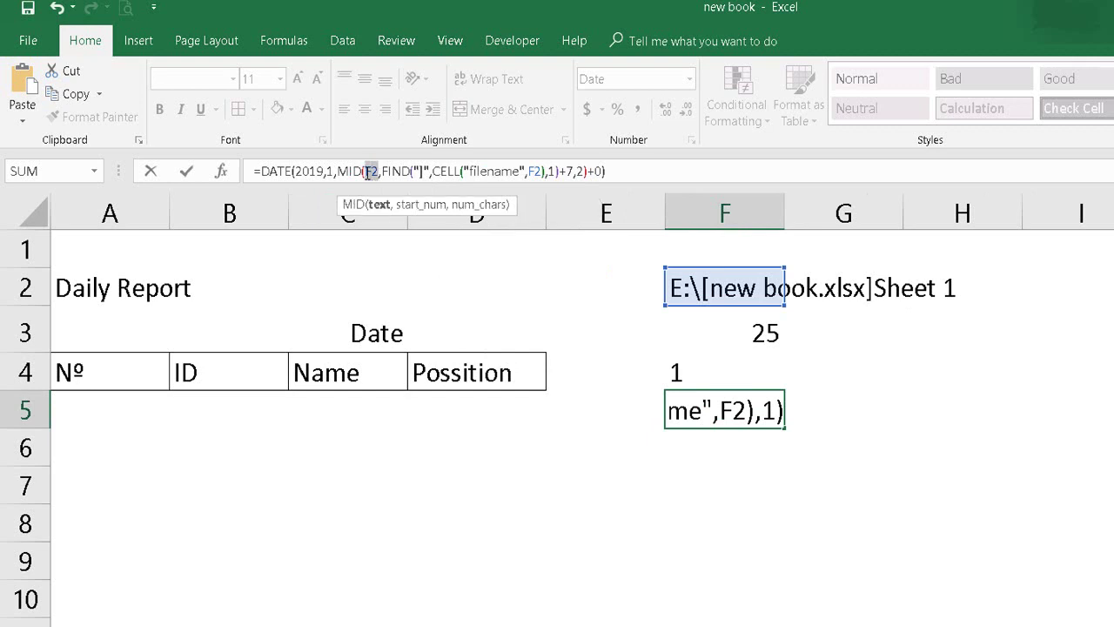
right_click(369, 173)
click(407, 262)
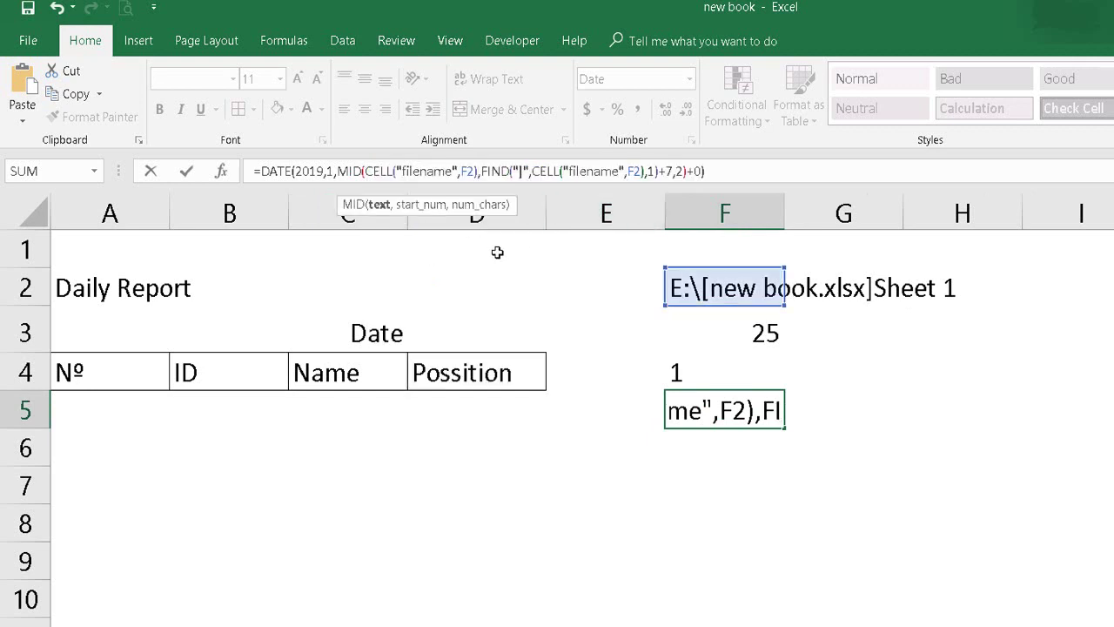
key(Return)
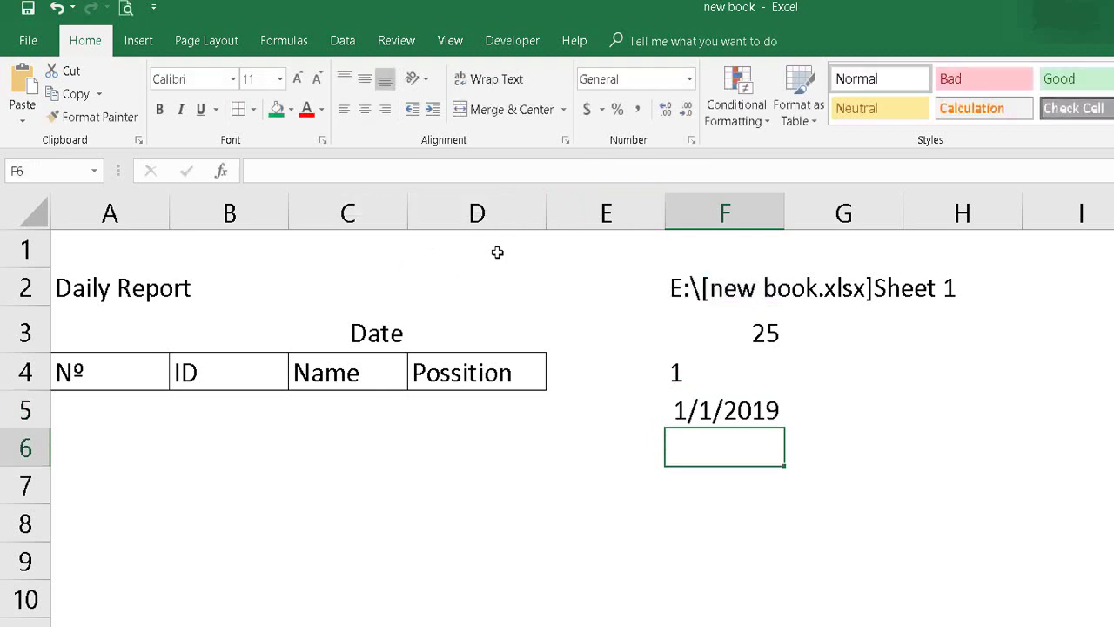
click(723, 408)
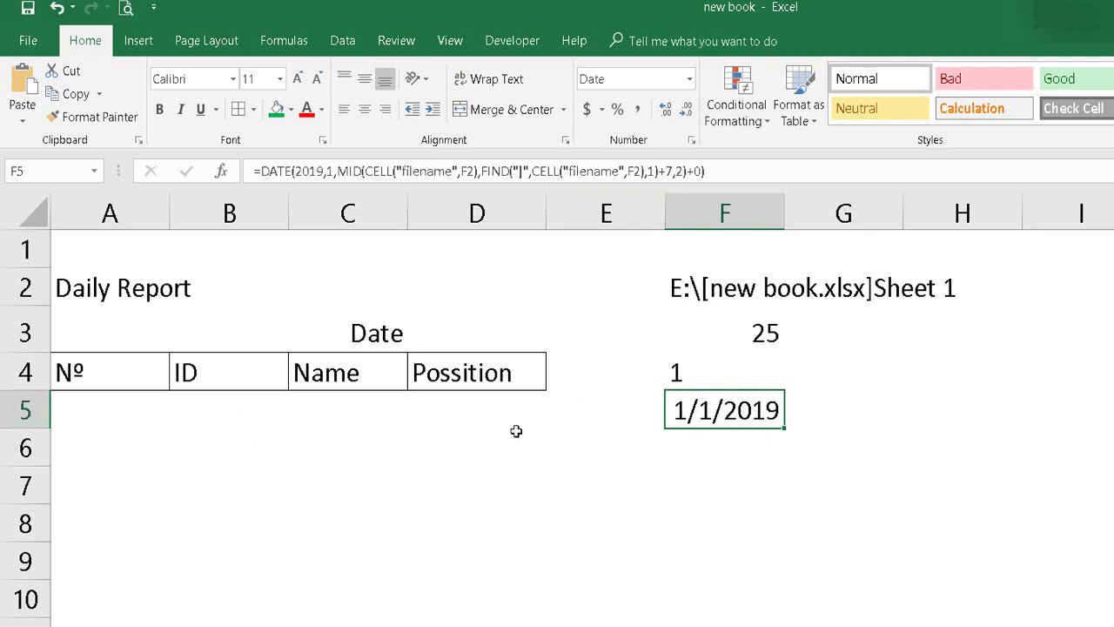
- Copy F5's date formula and paste it into D3, which shows #REF!
click(642, 168)
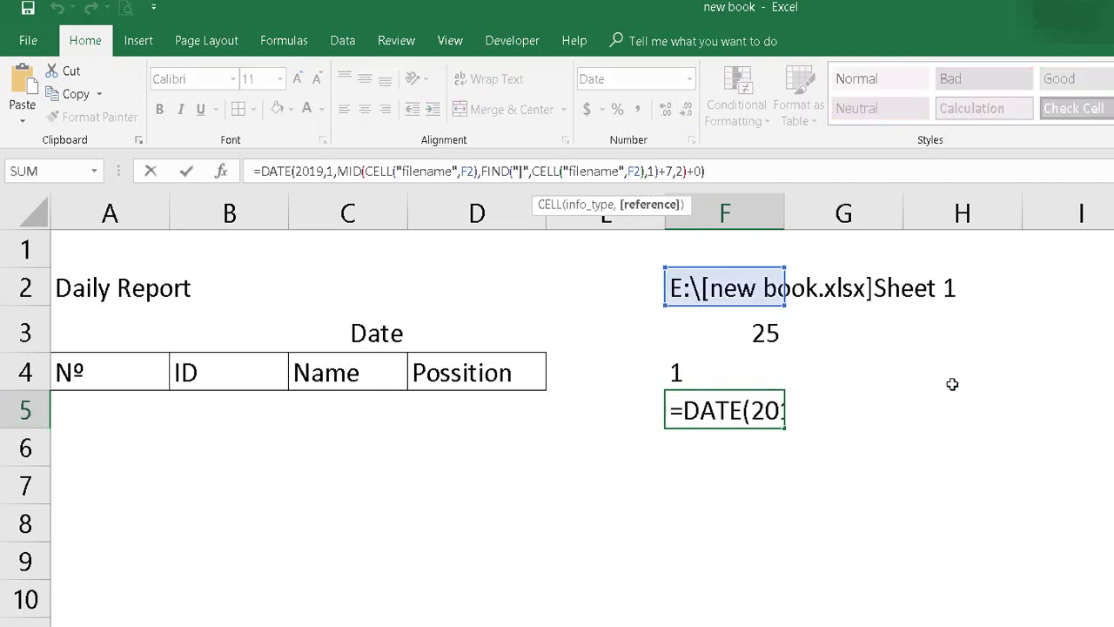
key(ctrl+Return)
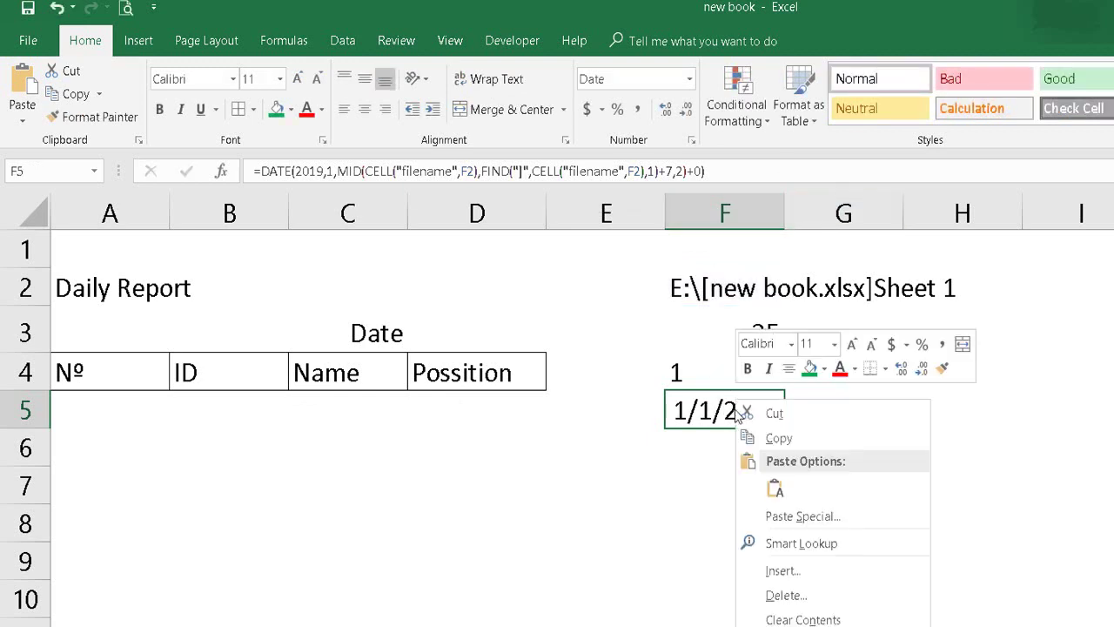
right_click(736, 402)
click(788, 438)
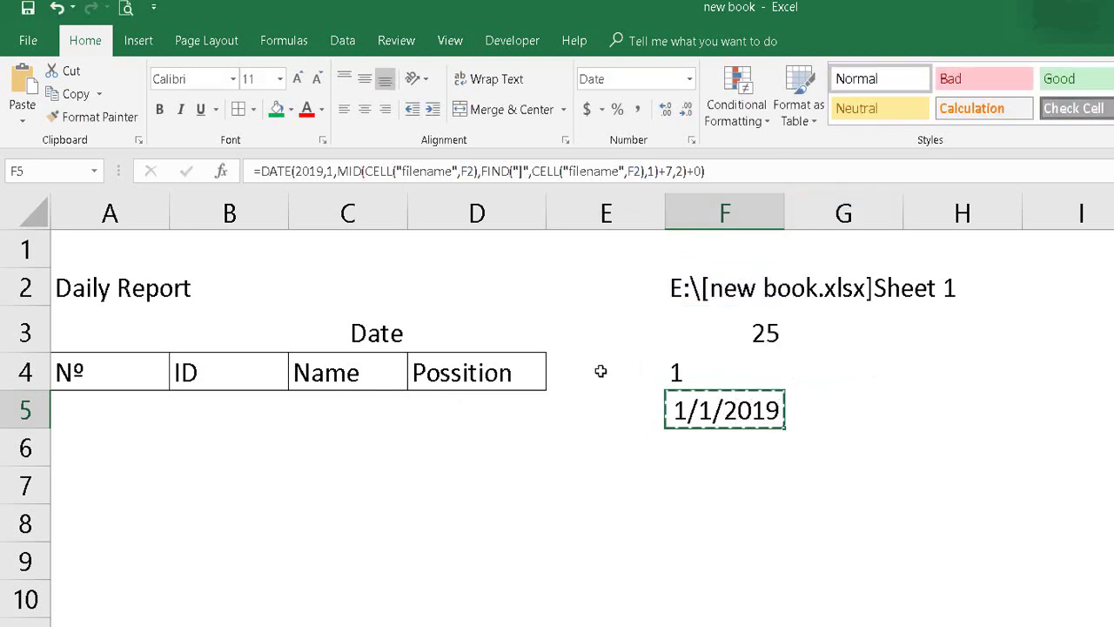
click(484, 336)
right_click(473, 335)
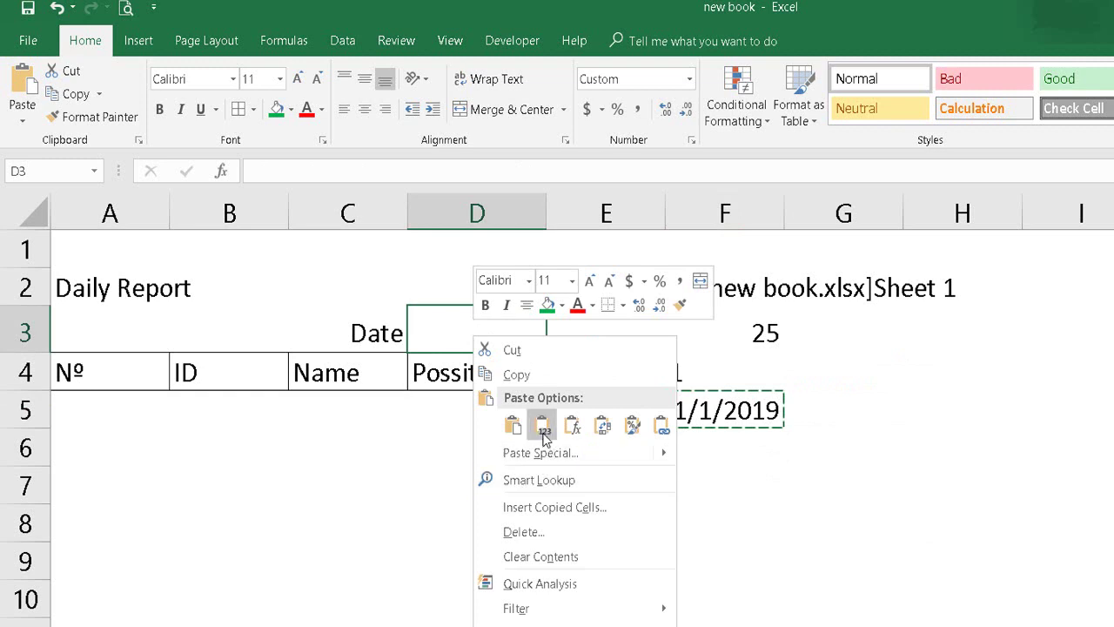
click(510, 428)
click(717, 567)
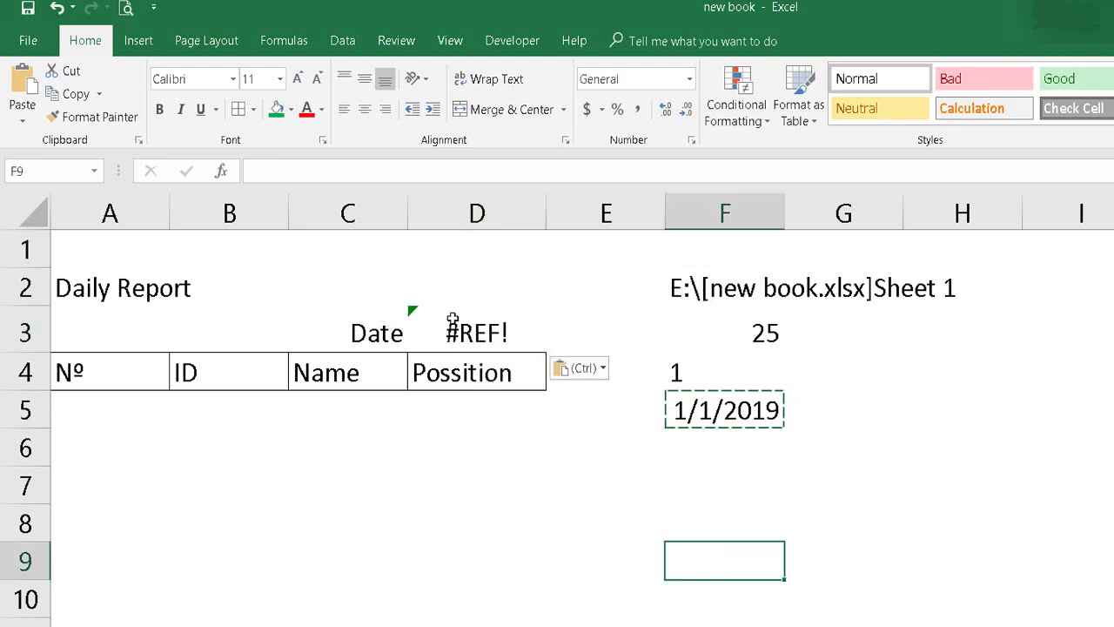
- Change both F2 references in F5's CELL formula to F5
click(726, 414)
click(641, 172)
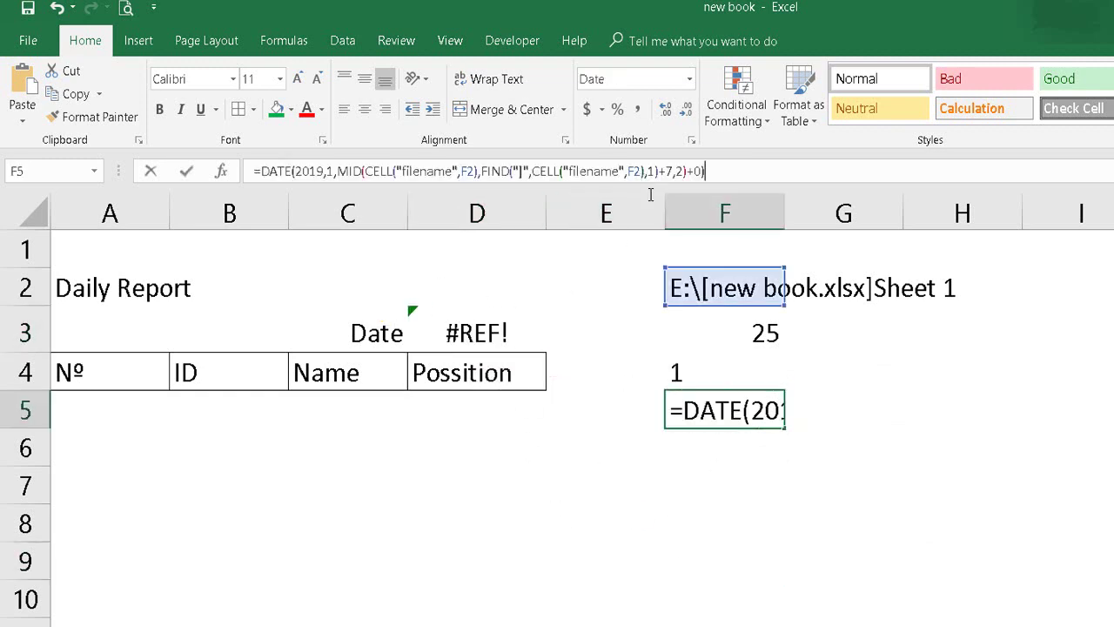
key(BackSpace)
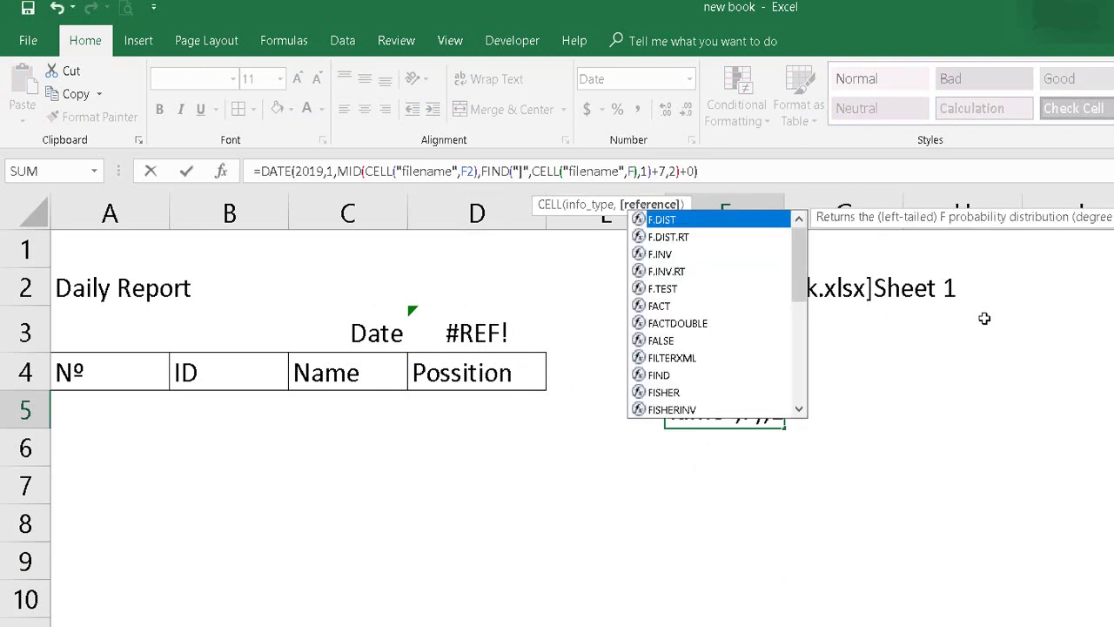
text(5)
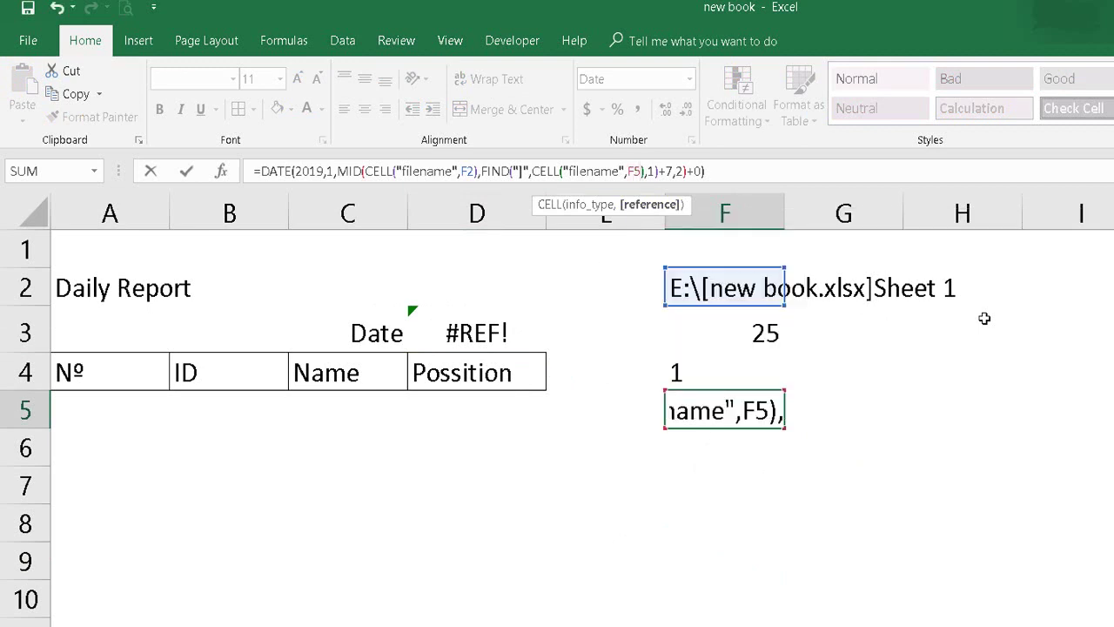
click(475, 172)
key(BackSpace)
text(5)
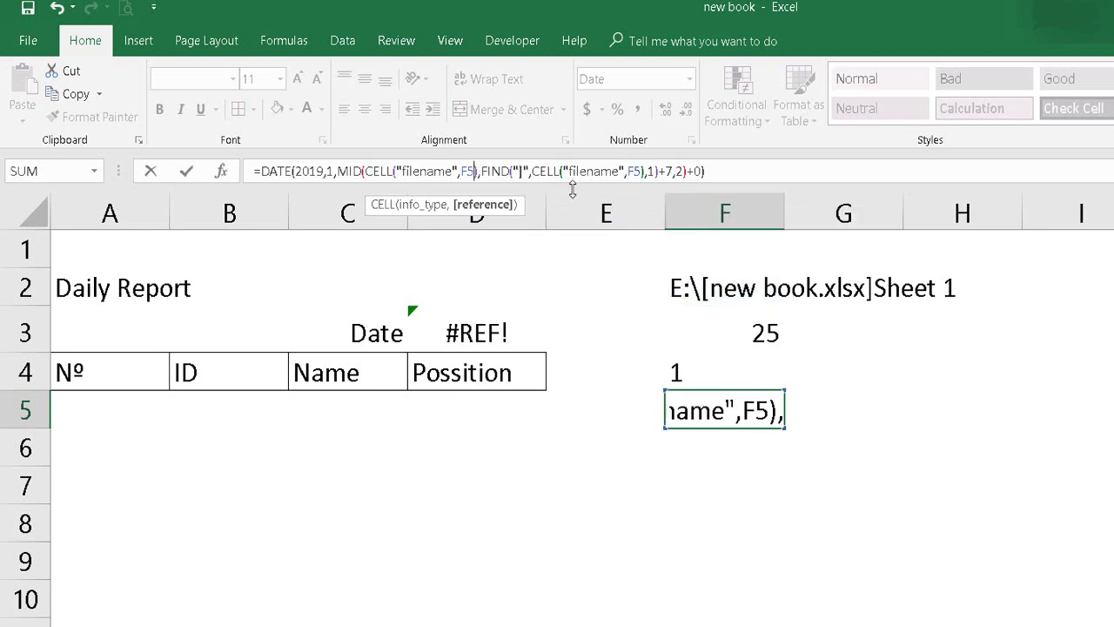
key(Return)
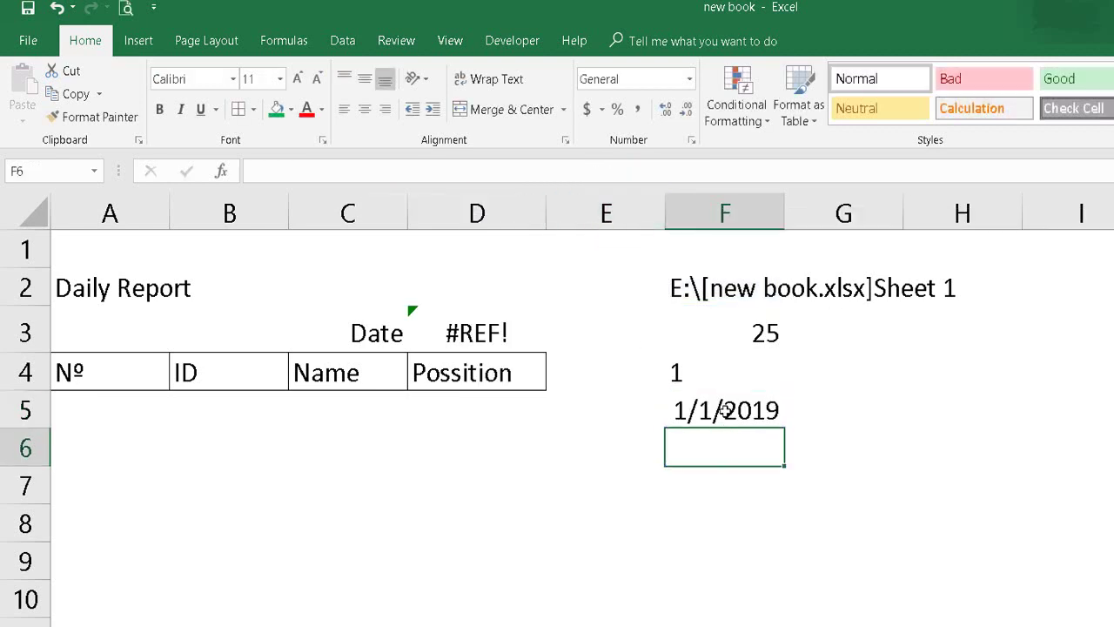
- Copy the corrected F5 formula into D3 so it shows 1/1/2019
right_click(722, 409)
click(488, 331)
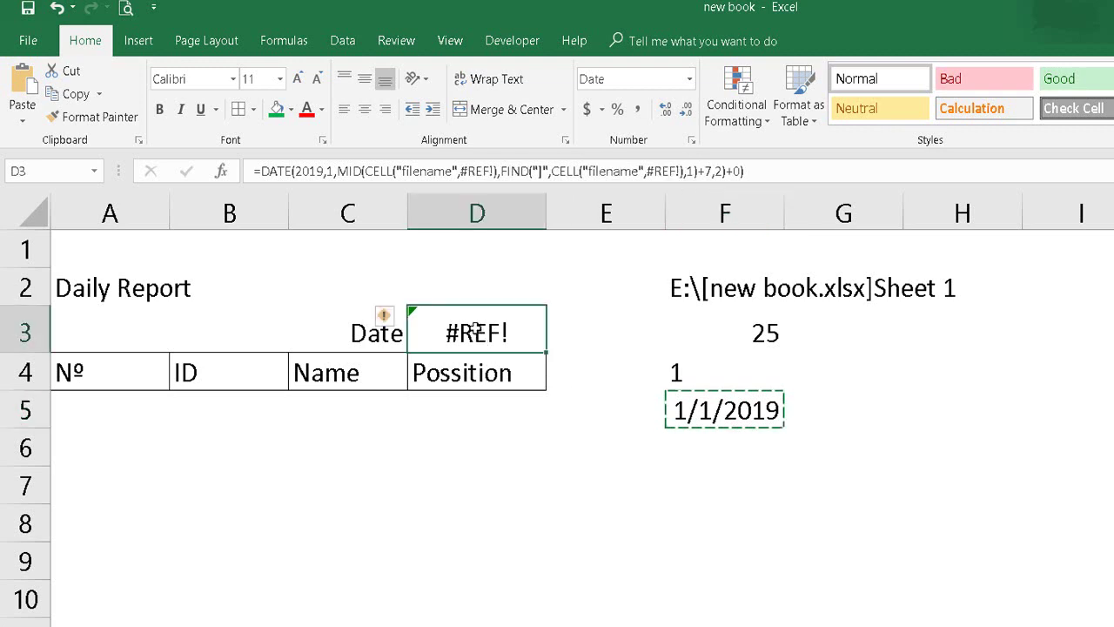
right_click(490, 320)
click(549, 416)
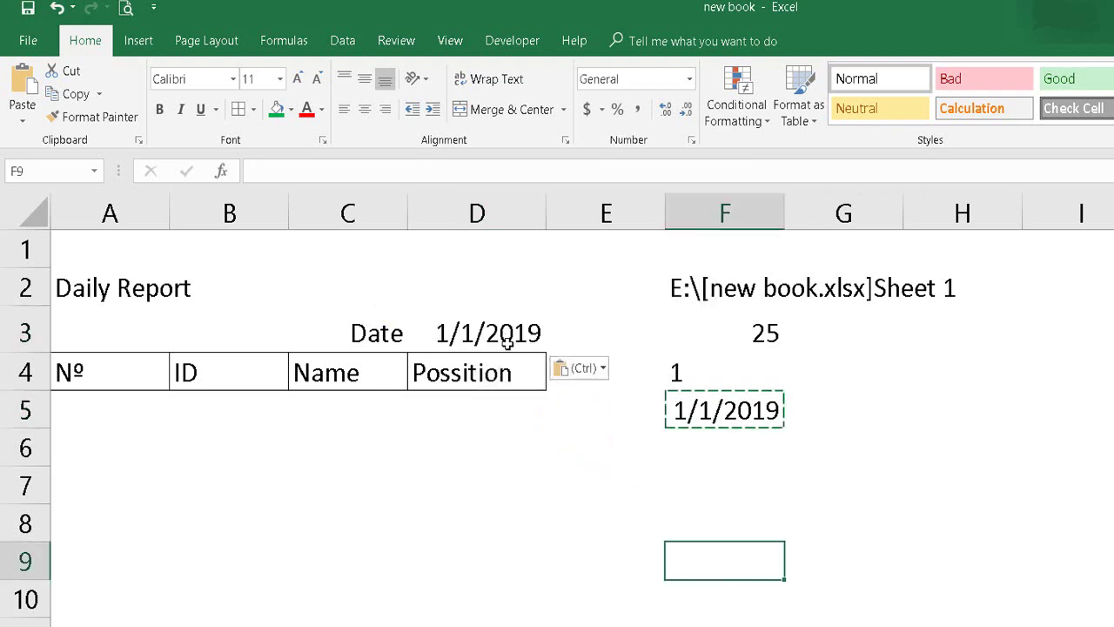
- Delete helper column F and check that D3's formula still works
click(713, 220)
right_click(731, 309)
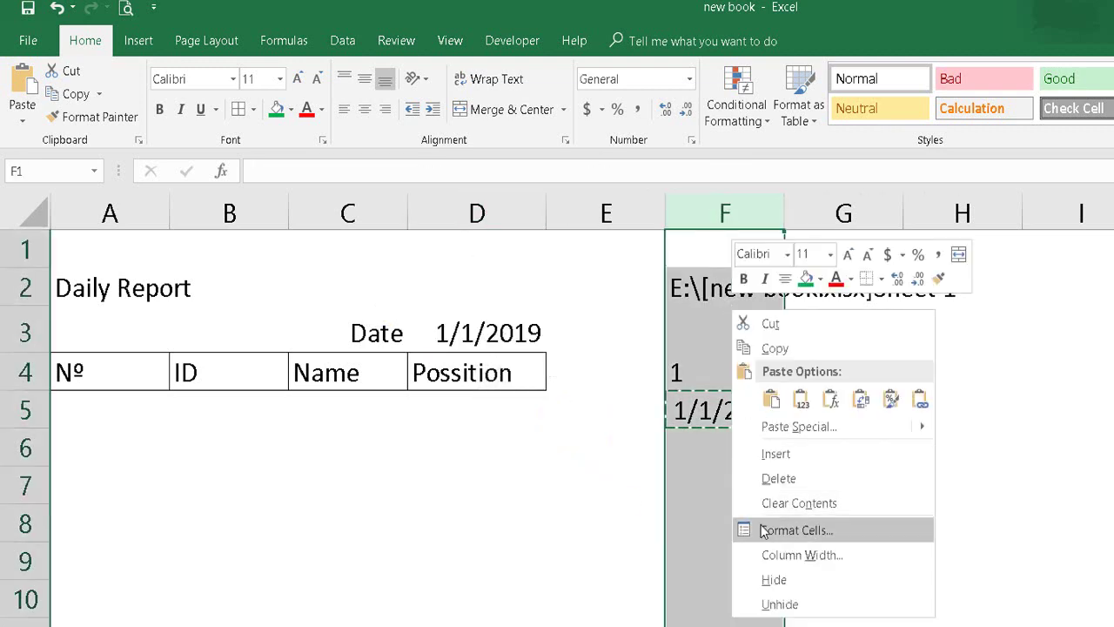
click(775, 479)
click(703, 335)
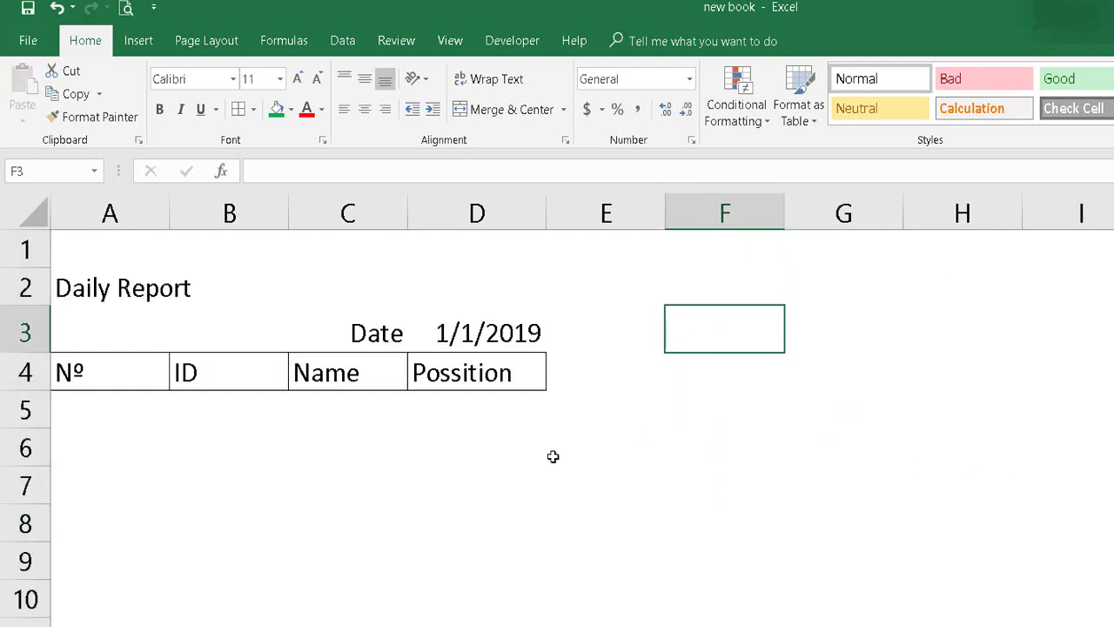
click(481, 339)
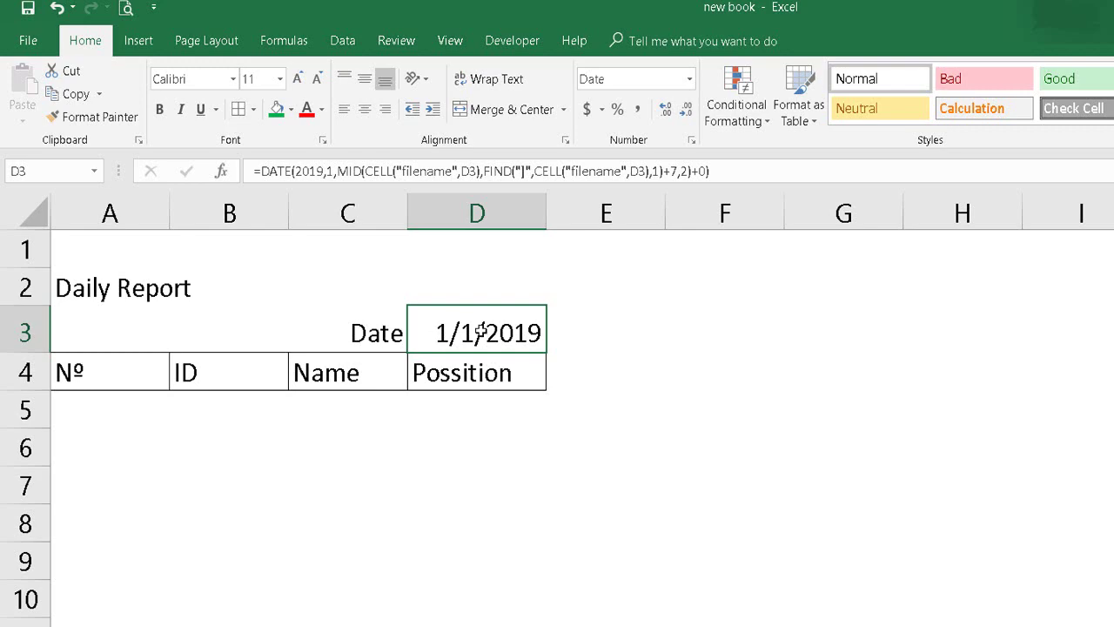
click(791, 423)
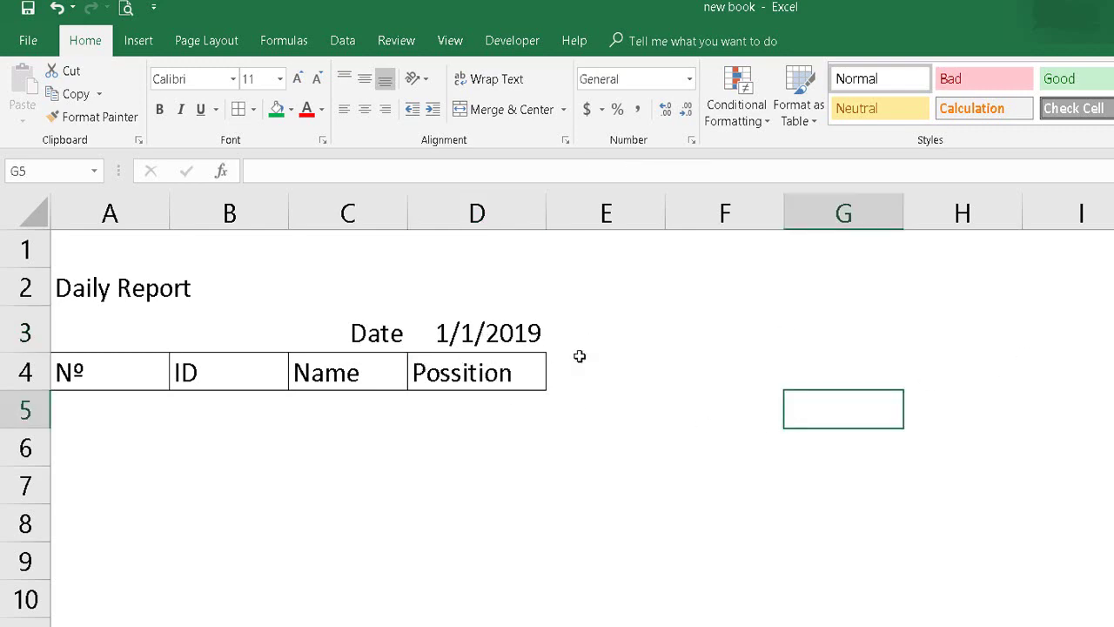
- Give D3 the custom number format mmm/dd/yyyy in Format Cells
click(629, 477)
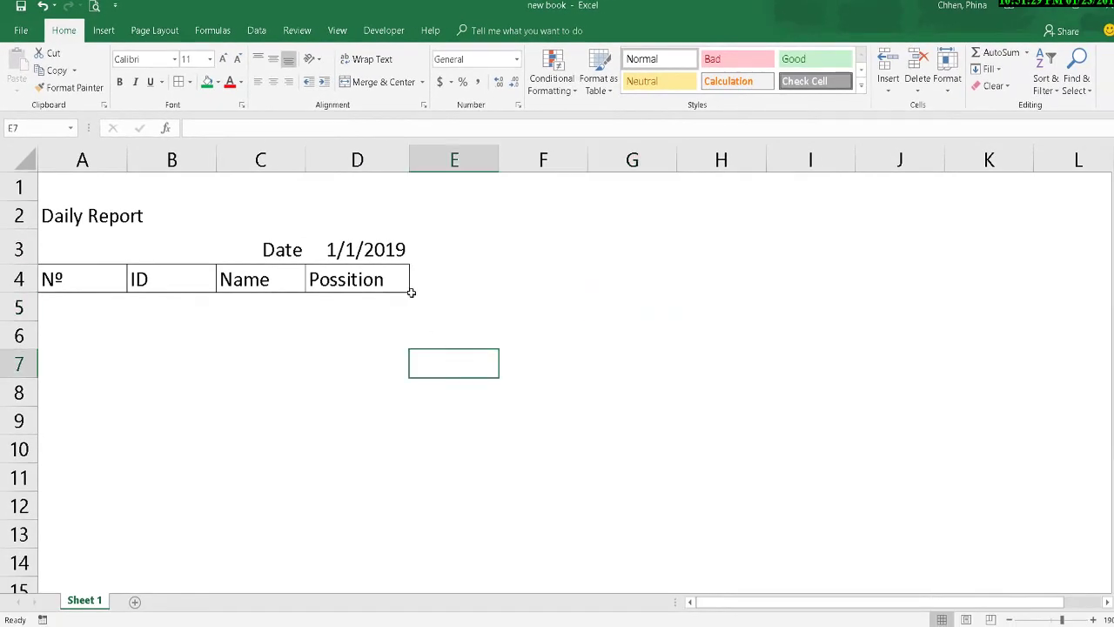
right_click(348, 250)
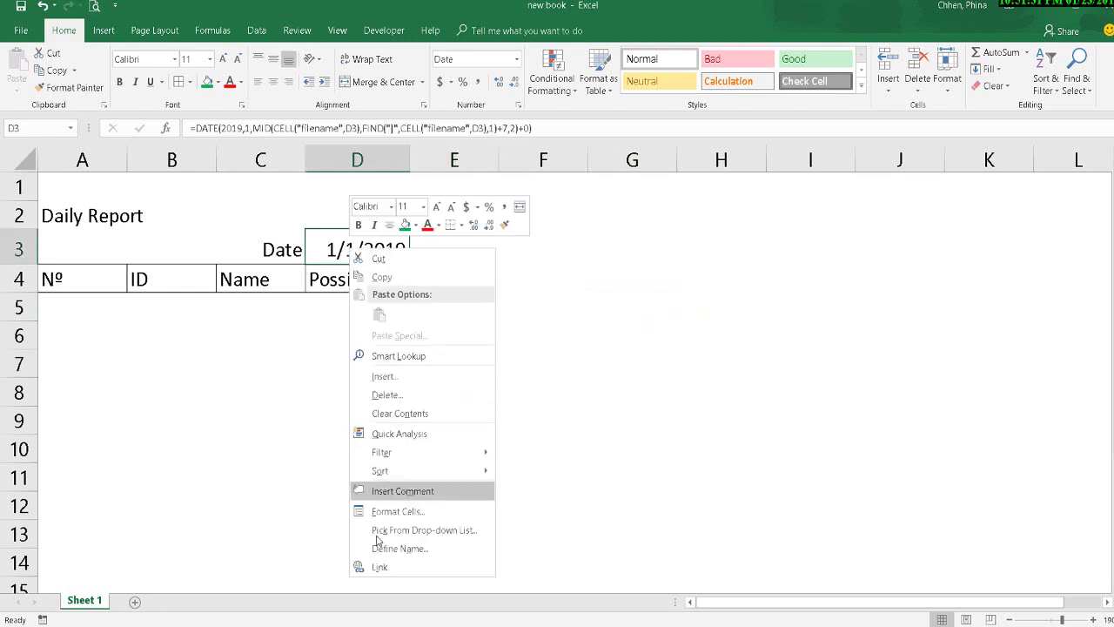
click(383, 528)
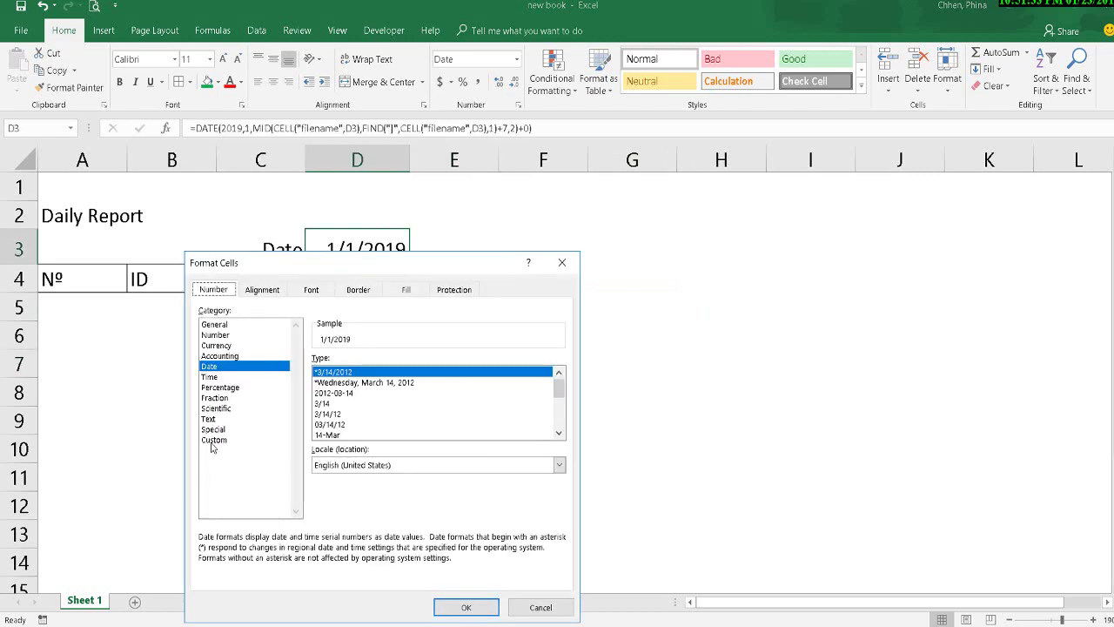
click(213, 440)
drag(352, 370, 254, 369)
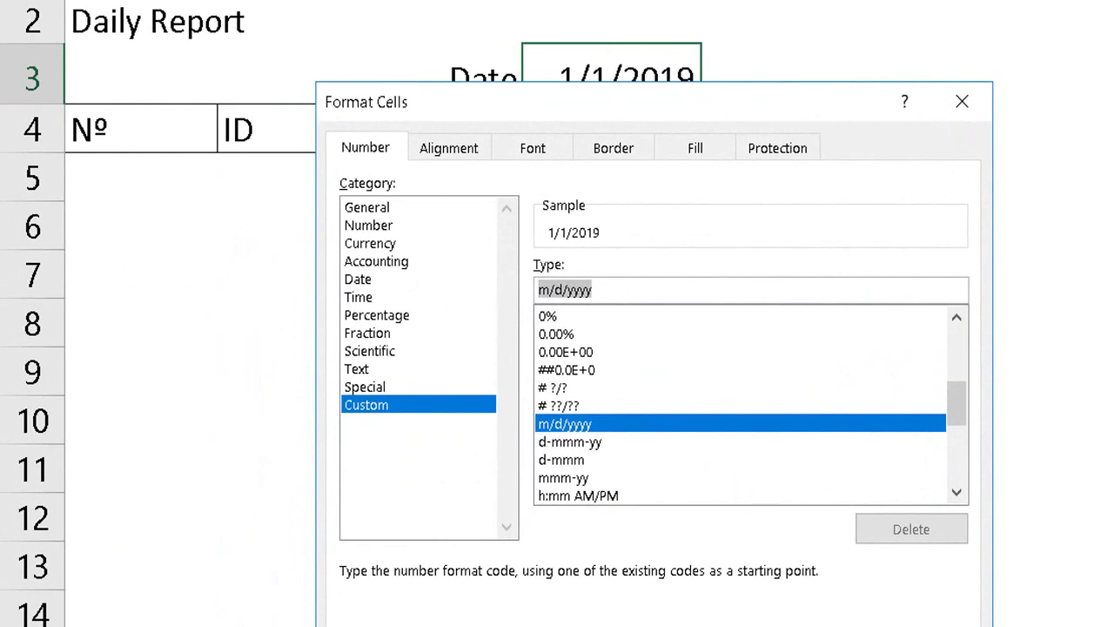
text(mmm/)
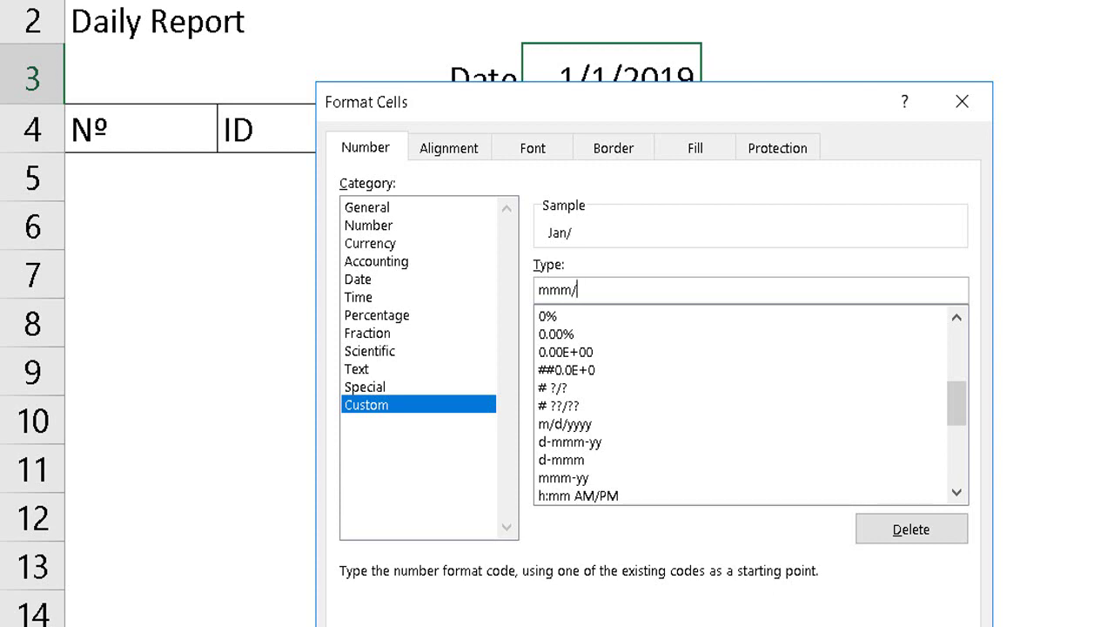
text(ddd)
key(BackSpace)
text(yyyy)
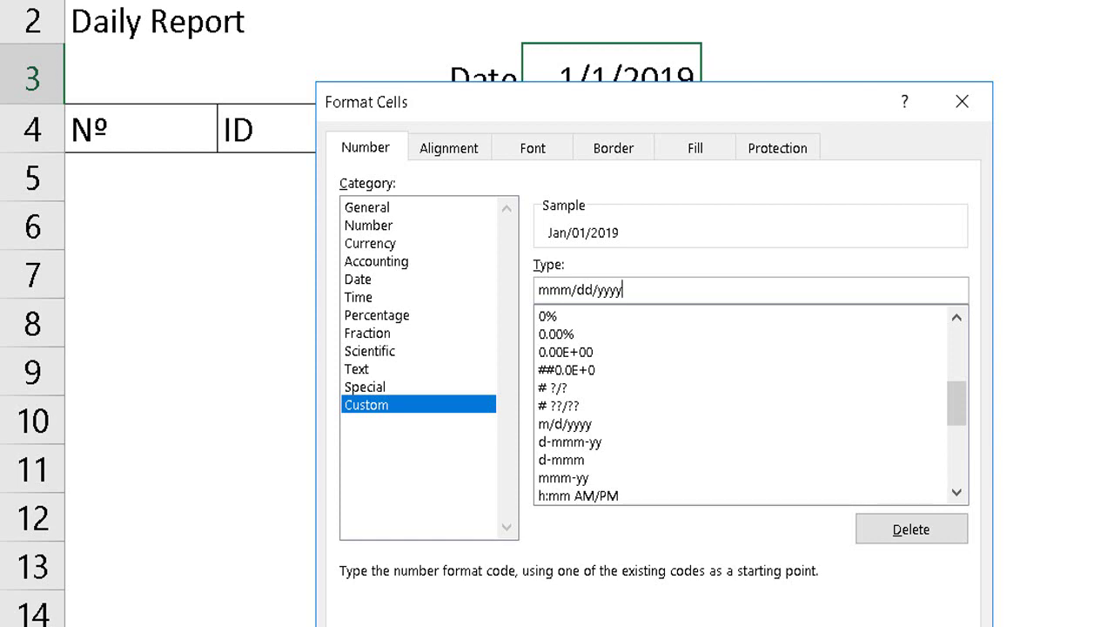
key(Return)
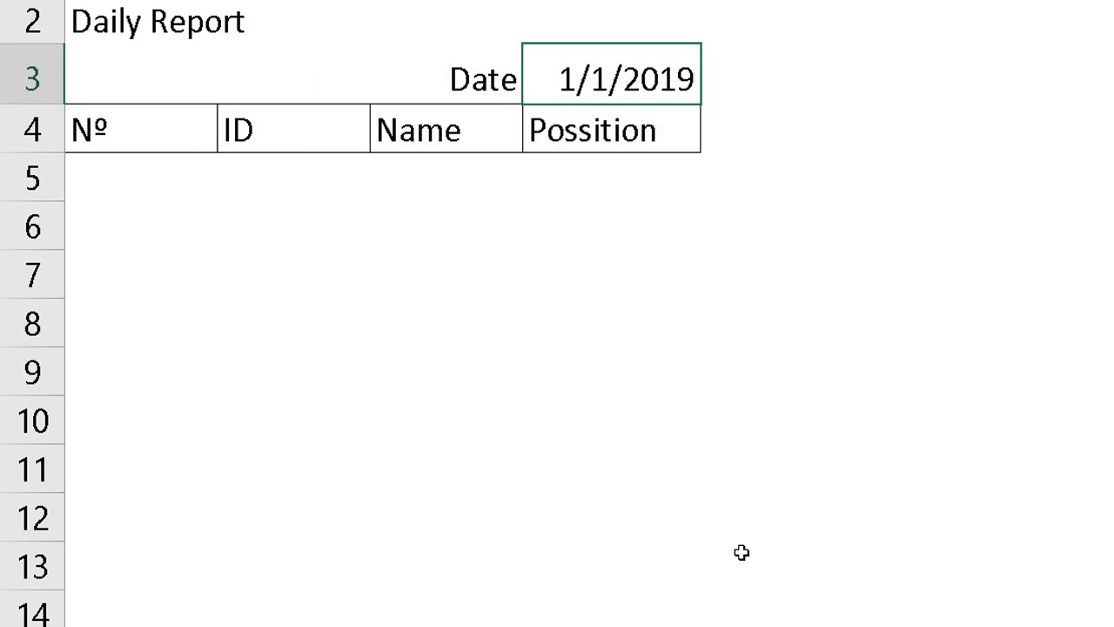
- Autofit column D so Jan/01/2019 displays fully
click(887, 301)
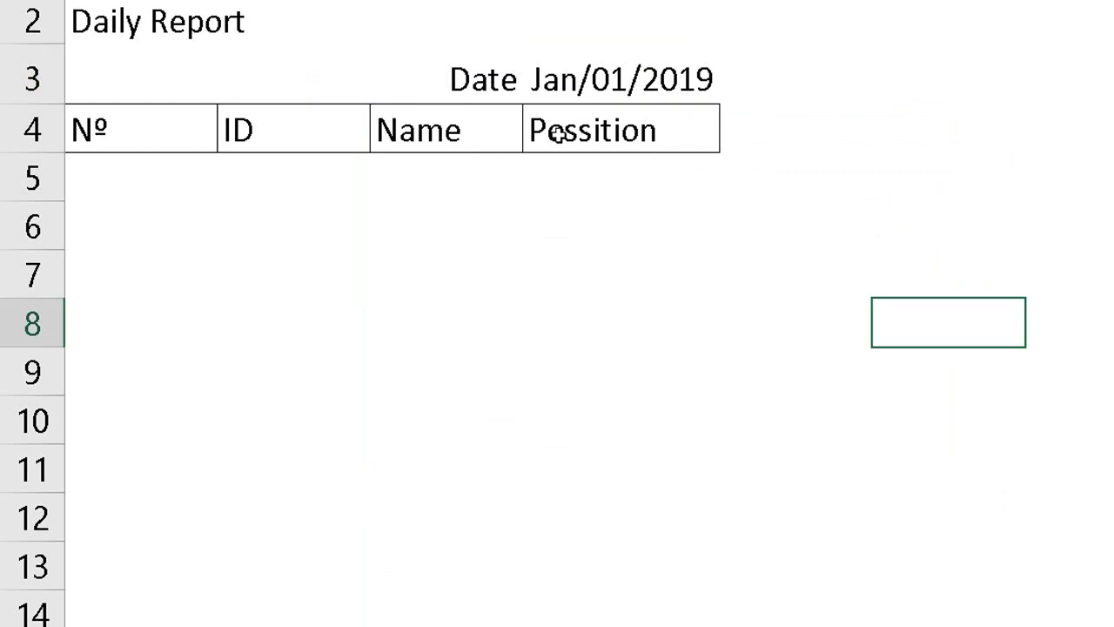
click(787, 226)
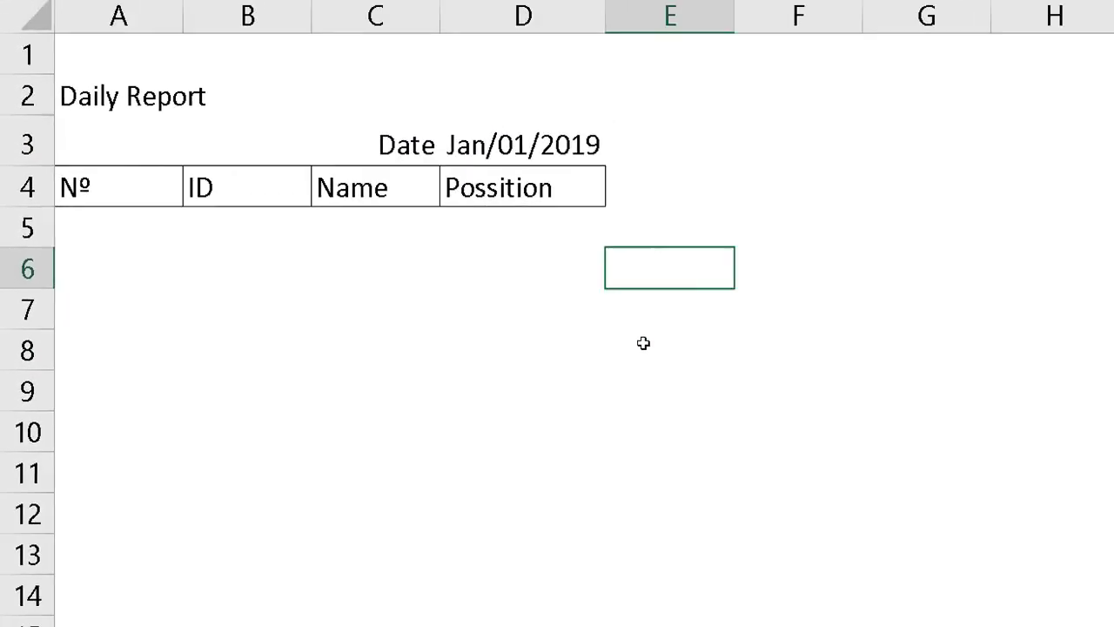
click(344, 253)
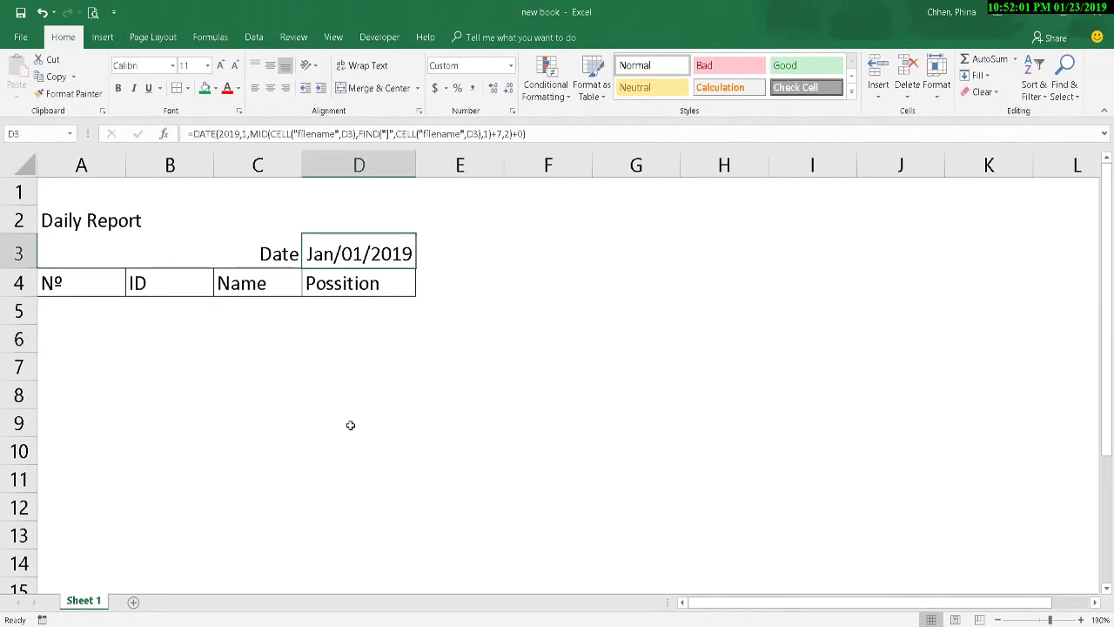
click(351, 425)
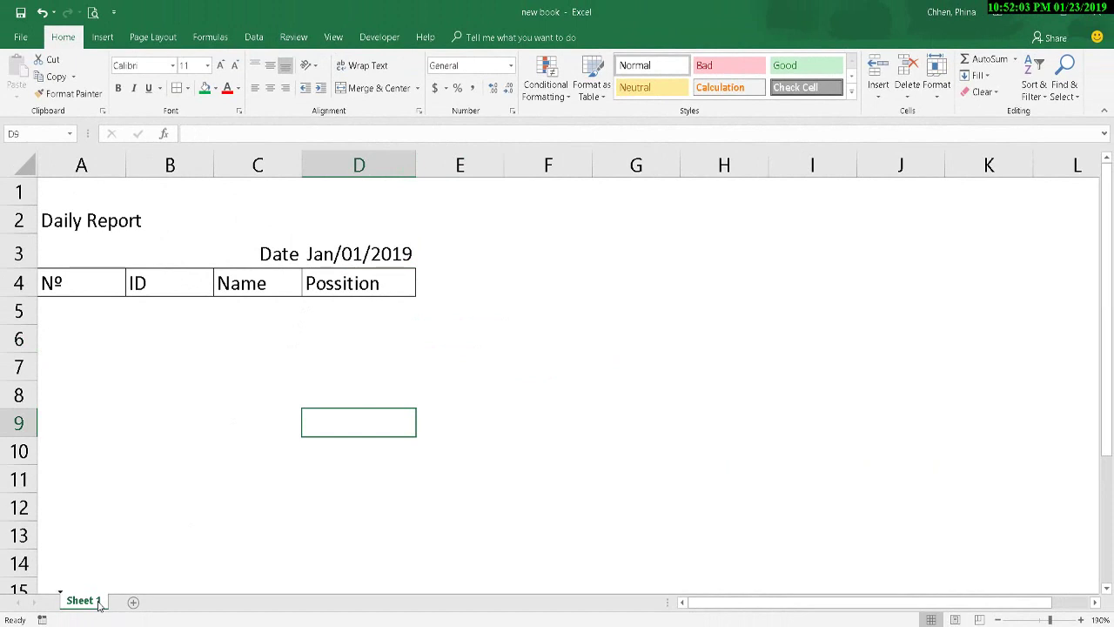
- Copy Sheet 1 to the end of the workbook as Sheet 1 (2) and begin renaming it
right_click(98, 603)
click(139, 477)
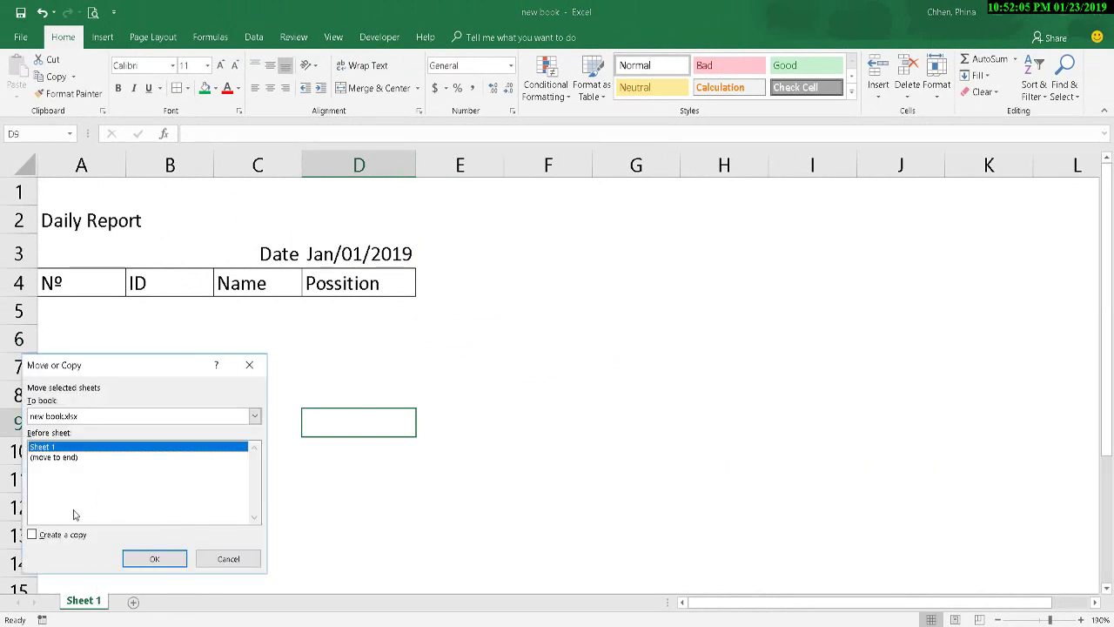
click(54, 457)
click(48, 534)
click(154, 558)
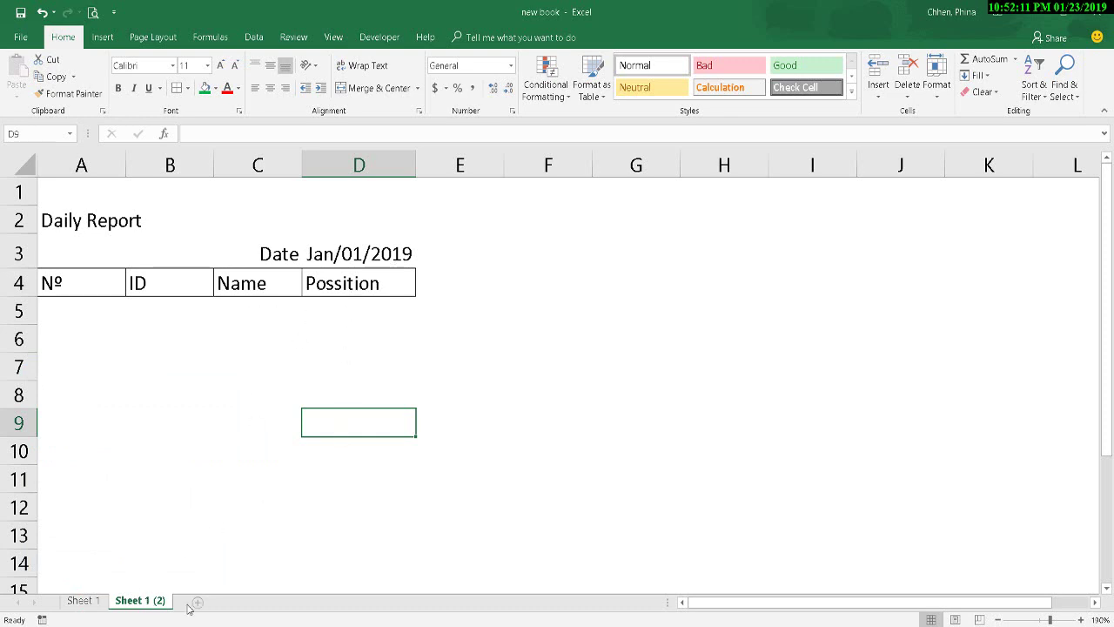
double_click(147, 601)
- Rename the copy to Sheet 2 and move it to the end of the workbook
drag(147, 601, 181, 597)
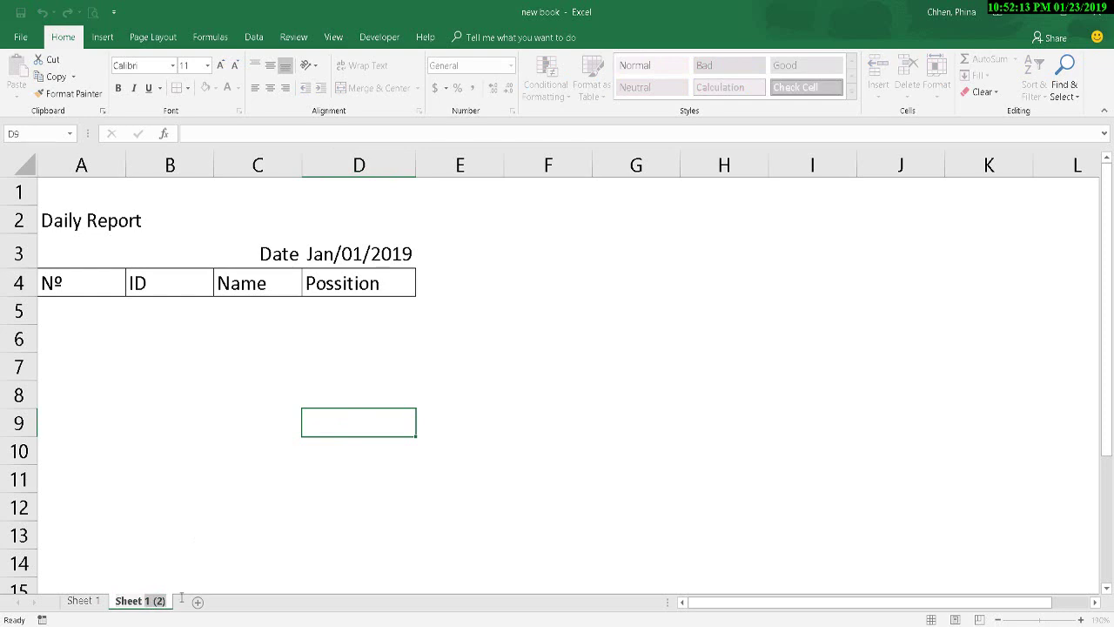
text(2)
key(Return)
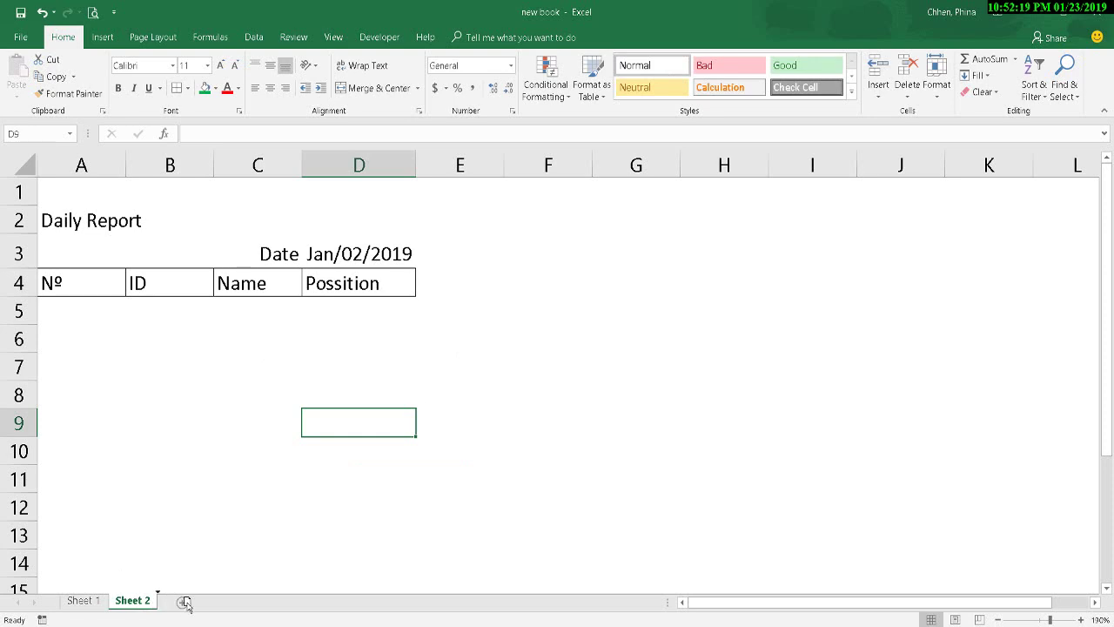
right_click(140, 602)
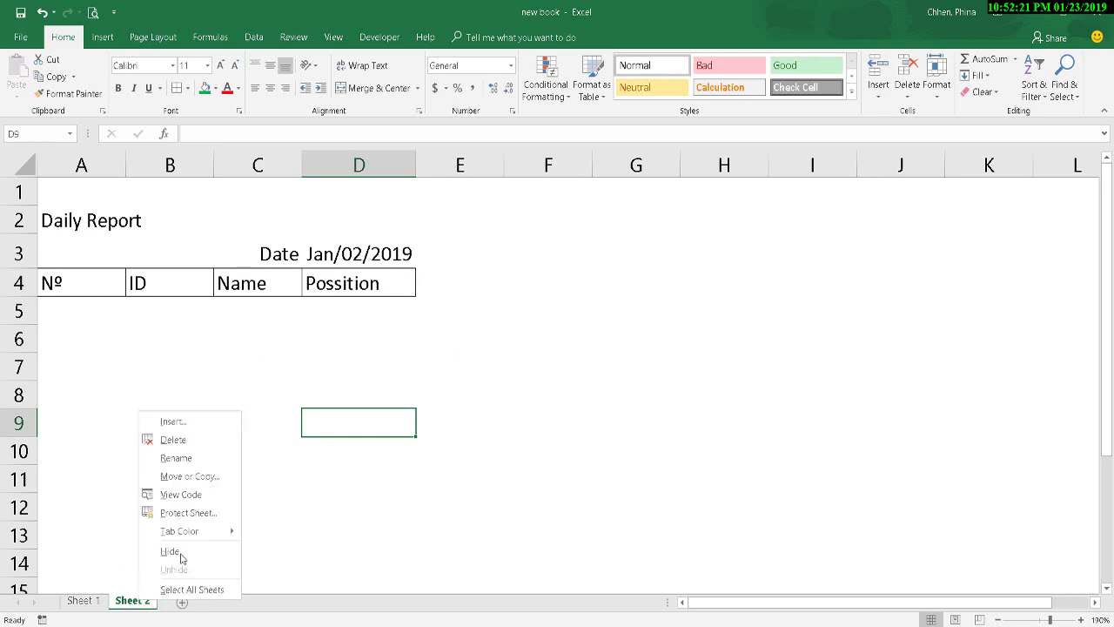
click(187, 478)
click(96, 467)
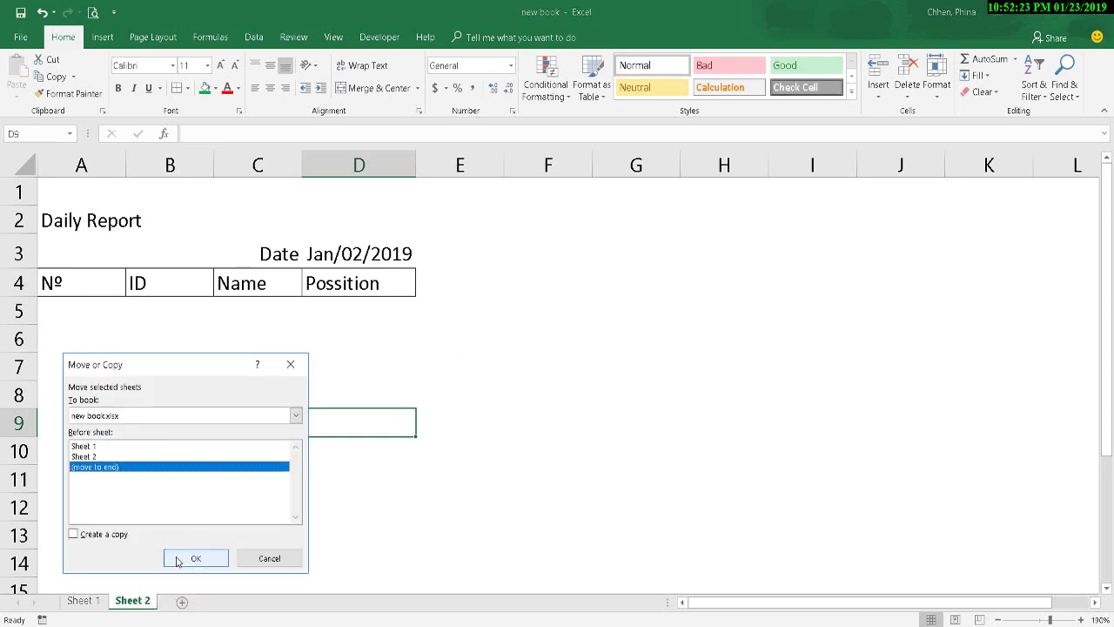
click(196, 558)
- Copy Sheet 2 to the end with Move or Copy and name it Sheet 3
right_click(144, 611)
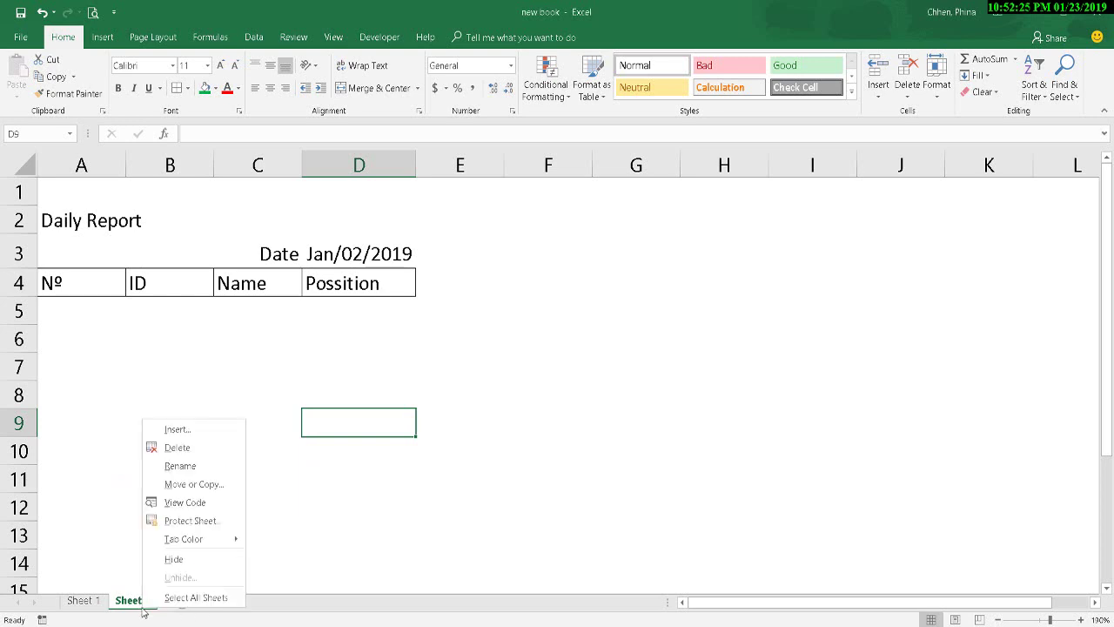
click(184, 484)
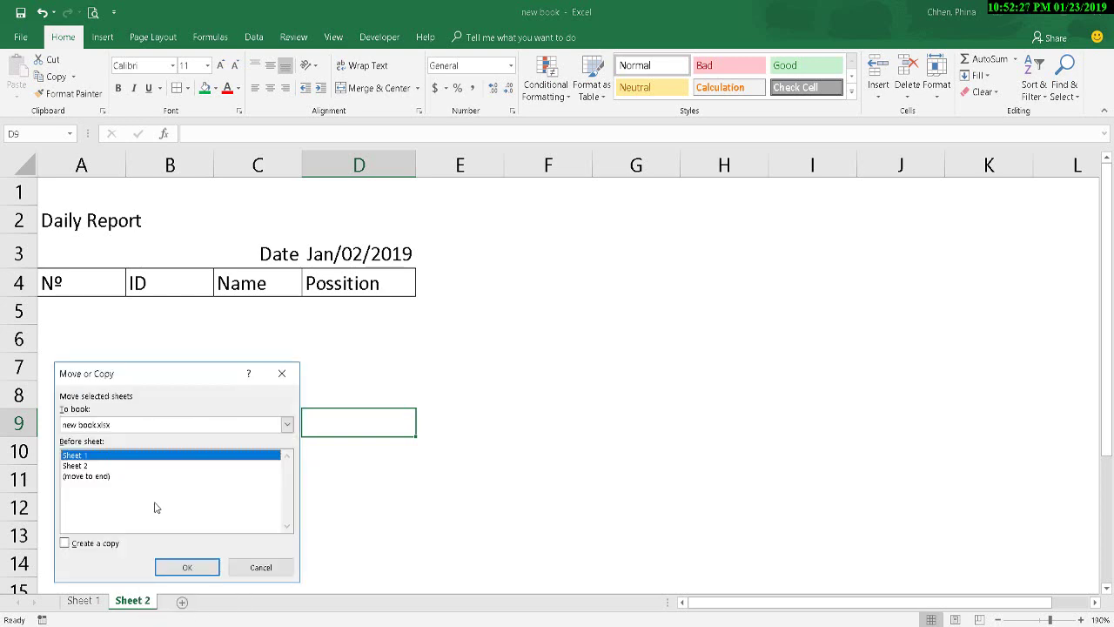
click(83, 476)
click(65, 544)
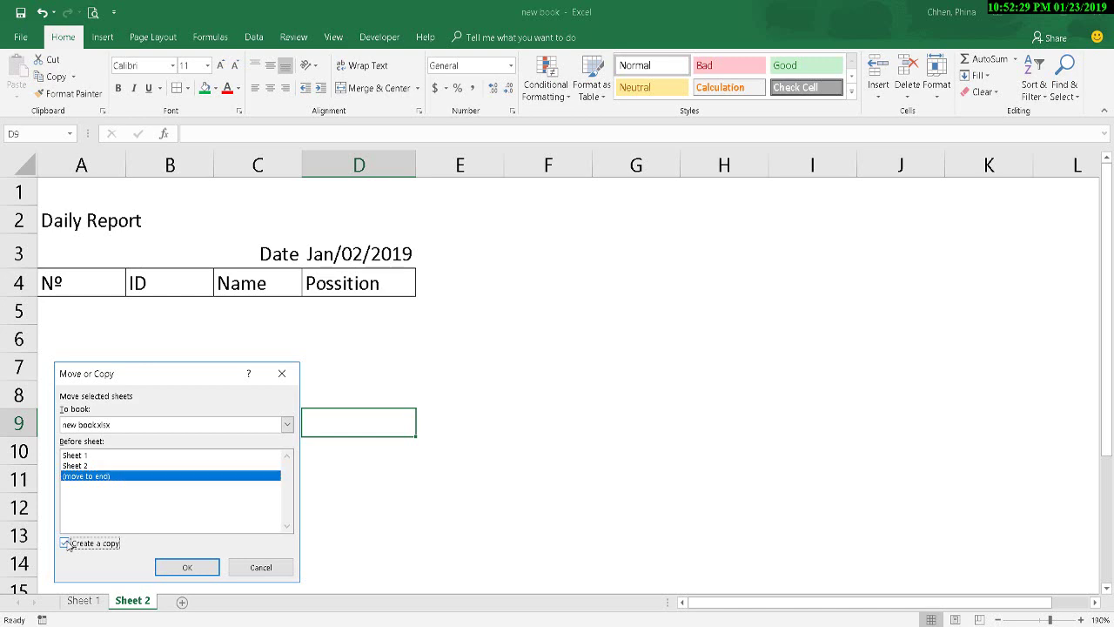
click(187, 567)
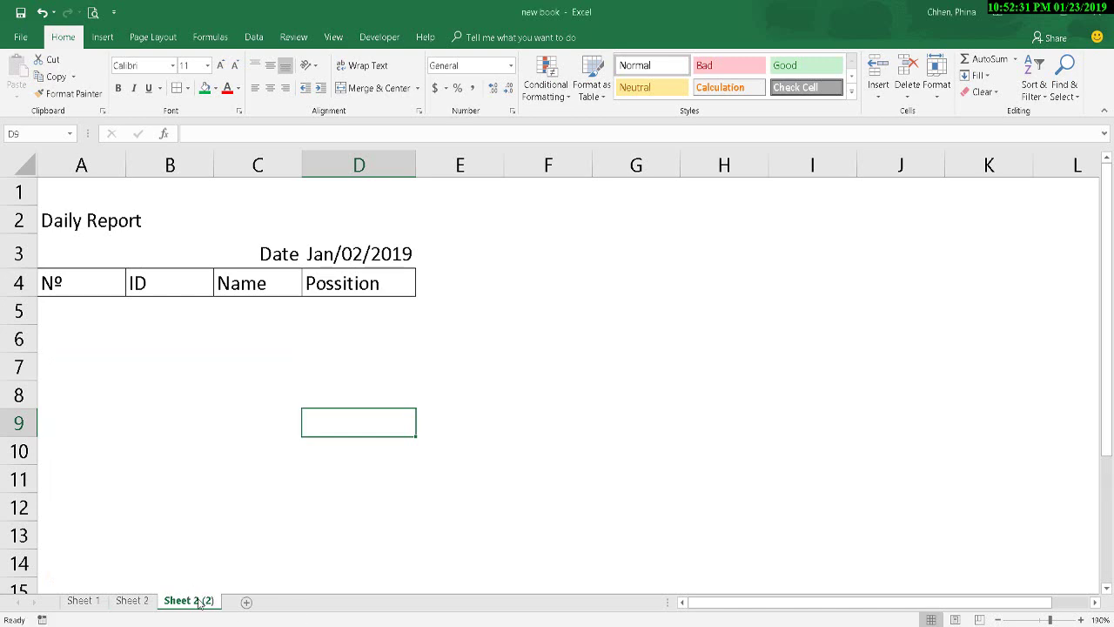
double_click(199, 603)
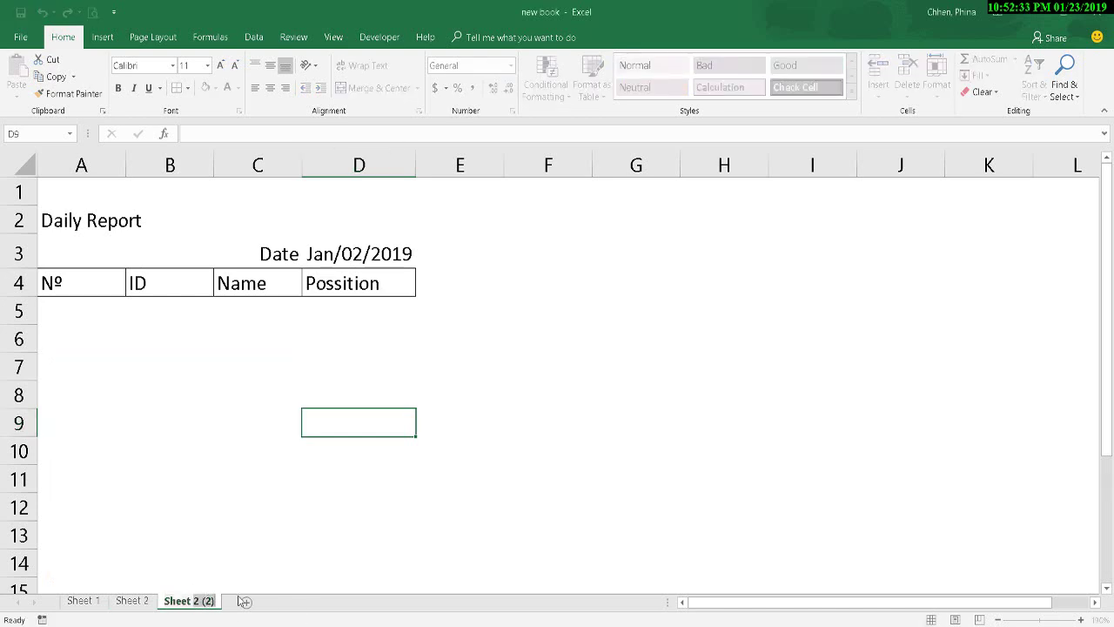
text(Sheet 3)
key(Return)
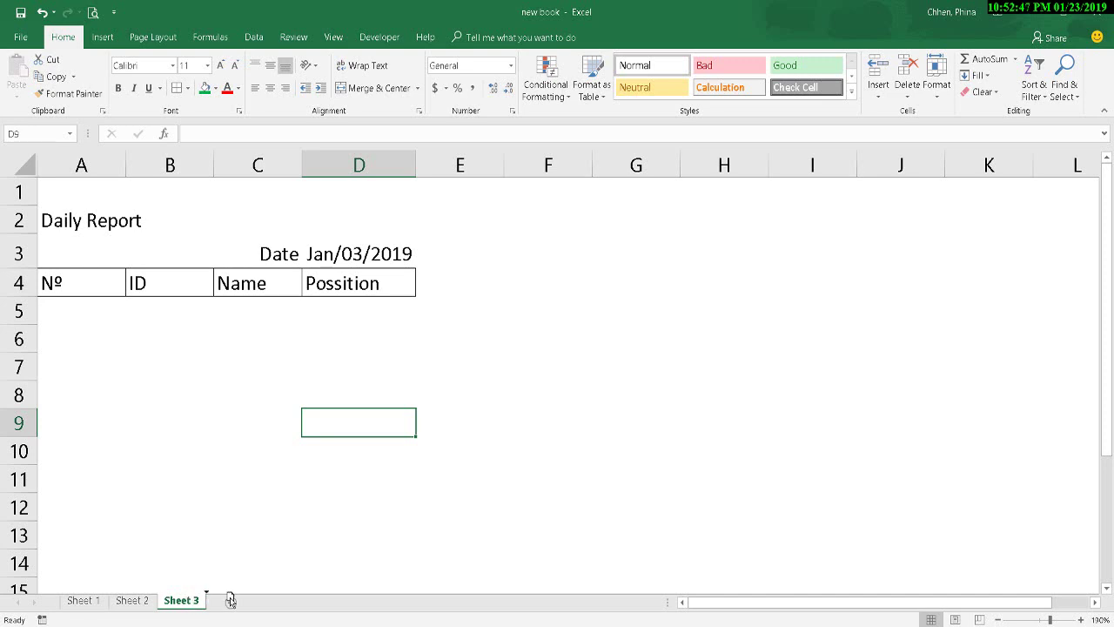
- Ctrl-drag Sheet 3 to make a copy named Sheet 4, then go back to Sheet 1
drag(230, 598, 232, 600)
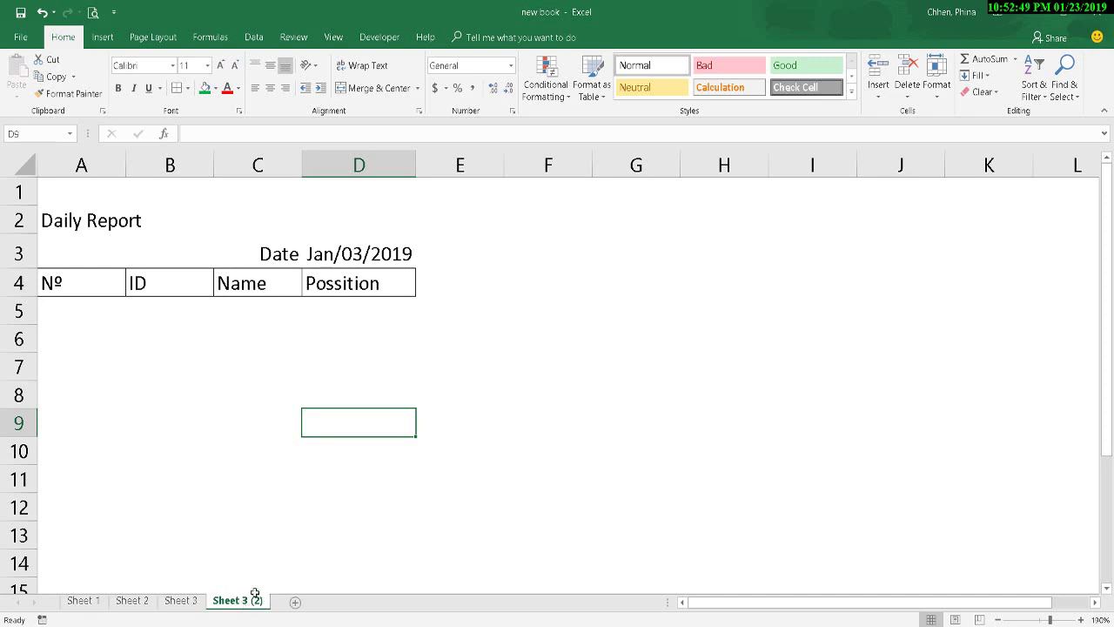
double_click(237, 600)
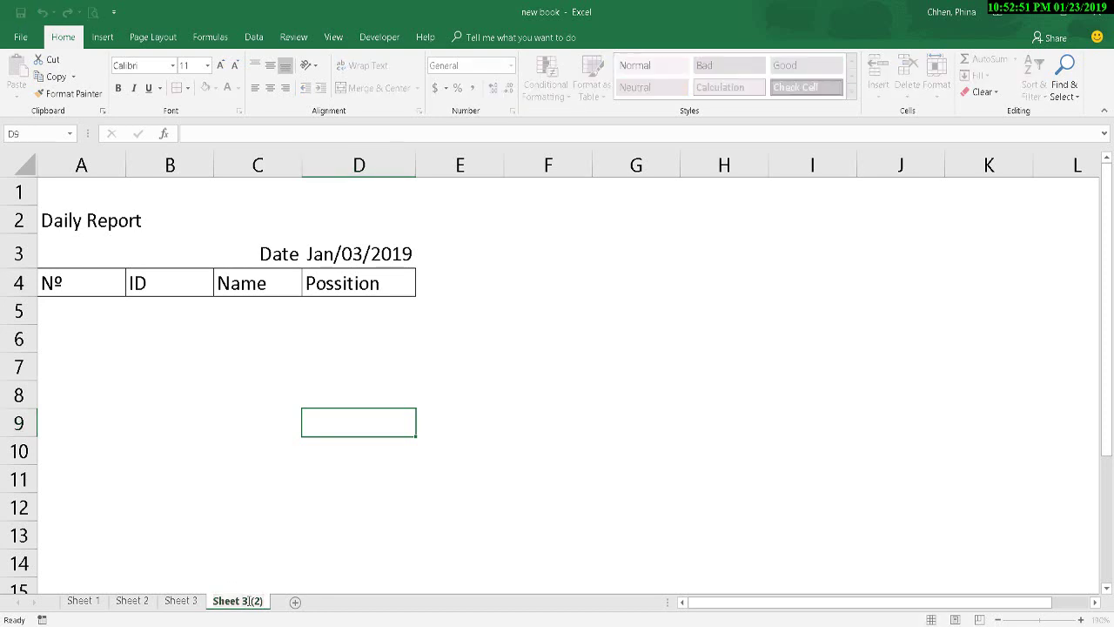
text(Sheet 4)
key(Return)
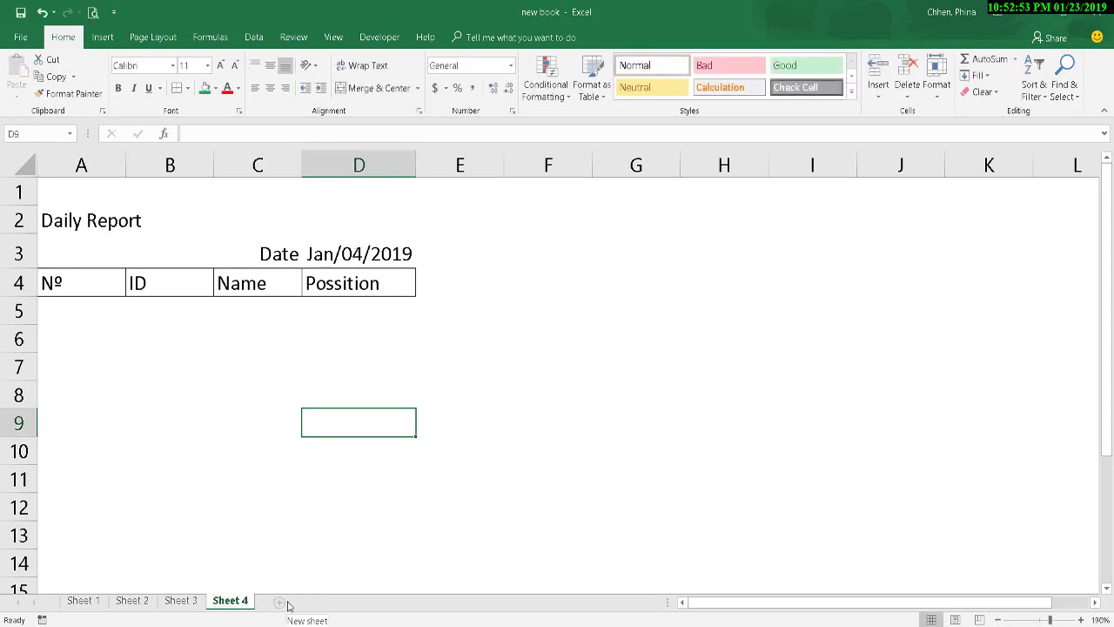
click(349, 491)
click(281, 374)
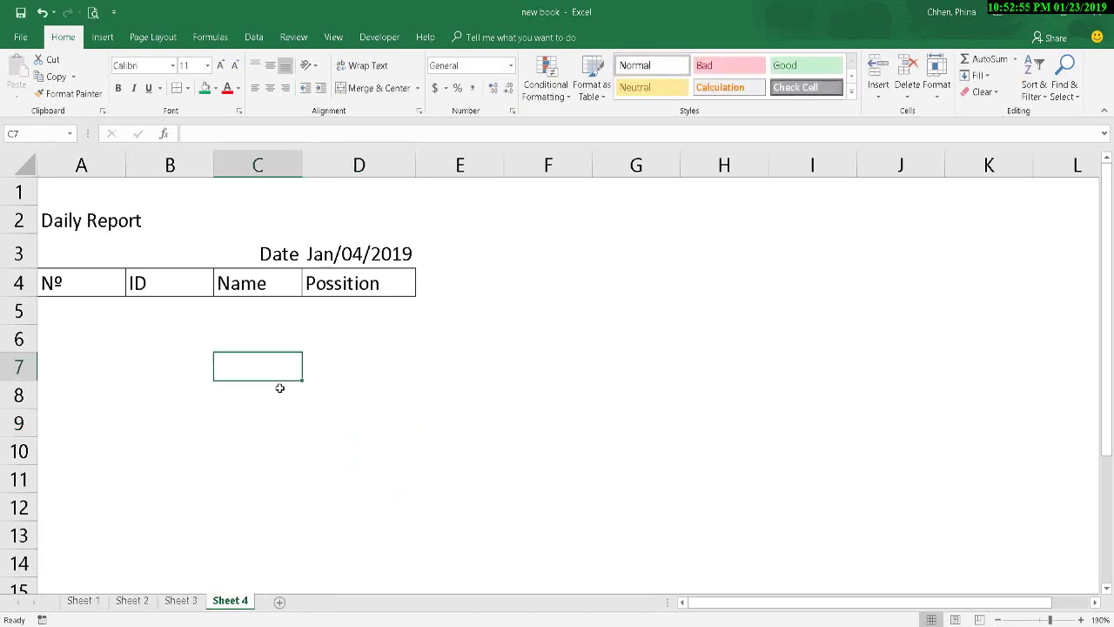
click(81, 601)
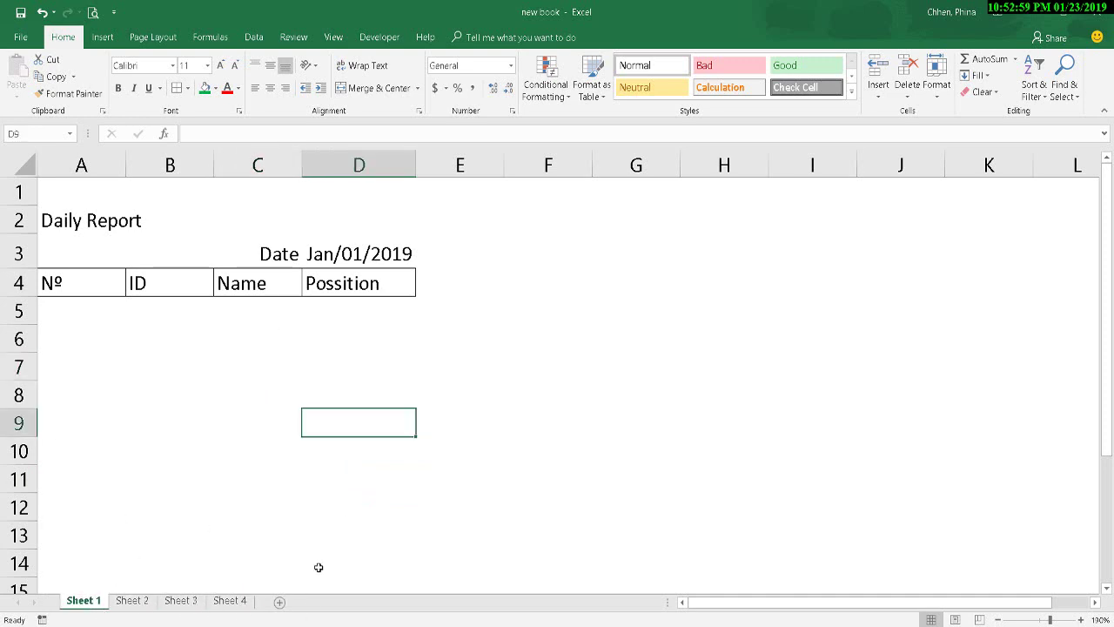
- Rename Sheet 1 to 1
click(386, 451)
drag(74, 603, 76, 602)
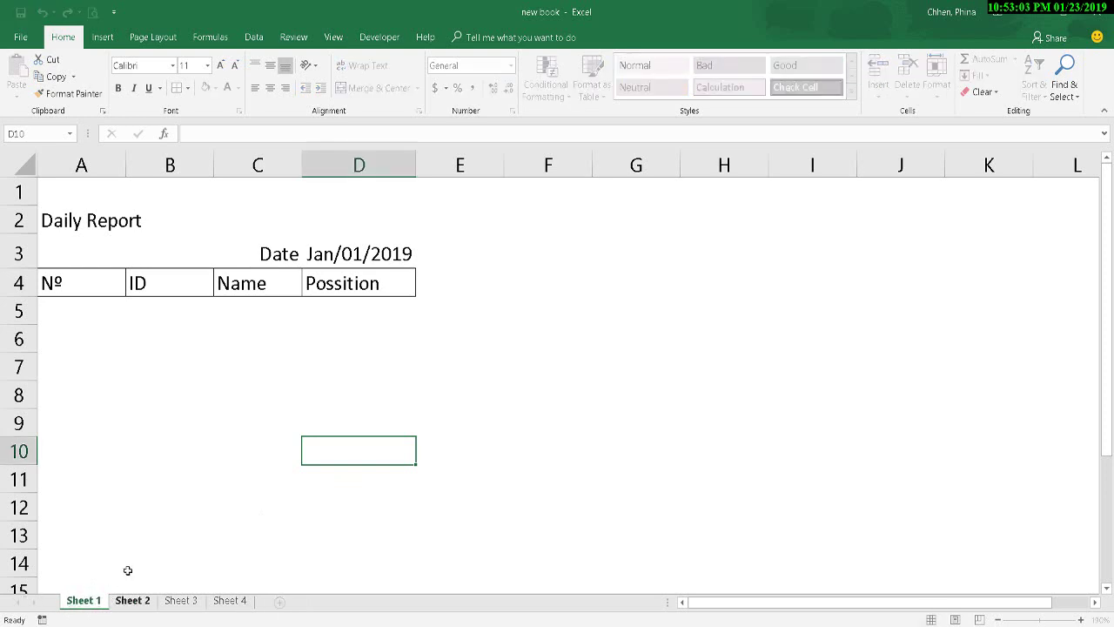
click(133, 600)
click(78, 601)
drag(90, 601, 247, 583)
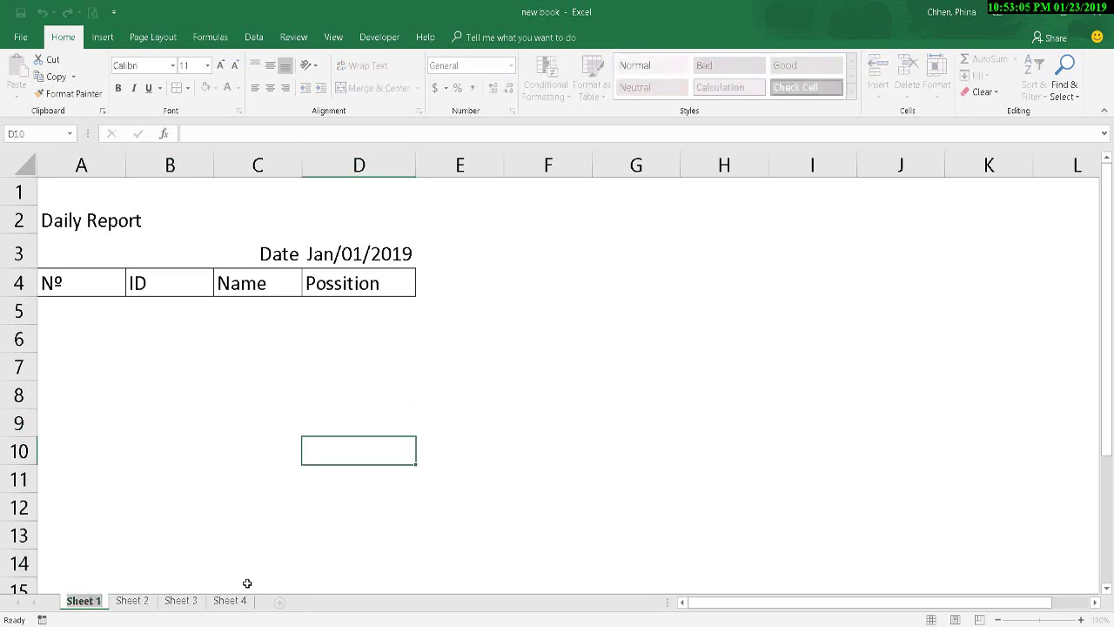
text(1)
key(Return)
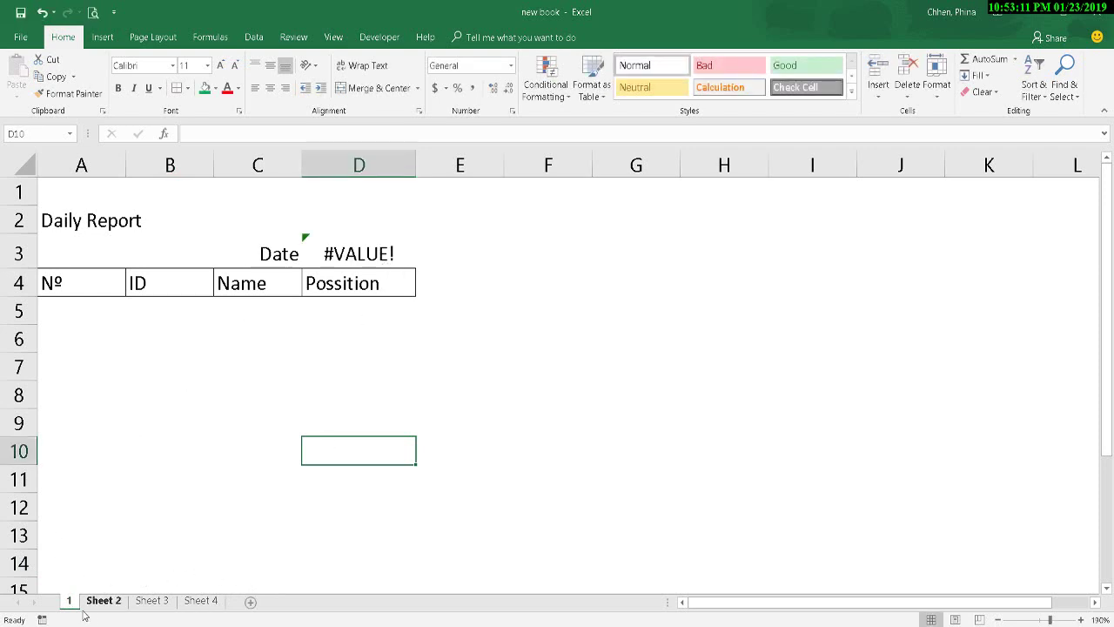
- Change the D3 formula offset from +7 to +1 so it shows Jan/01/2019
click(376, 251)
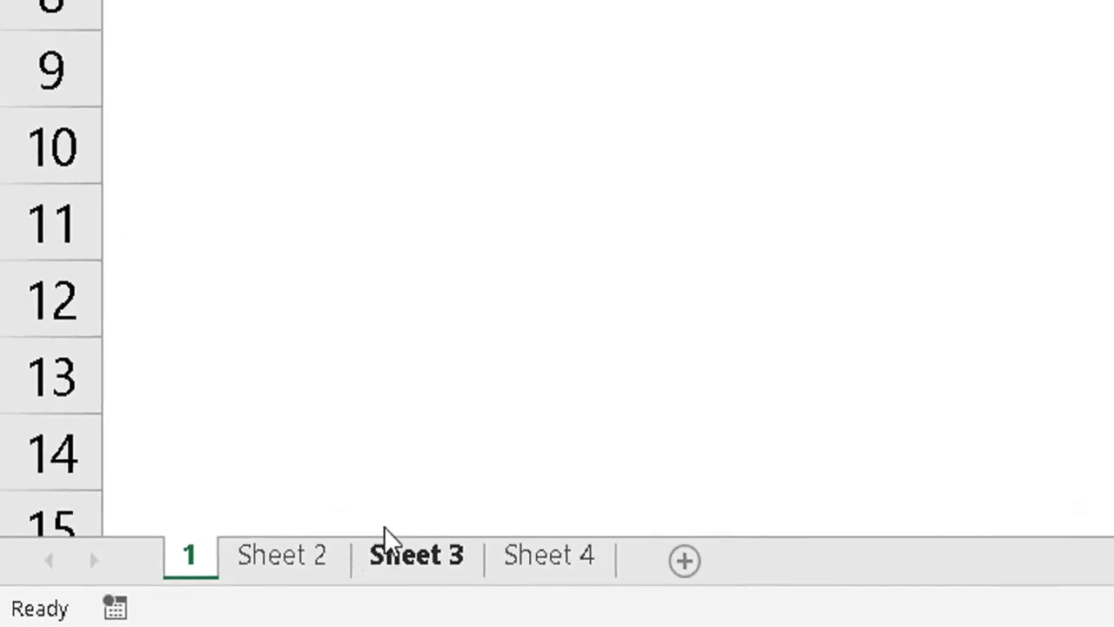
click(503, 133)
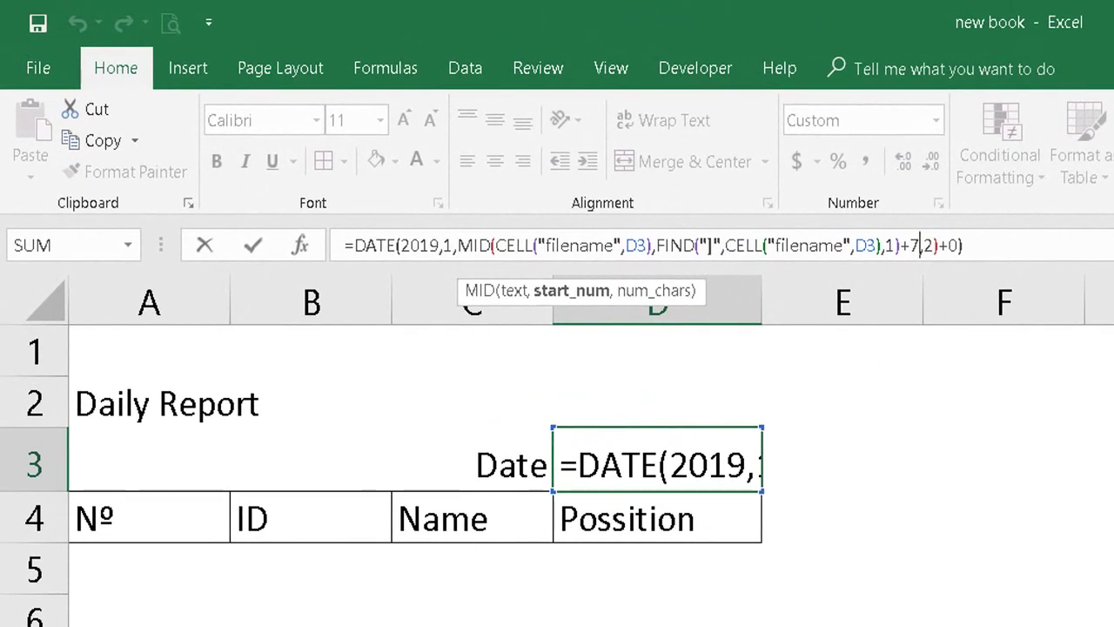
key(BackSpace)
text(1)
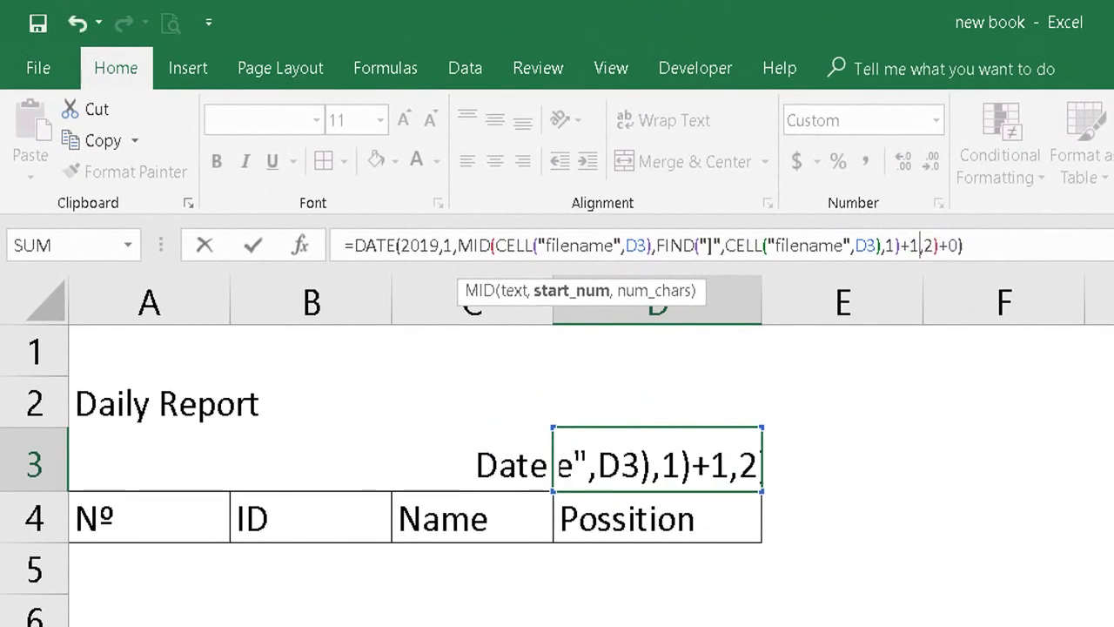
key(Return)
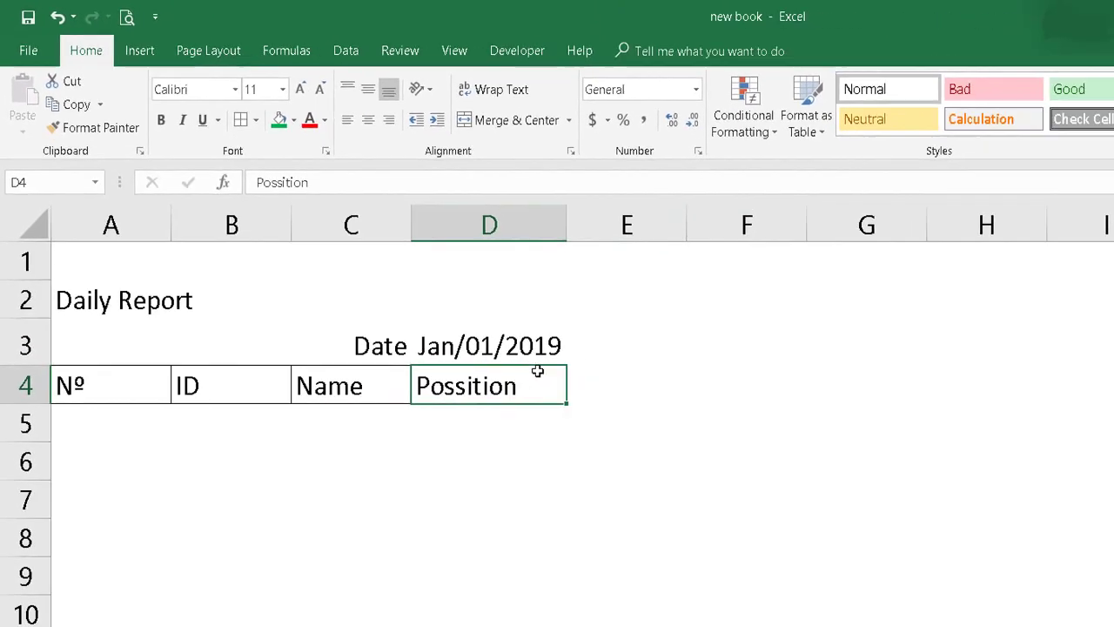
click(282, 374)
- Delete the grouped Sheets 2, 3 and 4
click(103, 601)
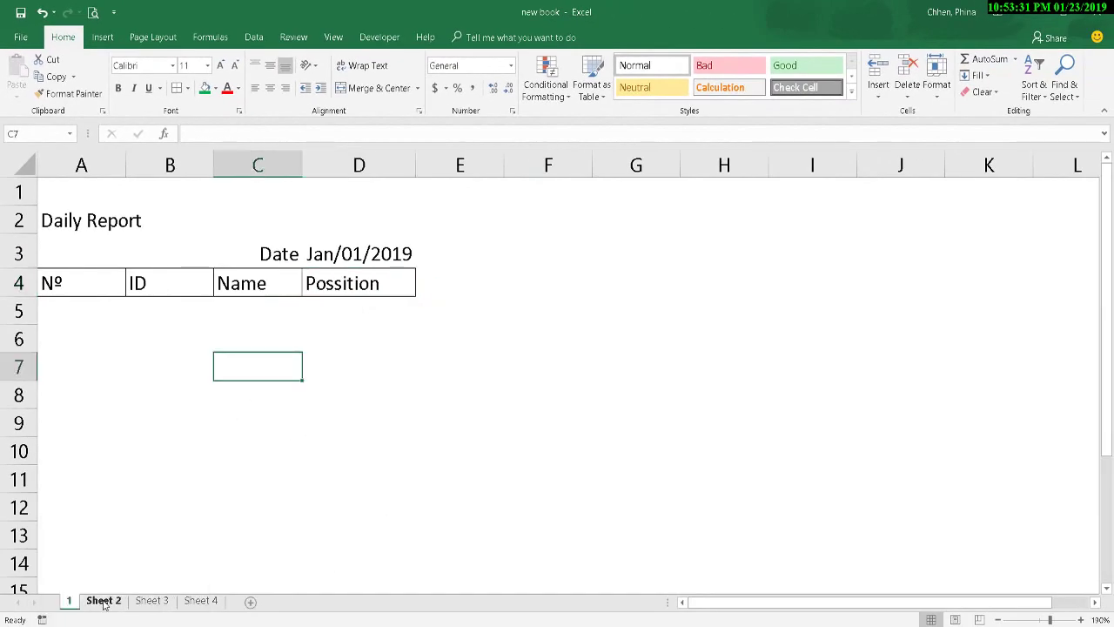
shift+click(202, 601)
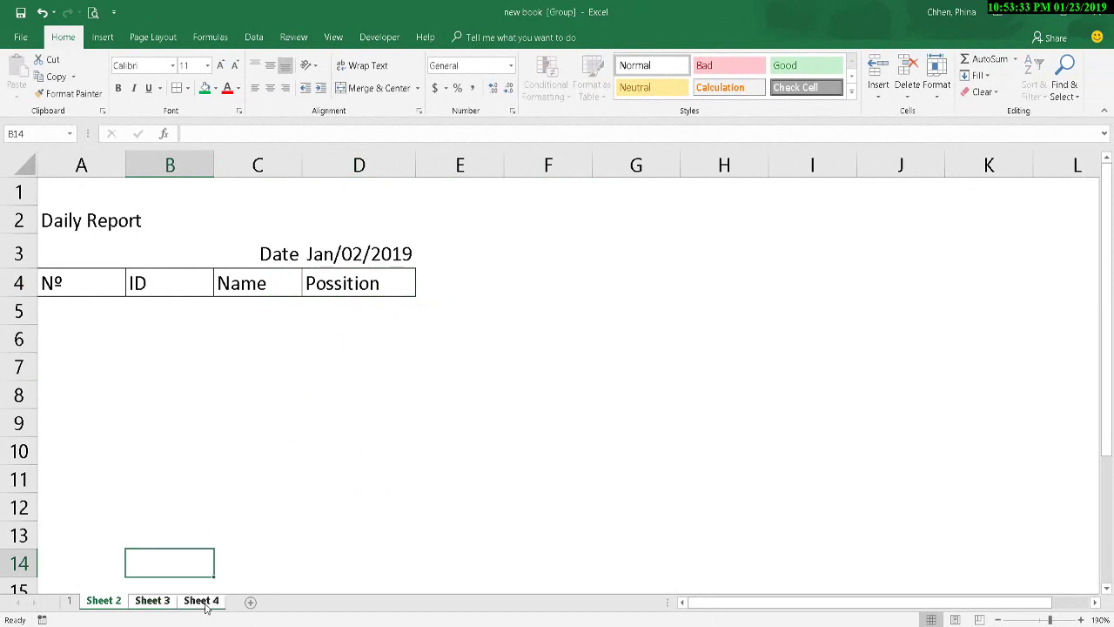
right_click(159, 602)
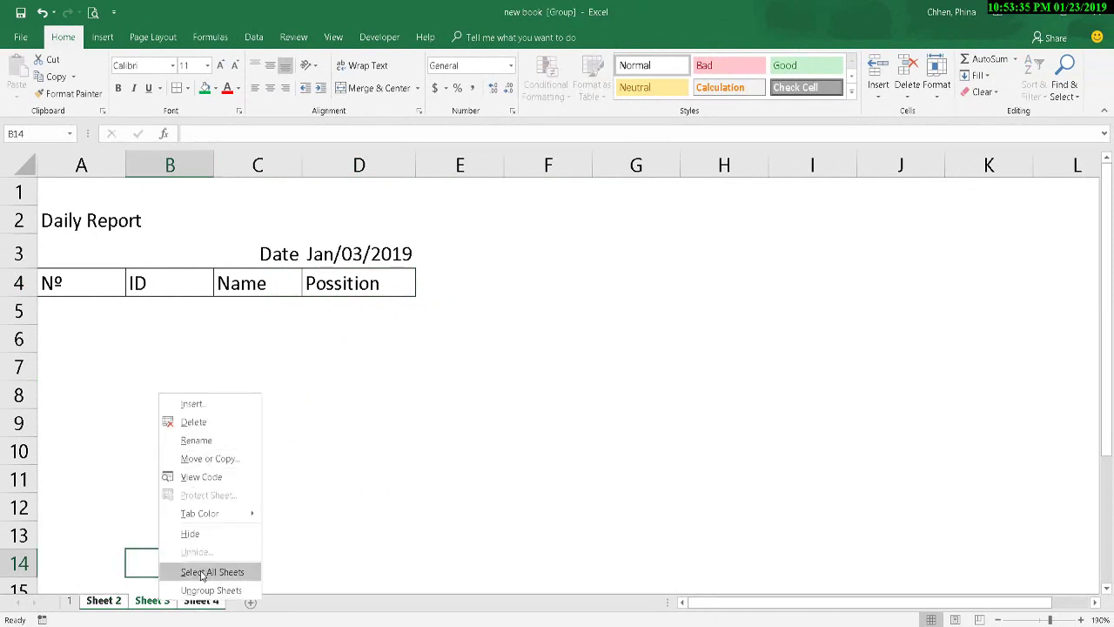
click(194, 421)
click(531, 366)
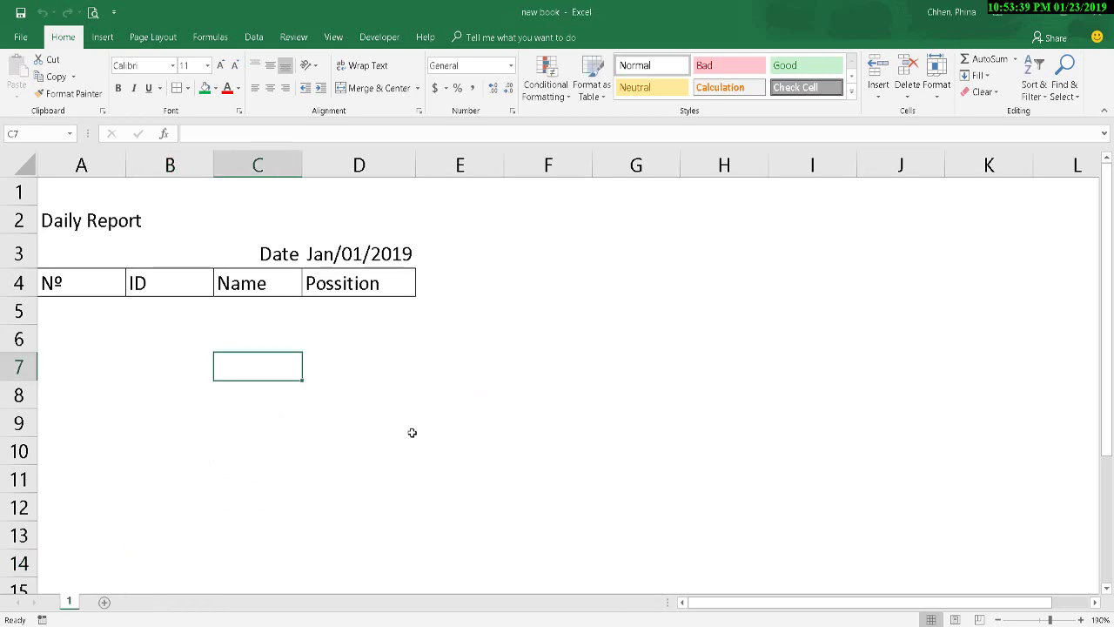
click(411, 432)
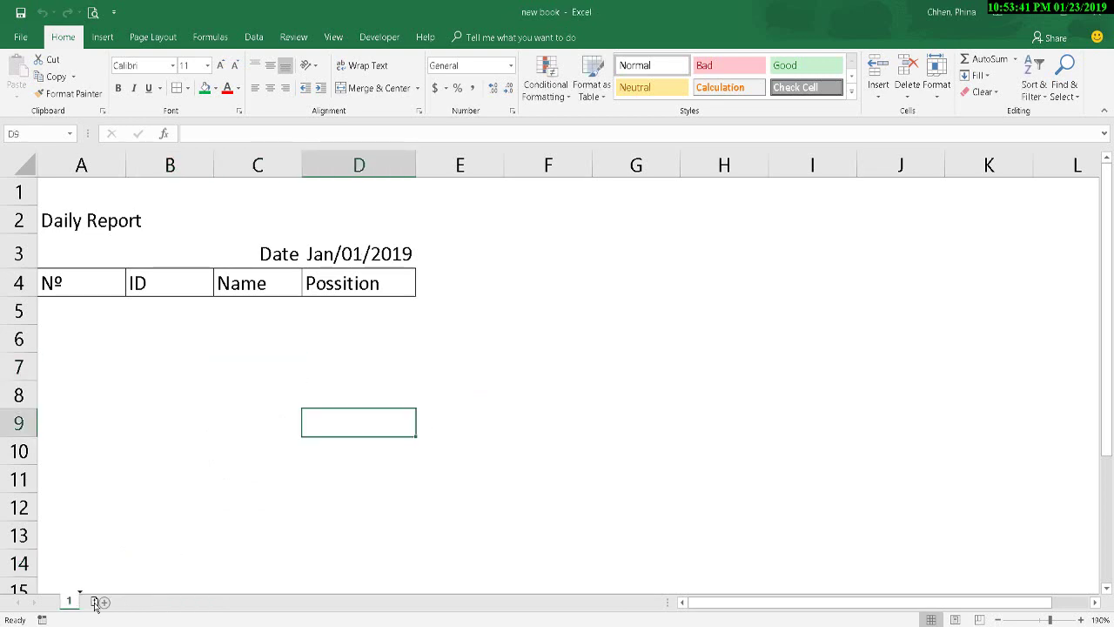
- Ctrl-drag sheet 1 to copy it and name the copy 2, showing Jan/02/2019
drag(73, 604, 106, 603)
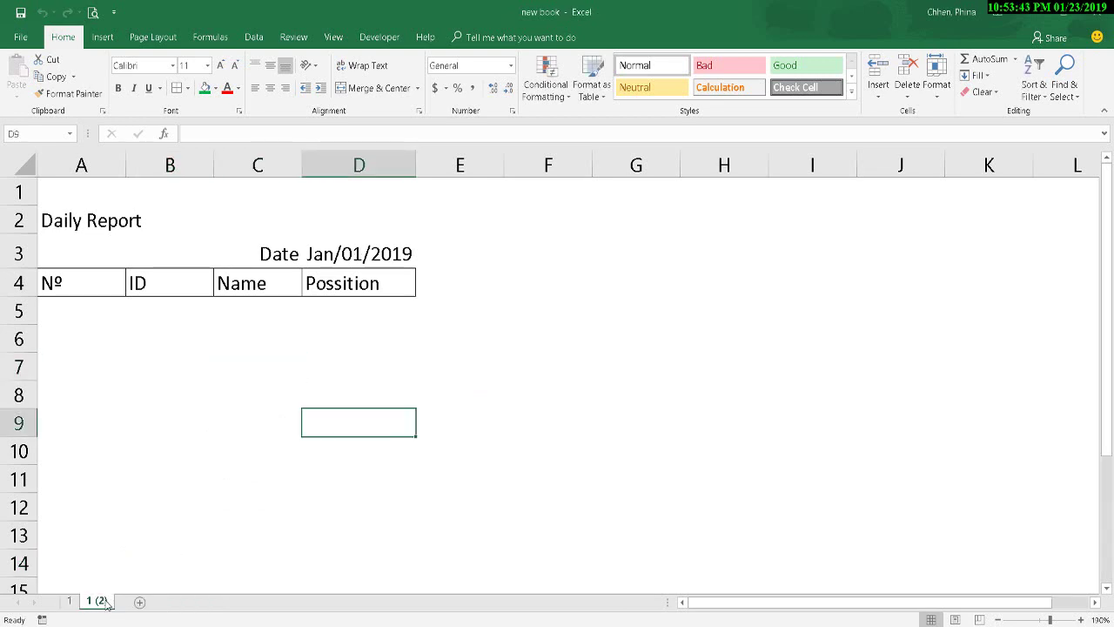
double_click(100, 601)
text(2)
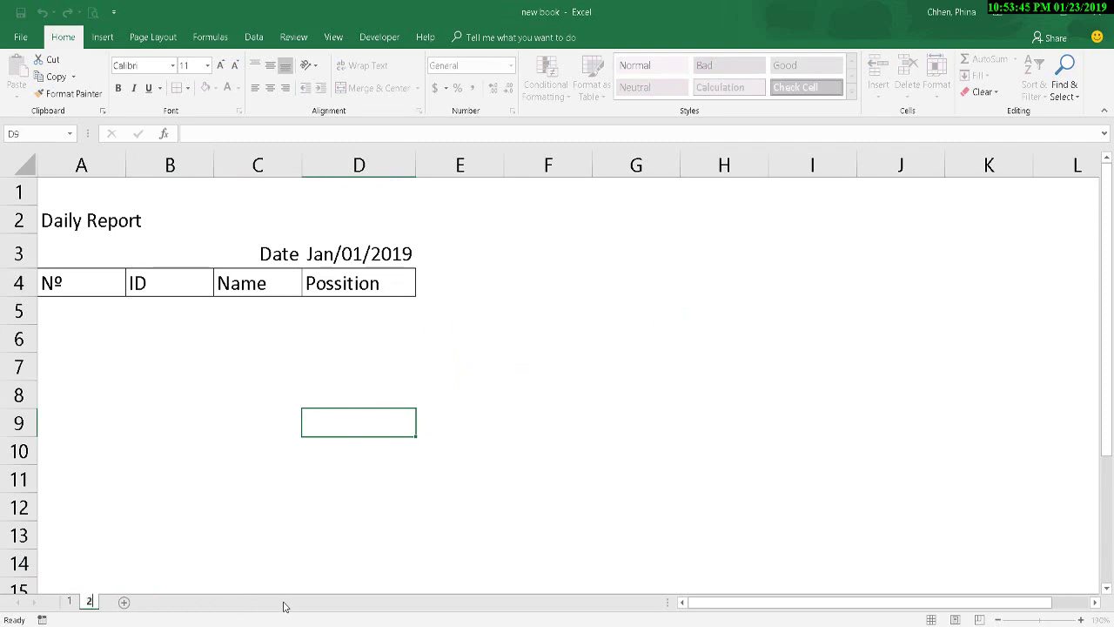
key(Return)
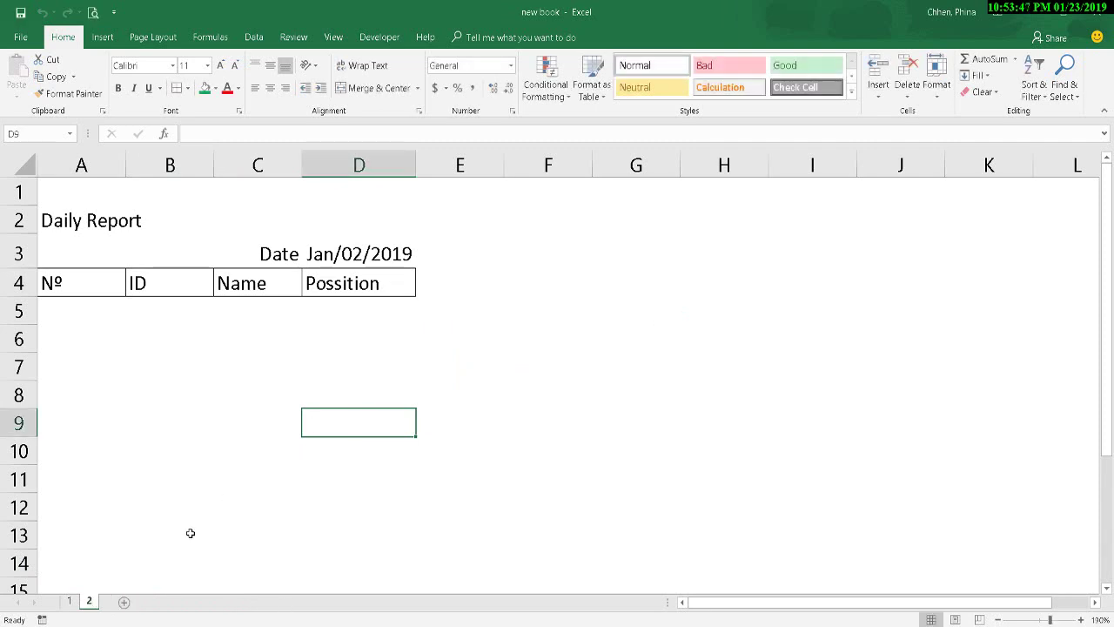
- Ctrl-drag to add copies of sheet 2, named 2 (2) through 2 (6)
drag(90, 601, 233, 602)
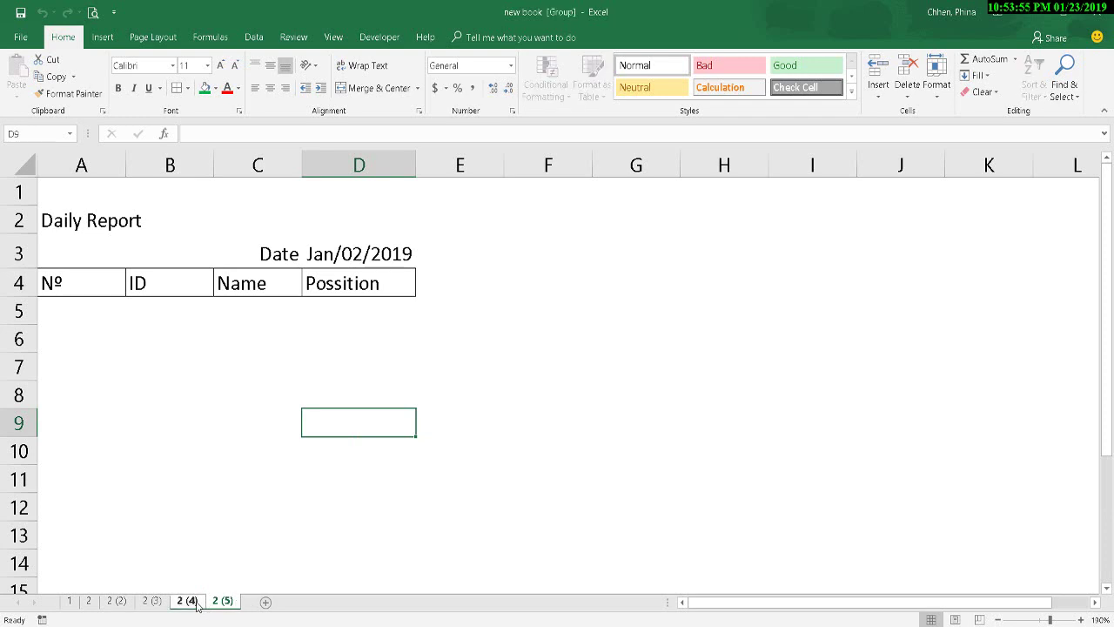
click(198, 604)
click(226, 602)
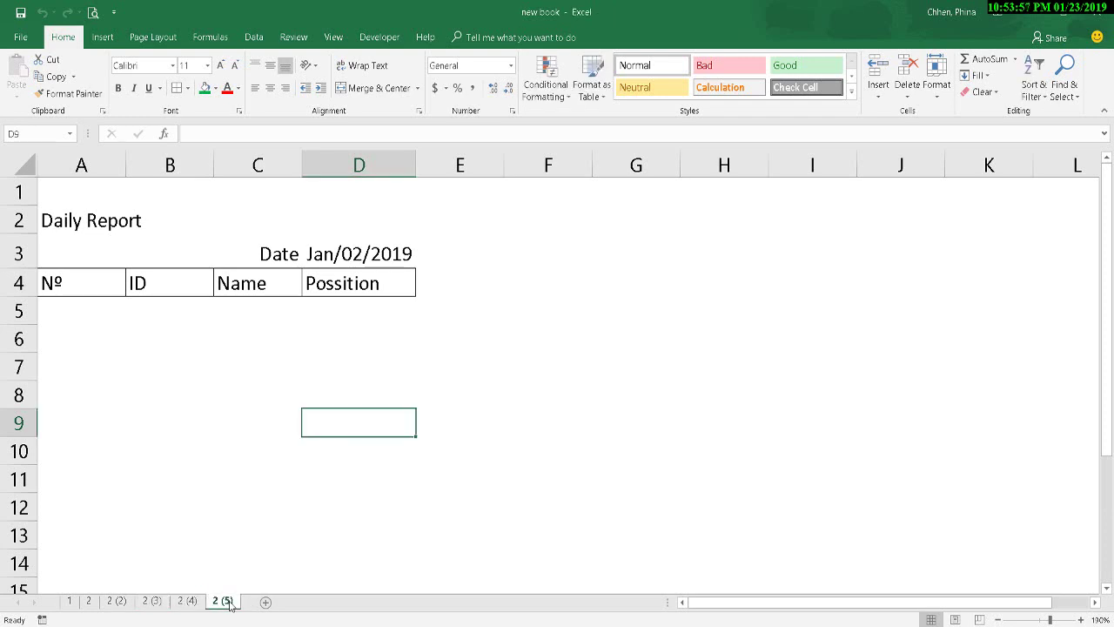
drag(229, 604, 299, 608)
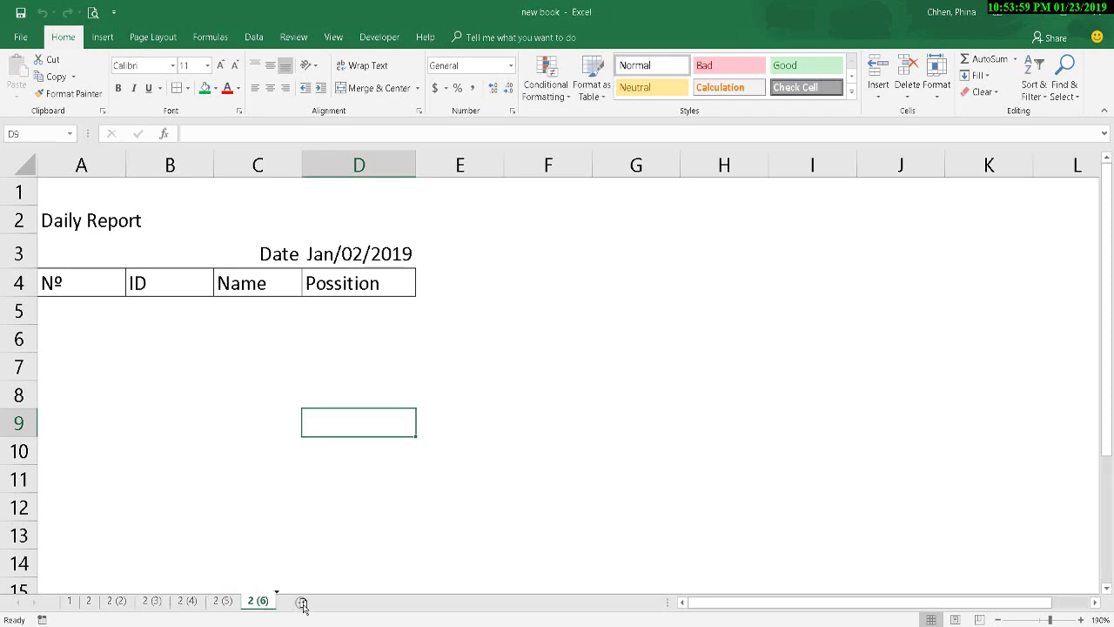
- Rename the copies 2 (2) through 2 (5) to 3, 4, 5 and 6
shift+click(117, 600)
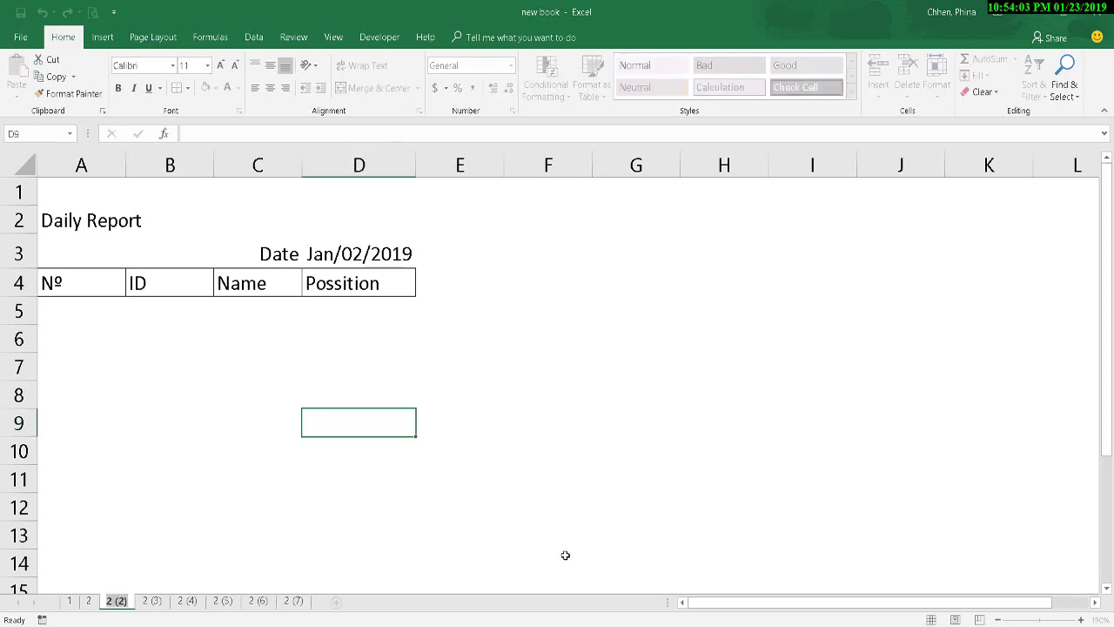
text(3)
key(Return)
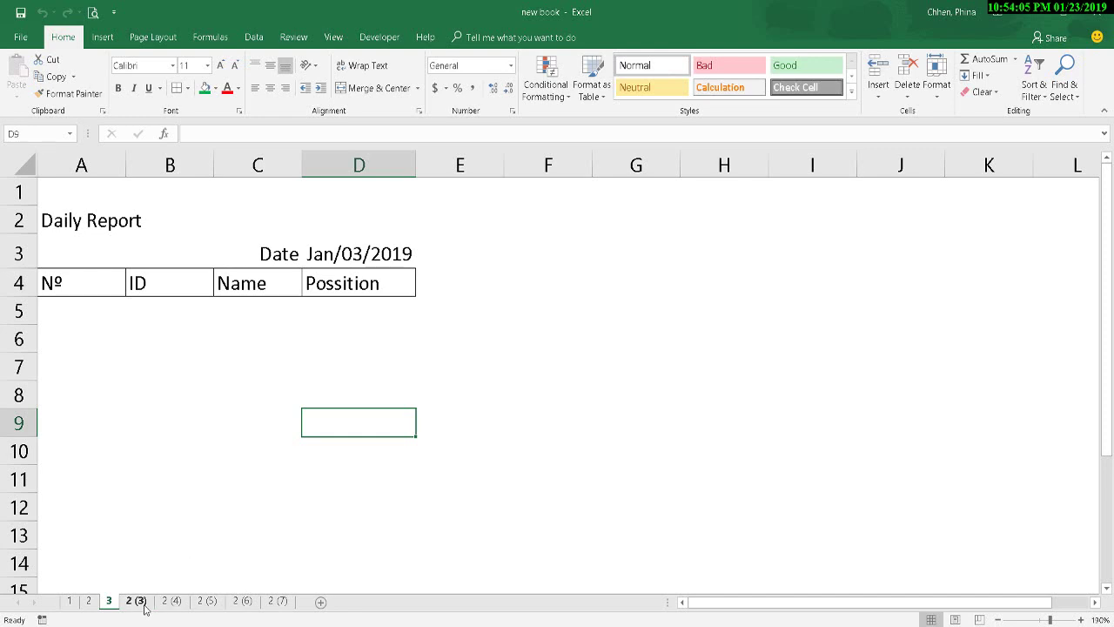
double_click(139, 600)
text(4)
key(Return)
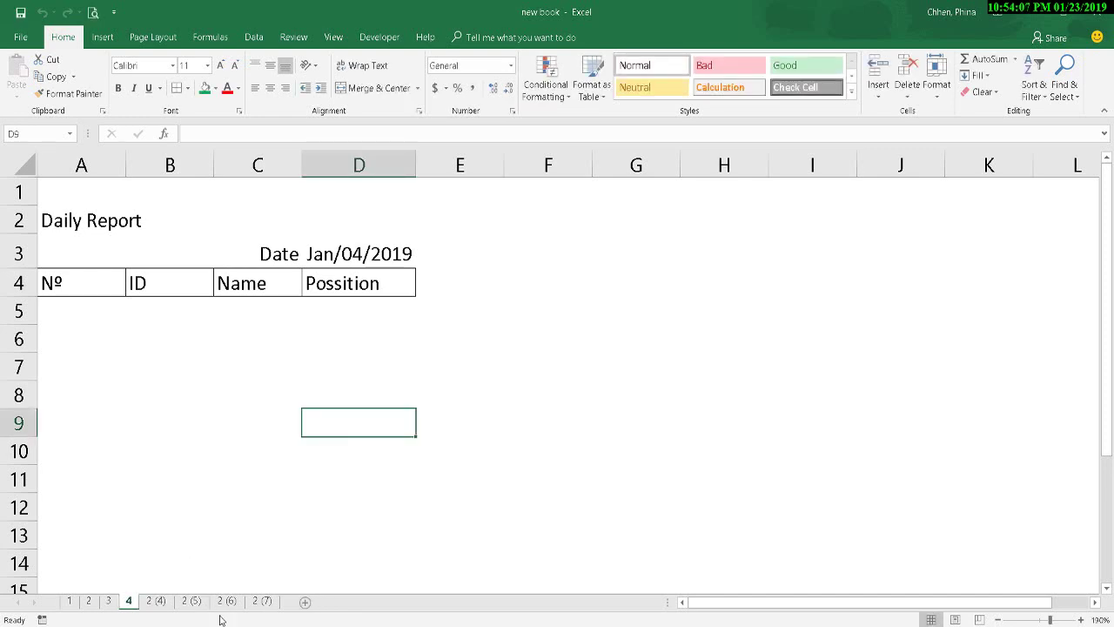
double_click(156, 600)
text(5)
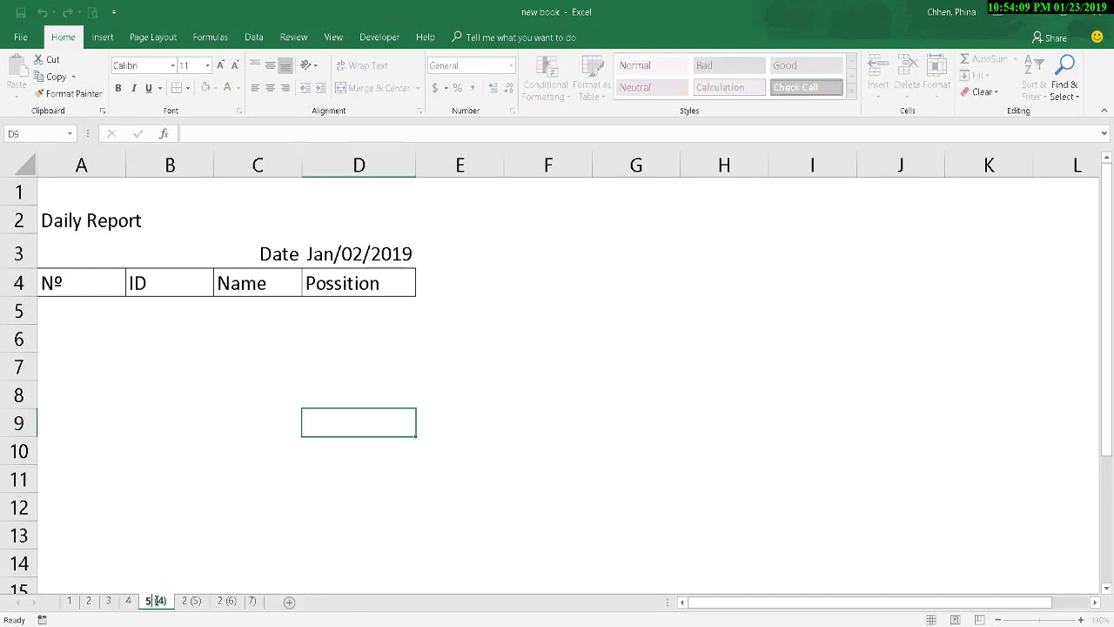
key(Return)
double_click(177, 600)
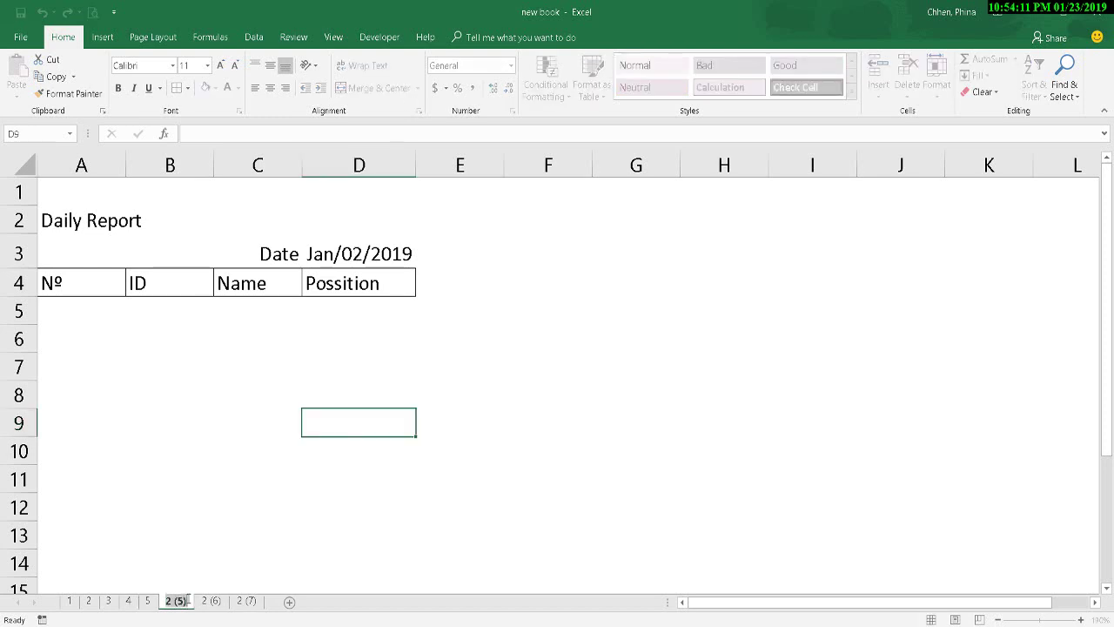
text(6)
key(Return)
- Name the last two copies 7 and 8, dismissing an invalid-name warning along the way
click(188, 601)
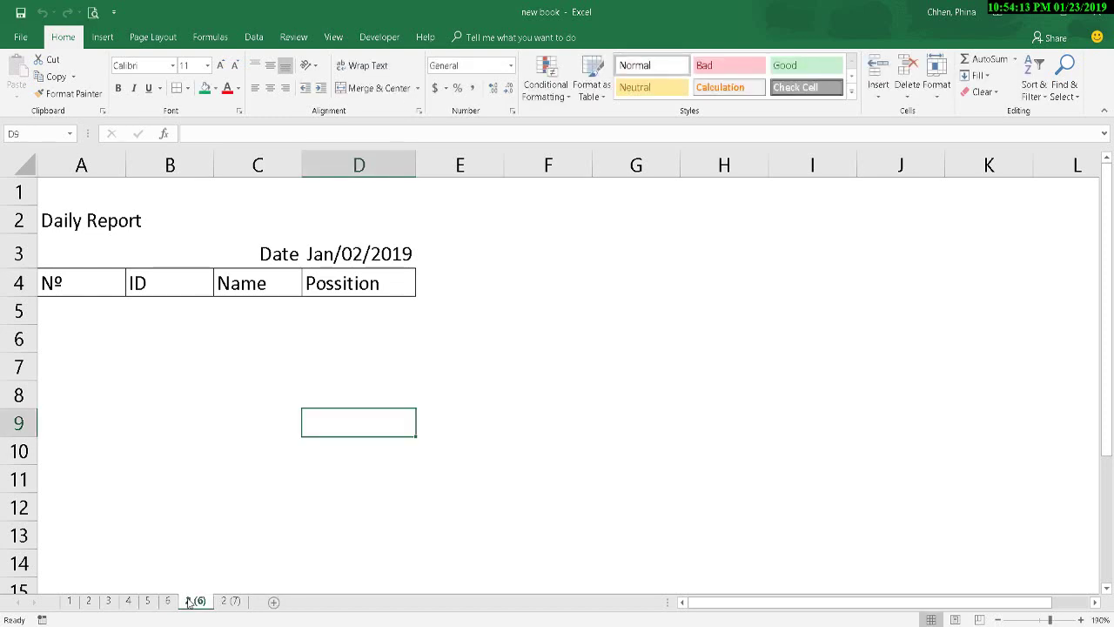
text(7)
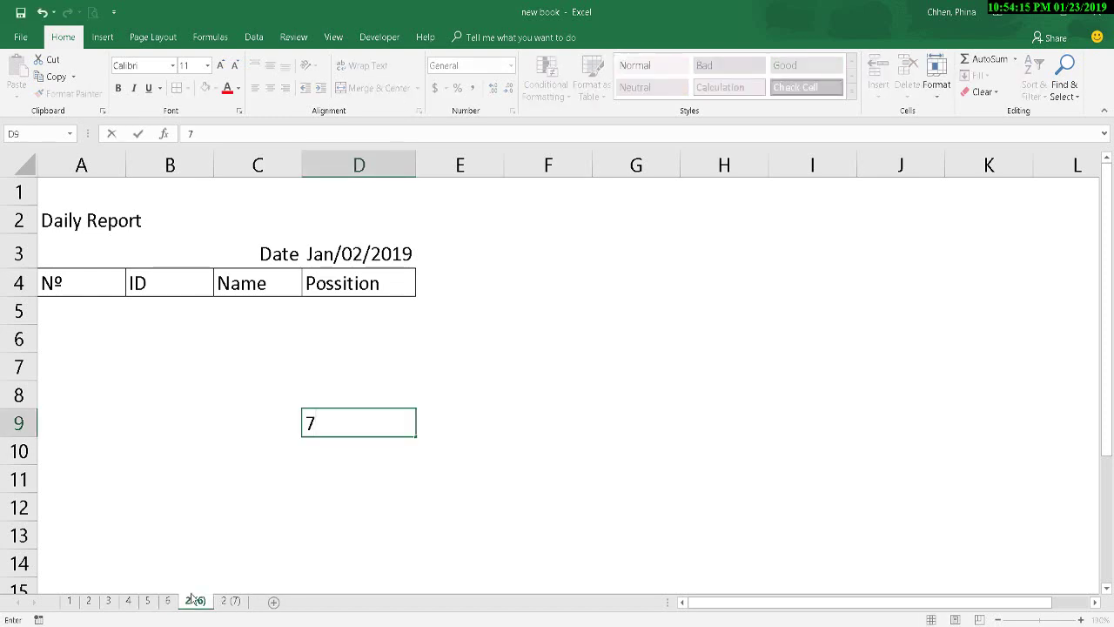
drag(367, 557, 369, 538)
click(368, 432)
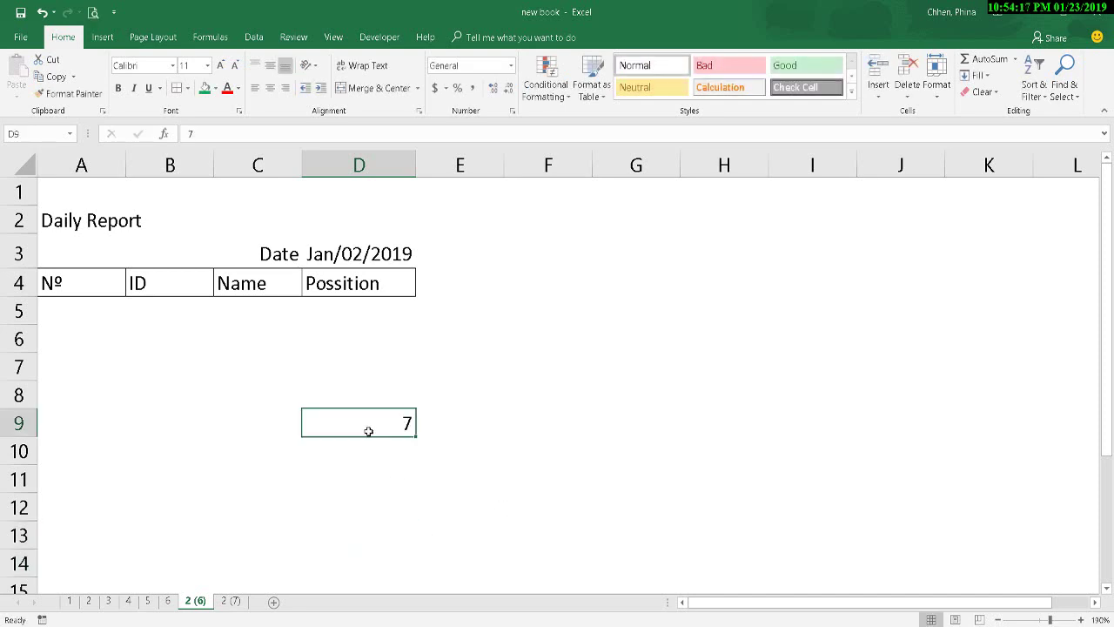
double_click(198, 600)
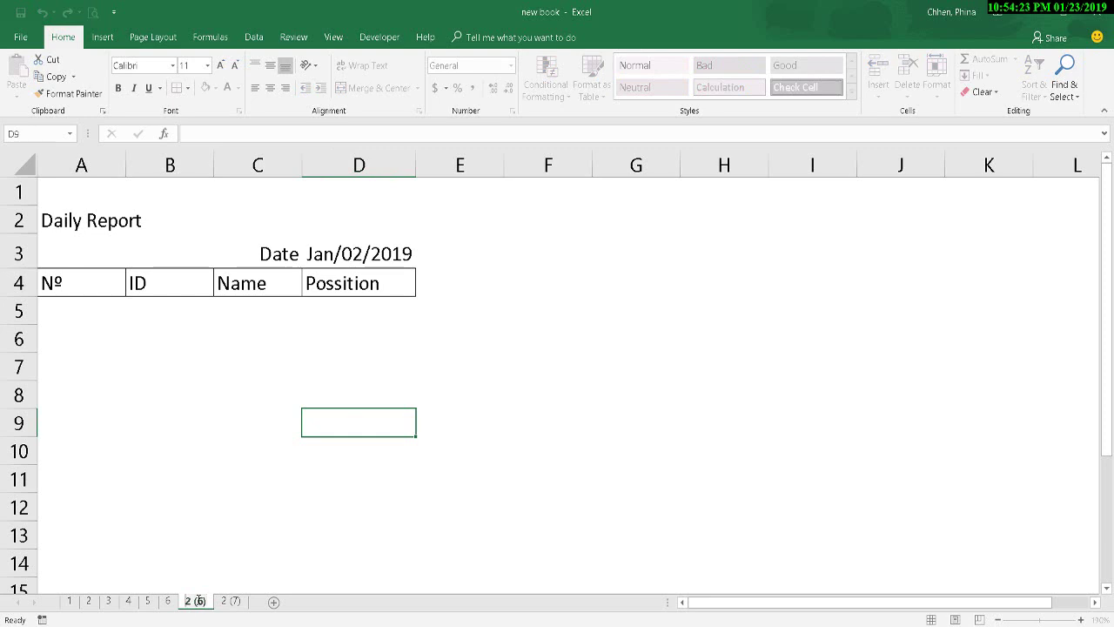
double_click(199, 600)
key(BackSpace)
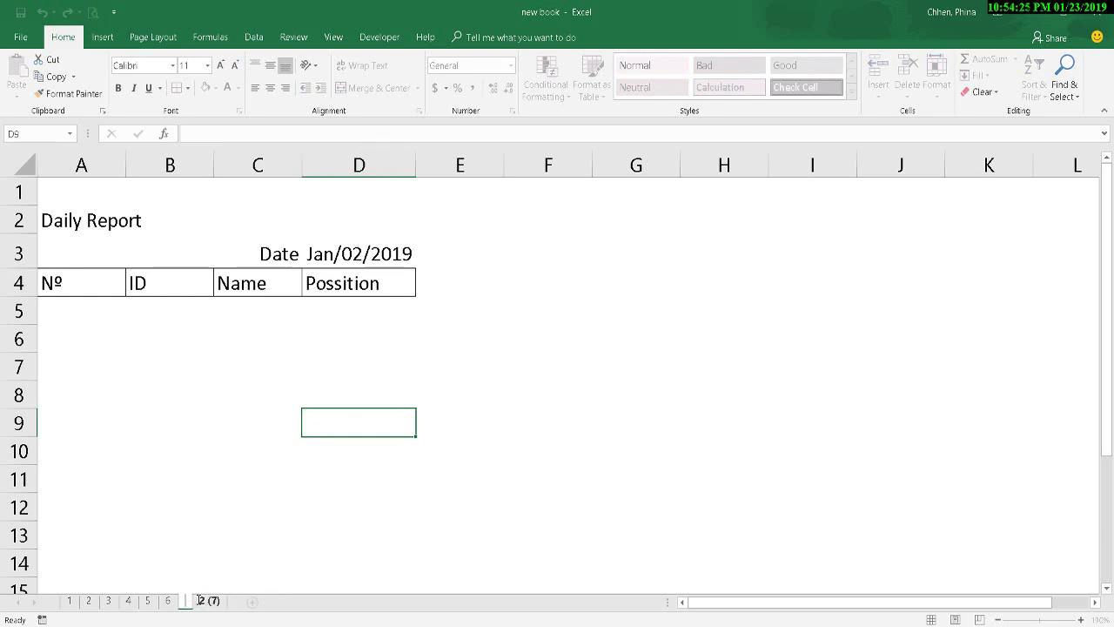
key(Return)
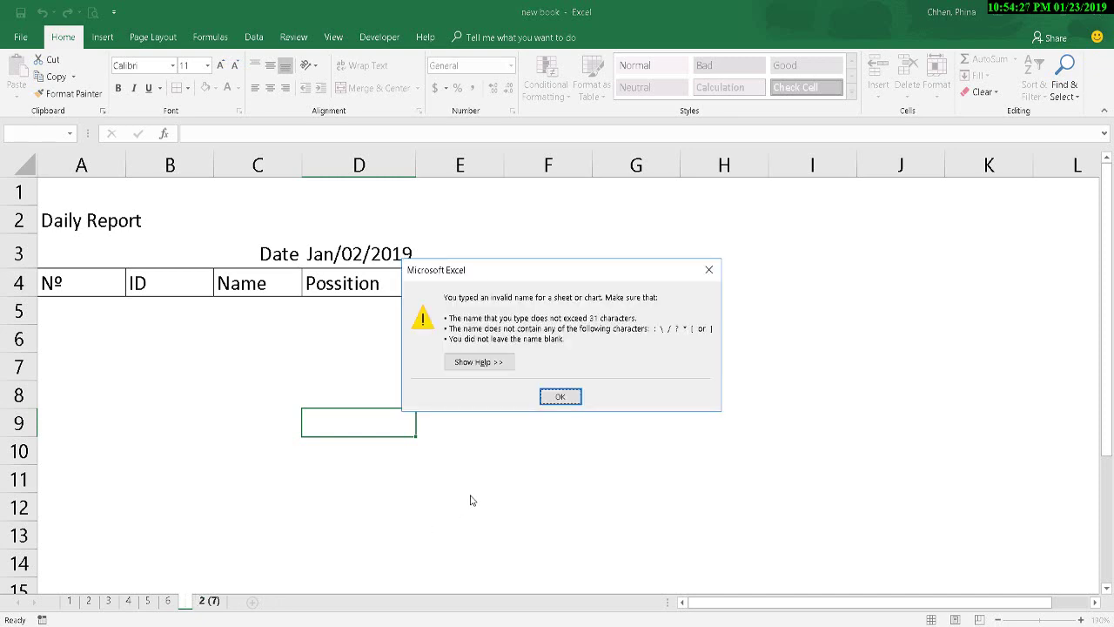
click(571, 396)
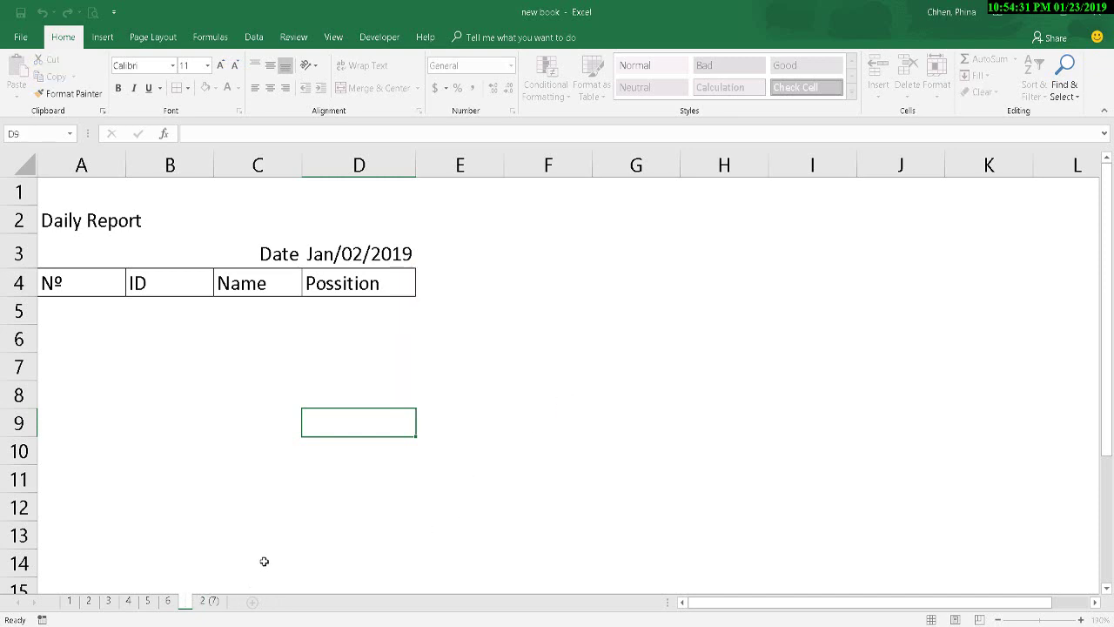
text(7)
key(Return)
double_click(216, 601)
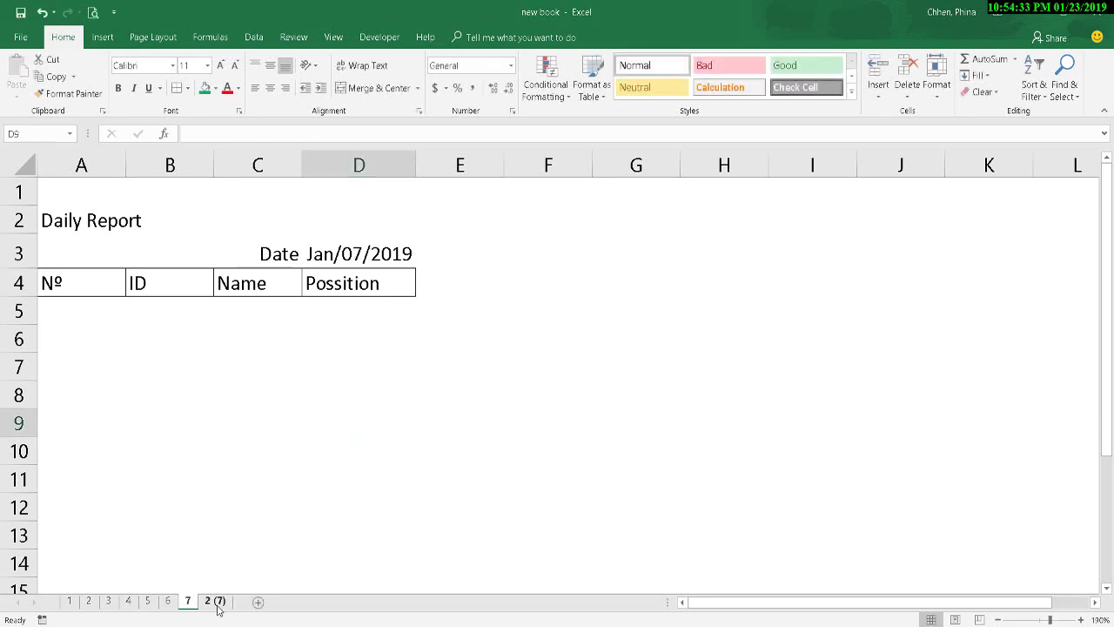
text(8)
key(Return)
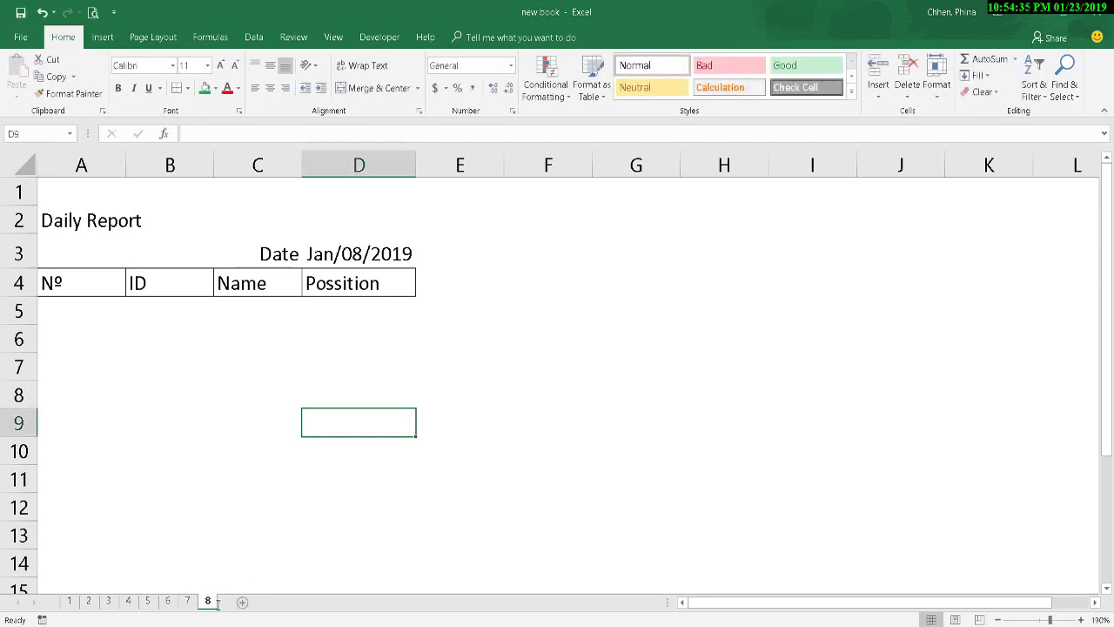
- Delete the D3 date formula on sheet 8 and on sheet 7
click(168, 600)
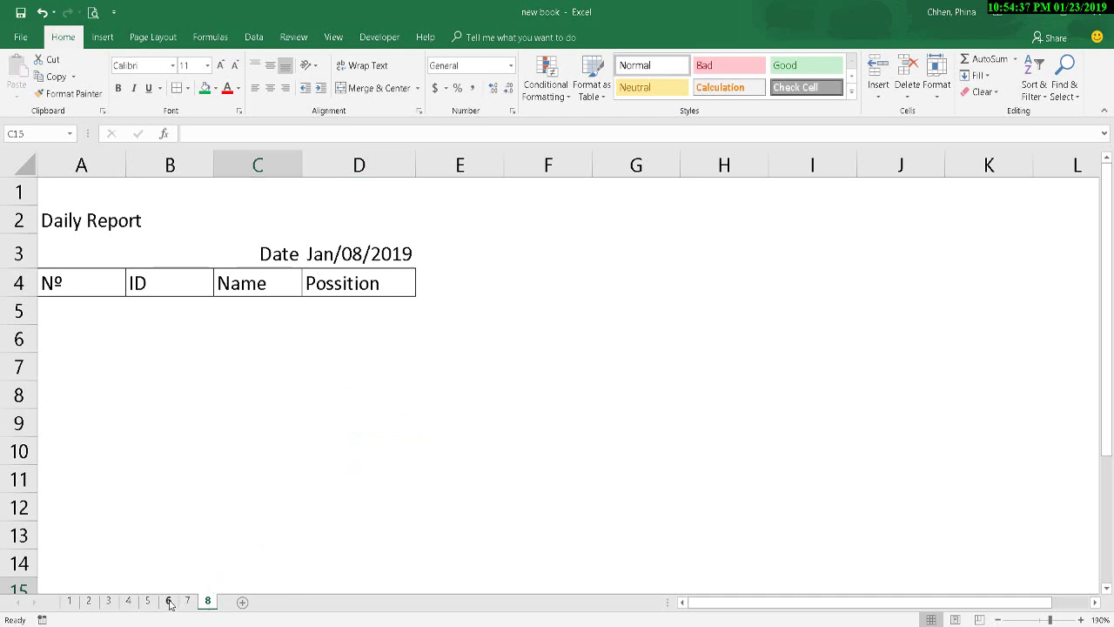
click(207, 600)
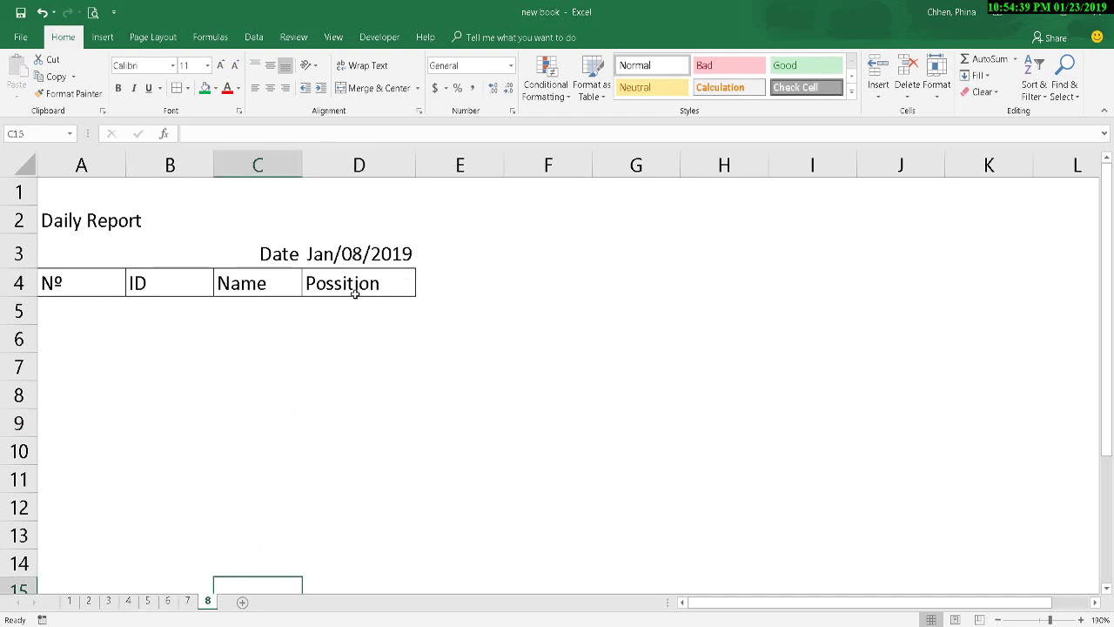
click(352, 253)
key(Delete)
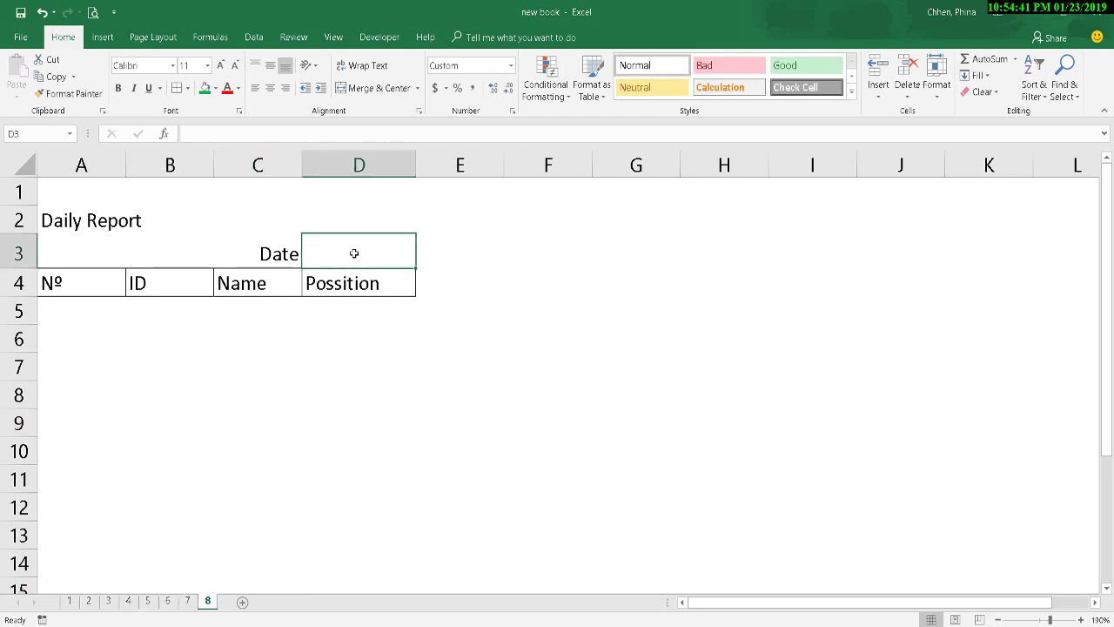
ctrl+click(189, 601)
click(188, 601)
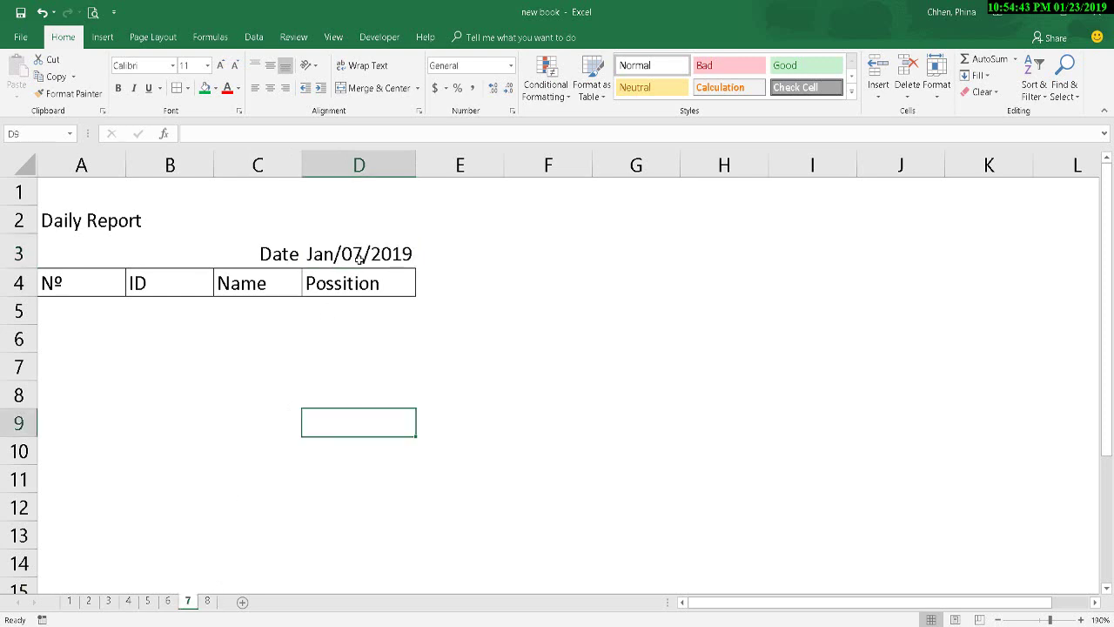
click(363, 253)
key(Delete)
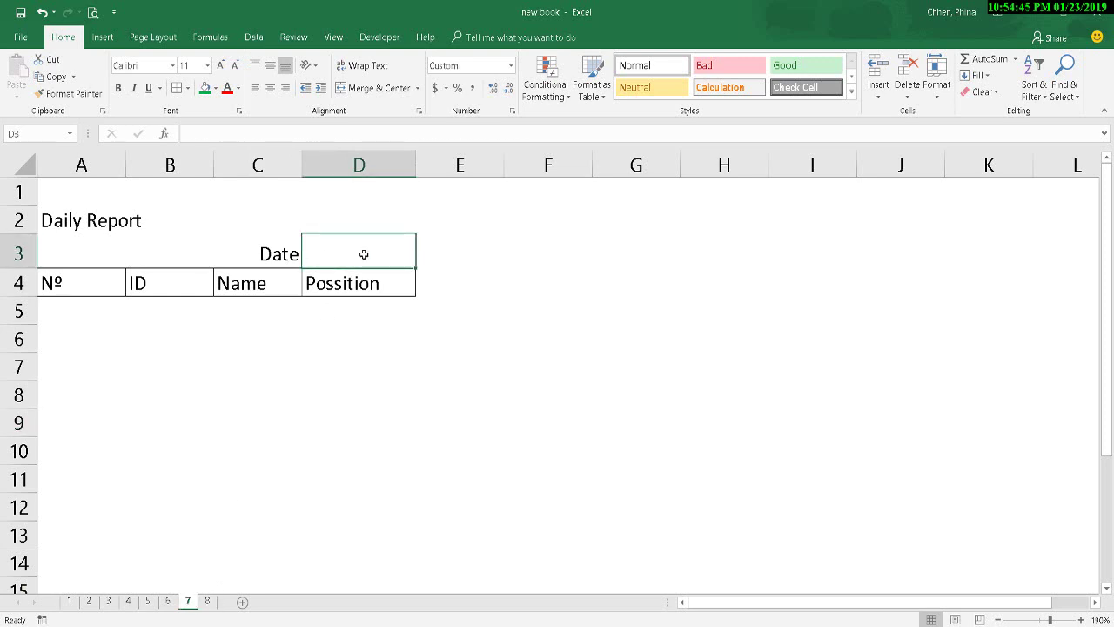
- Delete the D3 date formula on sheet 6
mouse_move(126, 625)
click(362, 415)
click(168, 600)
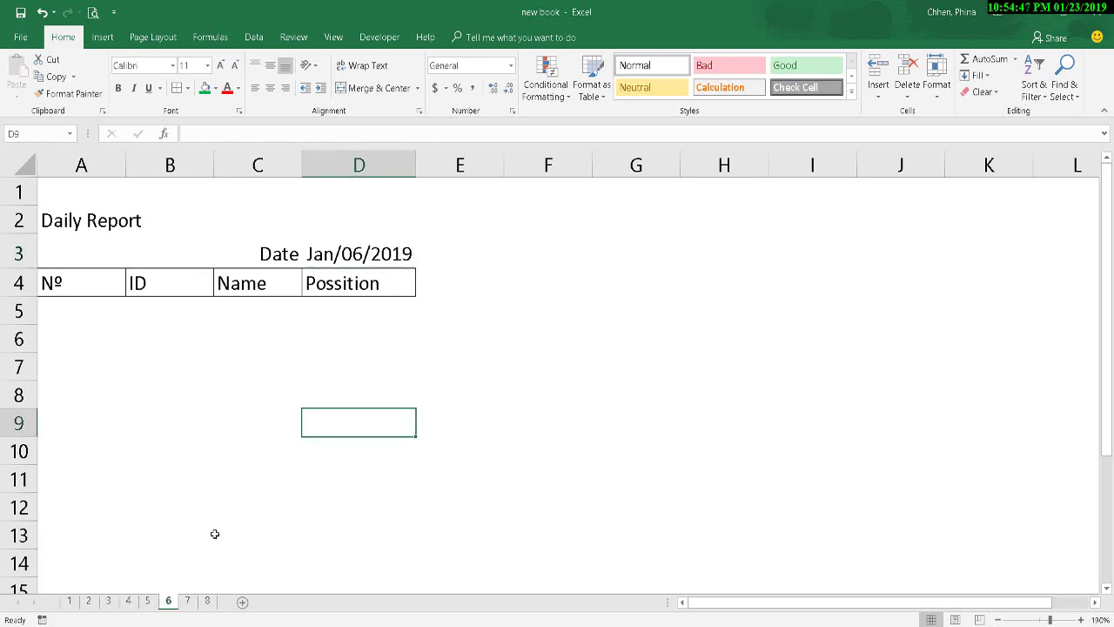
click(367, 257)
key(Delete)
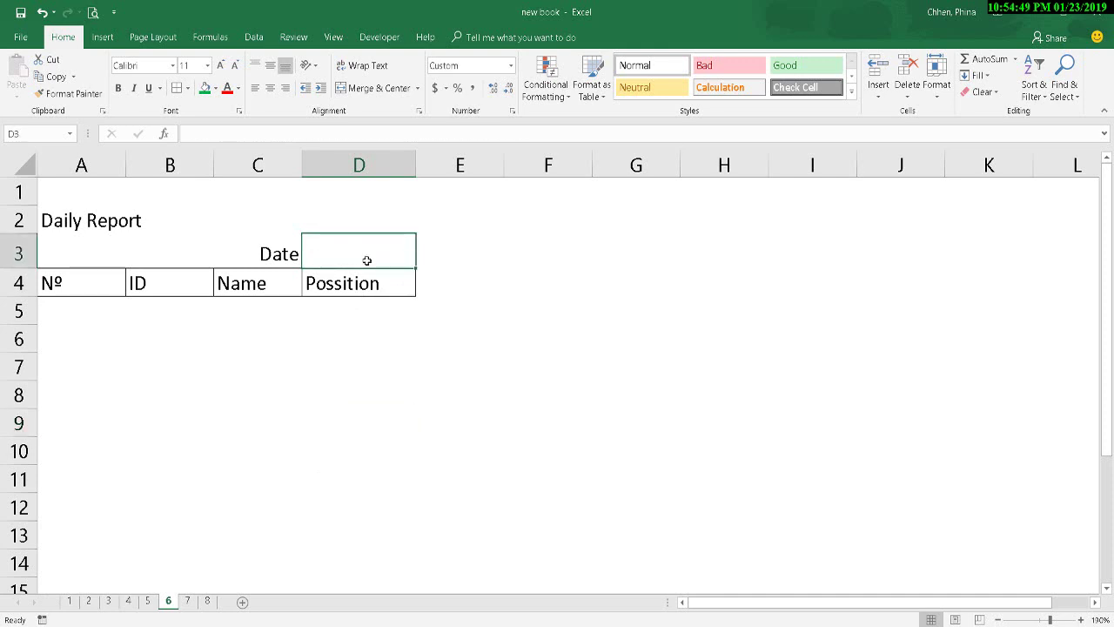
- Group sheets 2 to 5 and delete their D3 date formulas at once
click(148, 601)
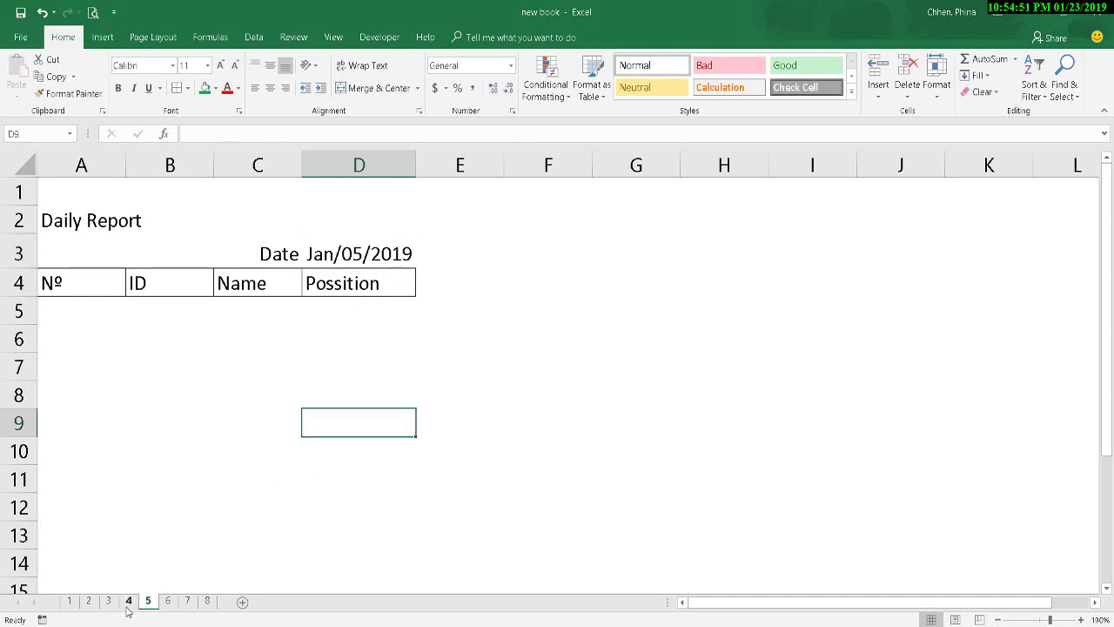
shift+click(89, 601)
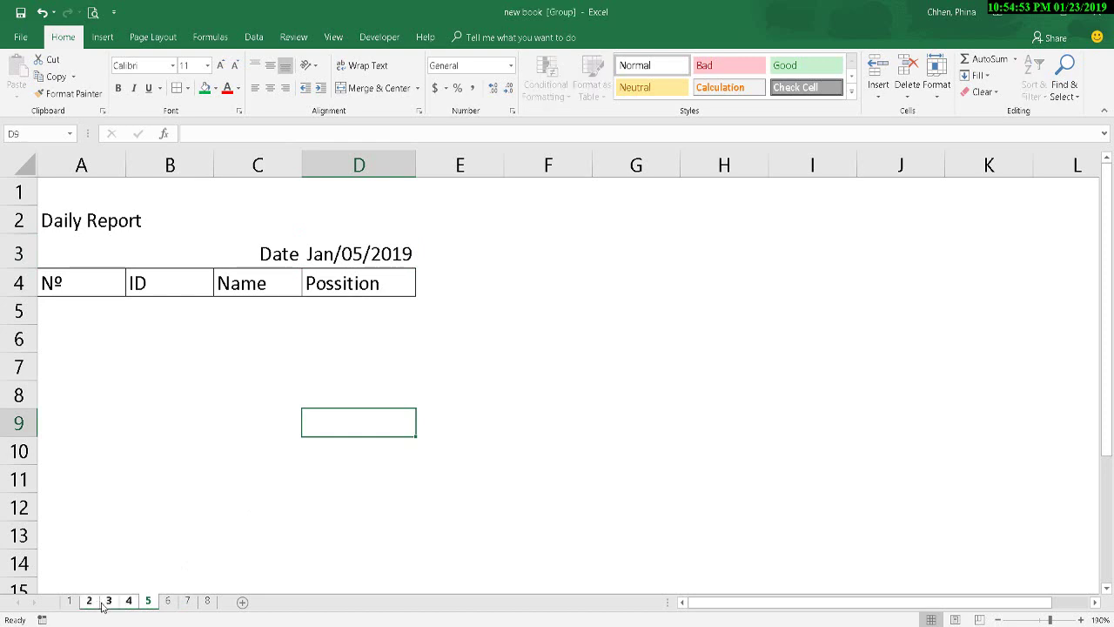
click(357, 252)
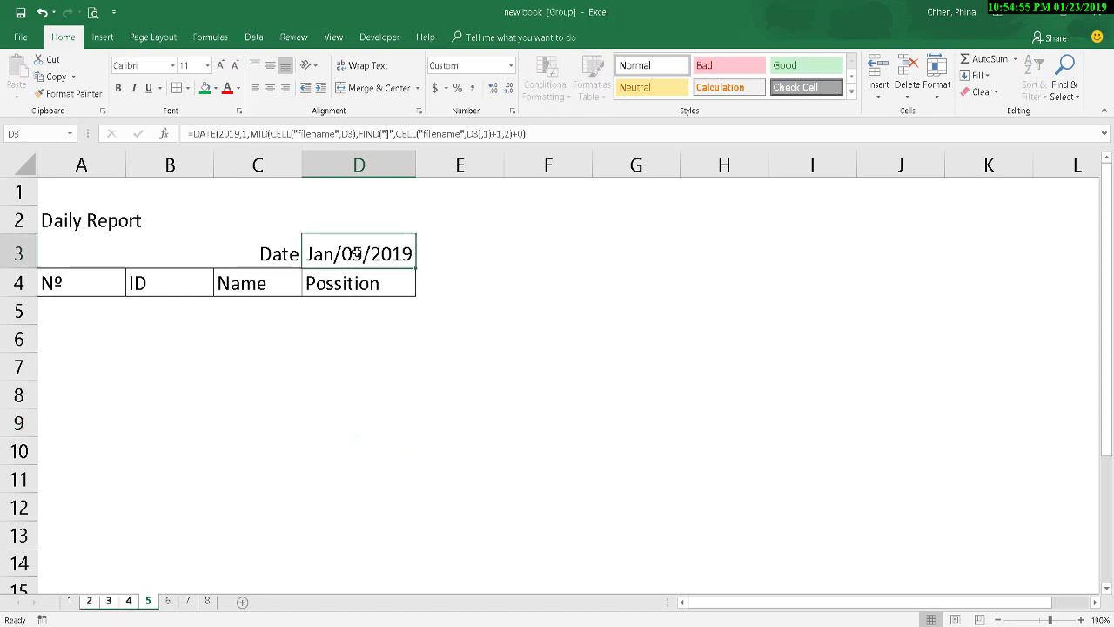
key(Delete)
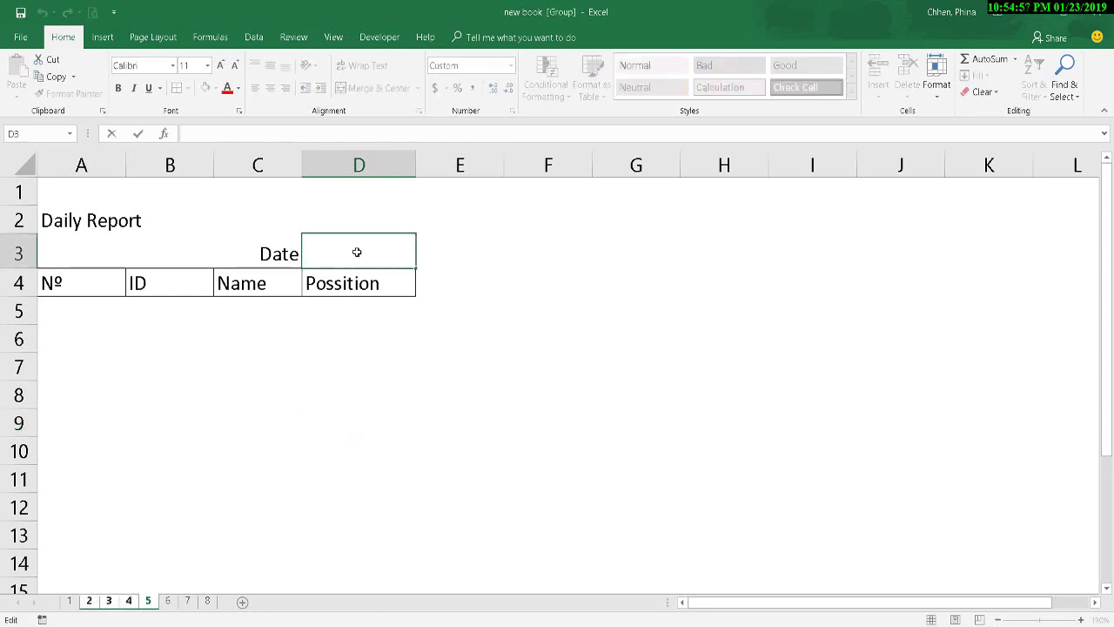
key(Return)
click(261, 529)
- Ungroup the sheets, confirm D3 is empty on sheets 2–8, and return to sheet 1
click(169, 601)
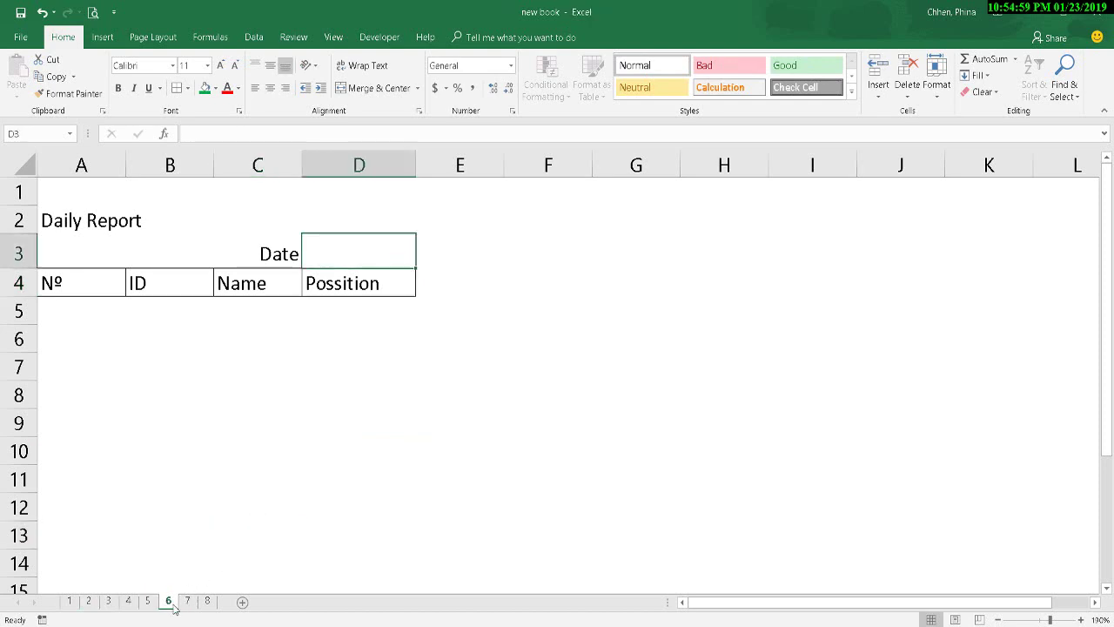
click(127, 601)
click(108, 601)
click(89, 600)
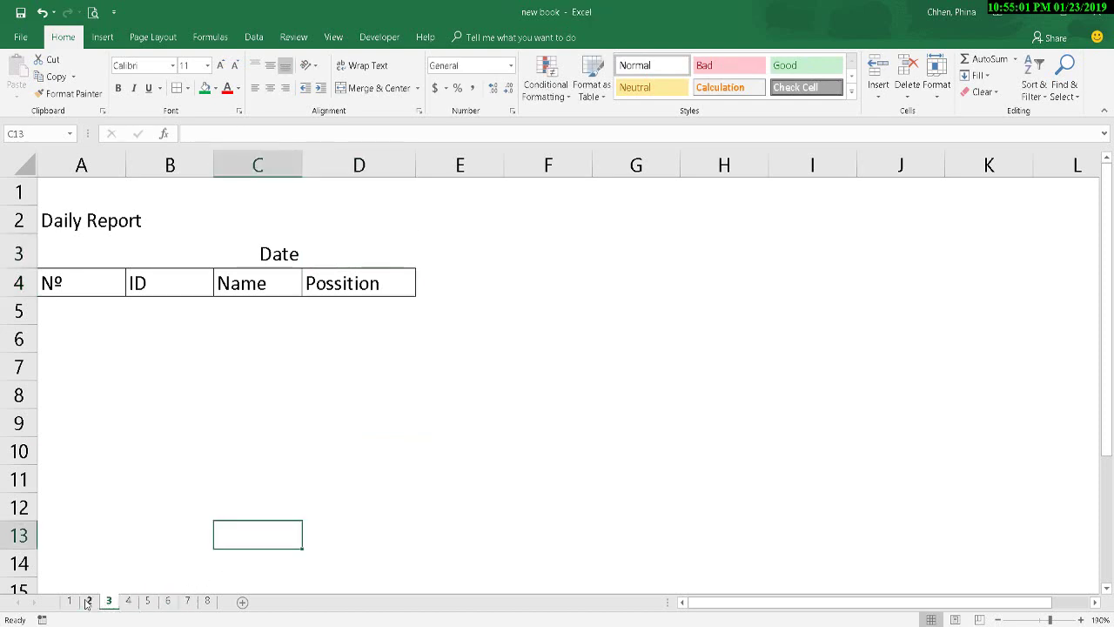
click(108, 601)
click(127, 600)
click(147, 601)
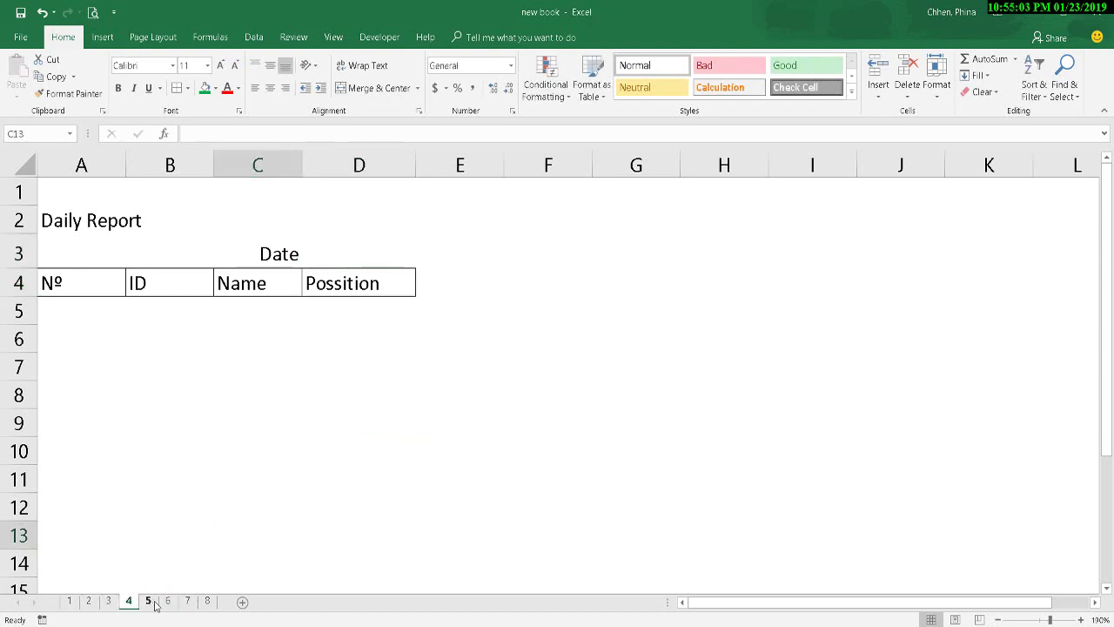
click(167, 600)
click(187, 601)
click(208, 601)
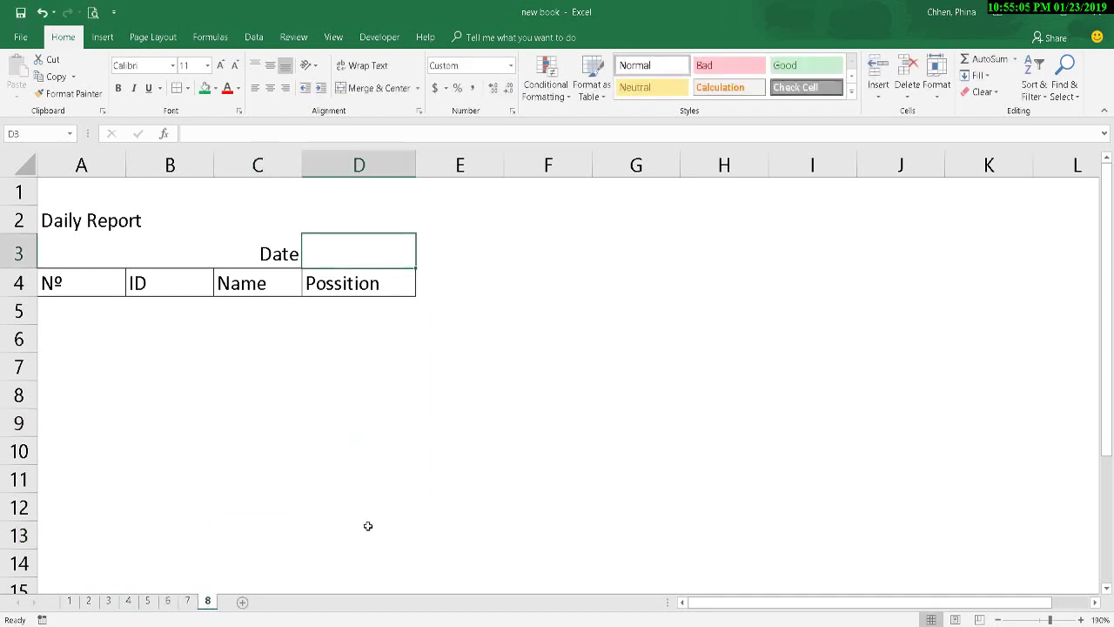
click(449, 459)
click(77, 601)
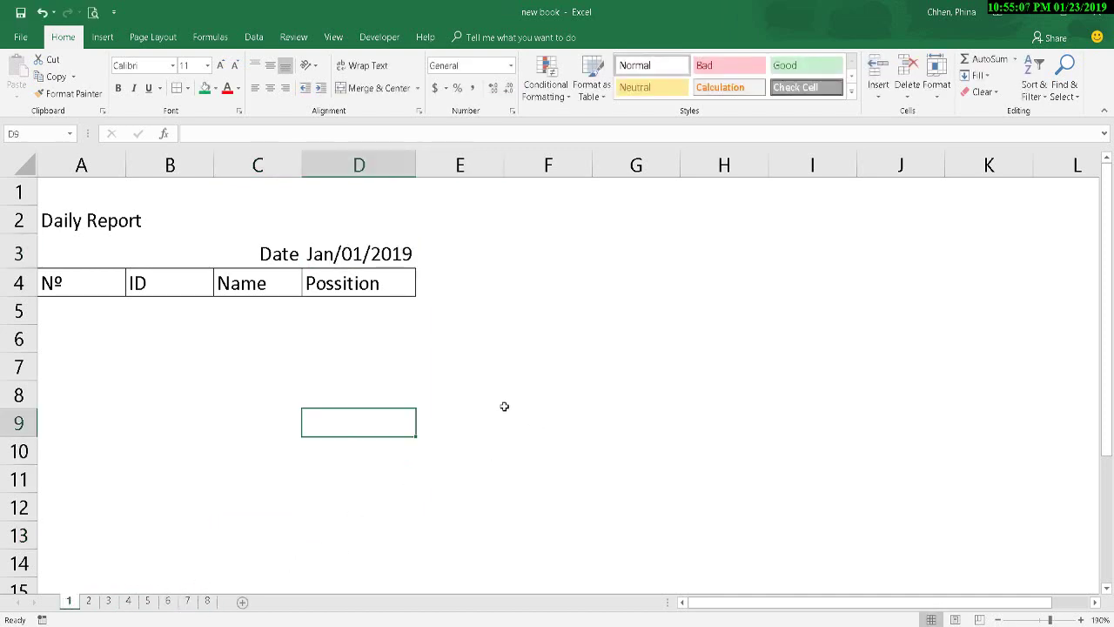
click(585, 510)
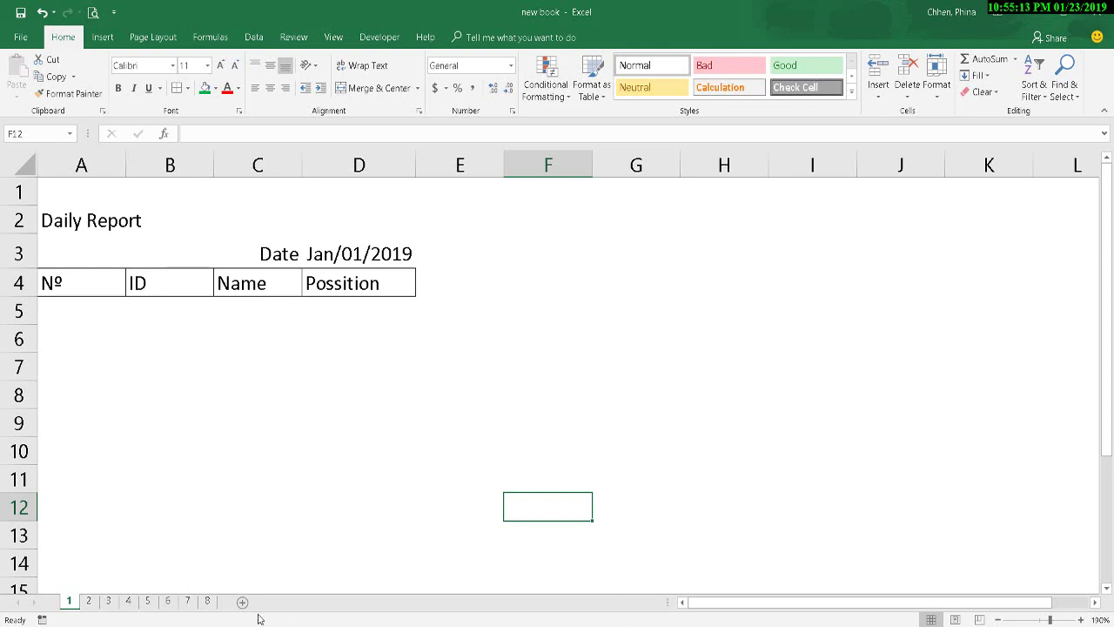
- Copy the date formula from D3 on sheet 1
click(532, 479)
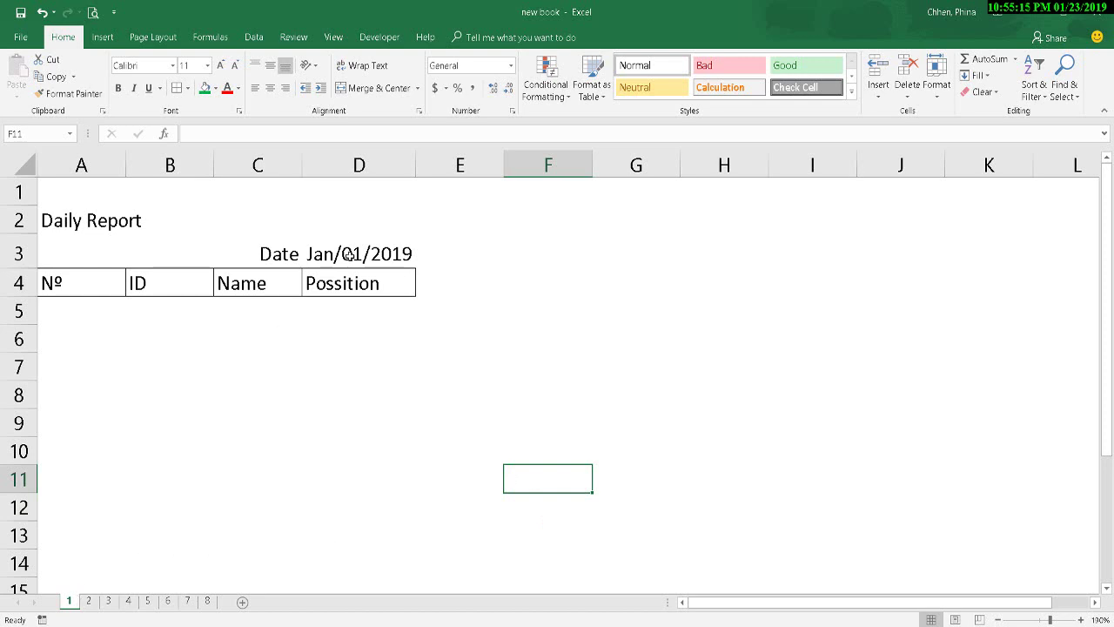
click(460, 393)
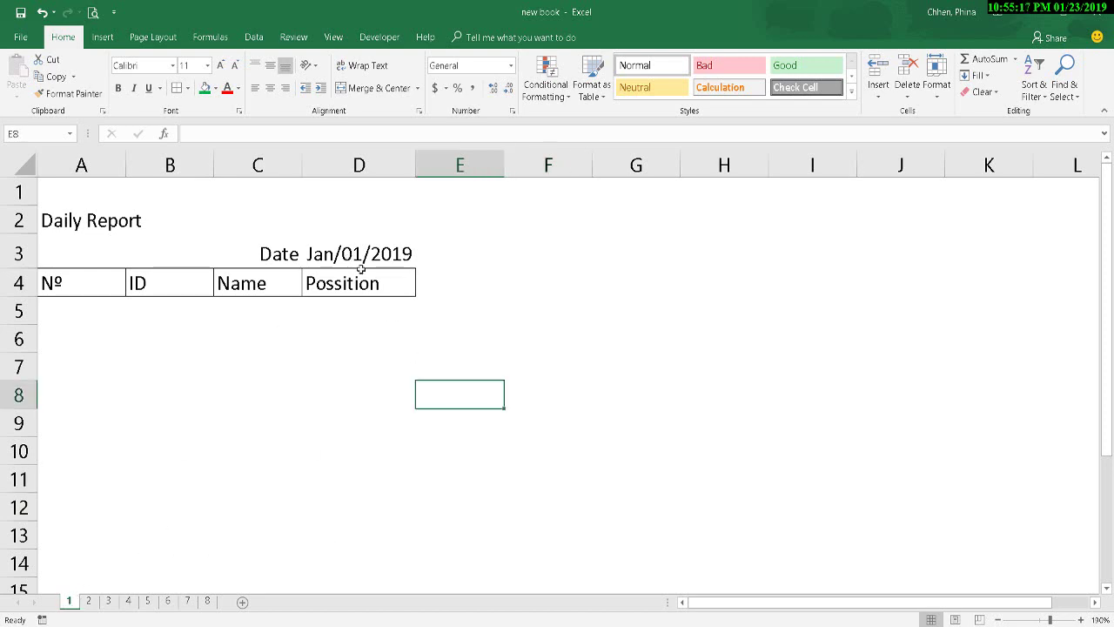
click(357, 255)
right_click(357, 254)
click(386, 280)
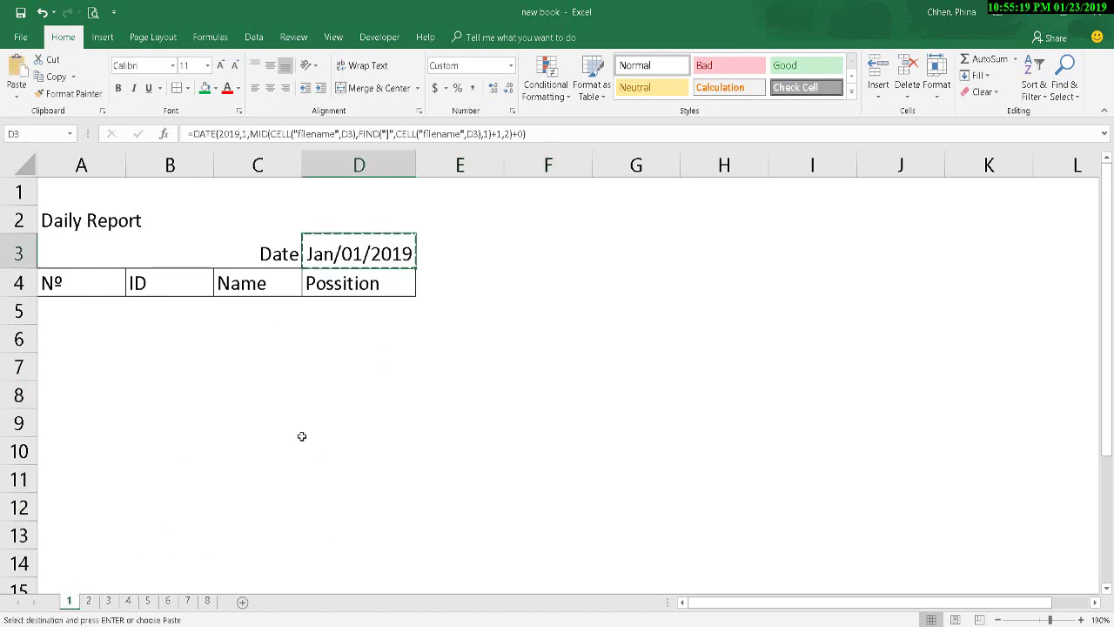
- Group sheets 2 through 8, paste the formula into D3, and confirm it with F2 and Enter
click(89, 600)
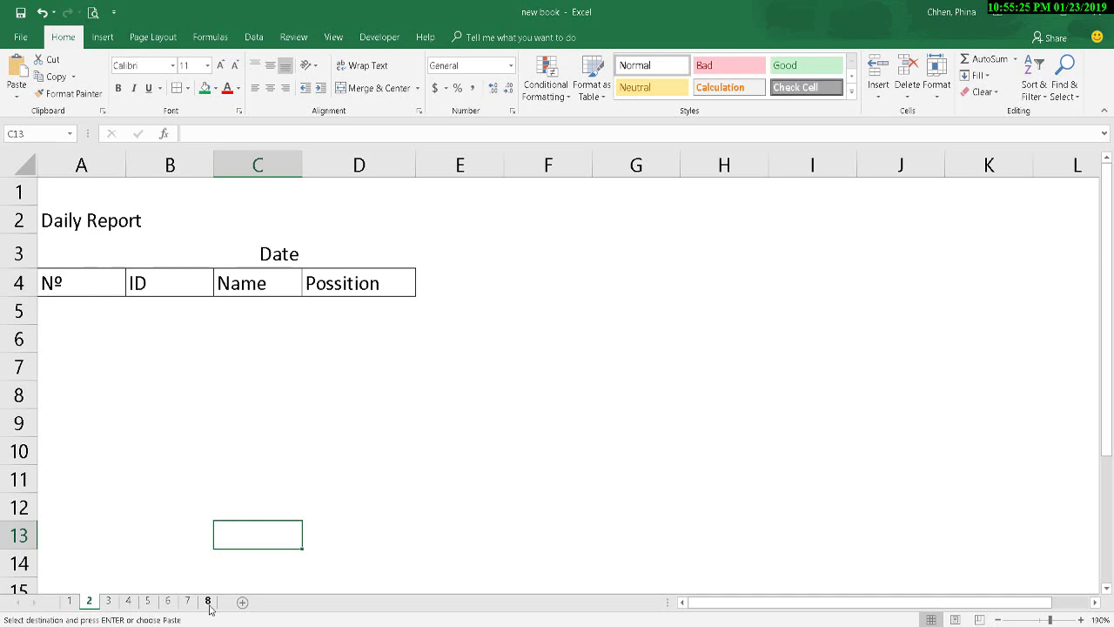
shift+click(209, 600)
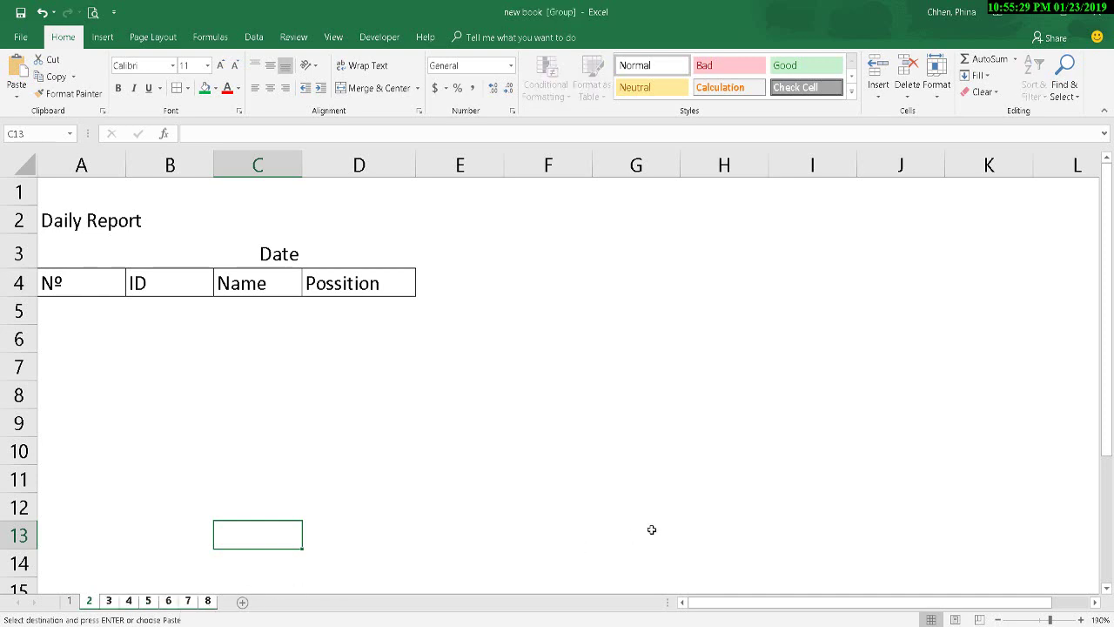
right_click(342, 251)
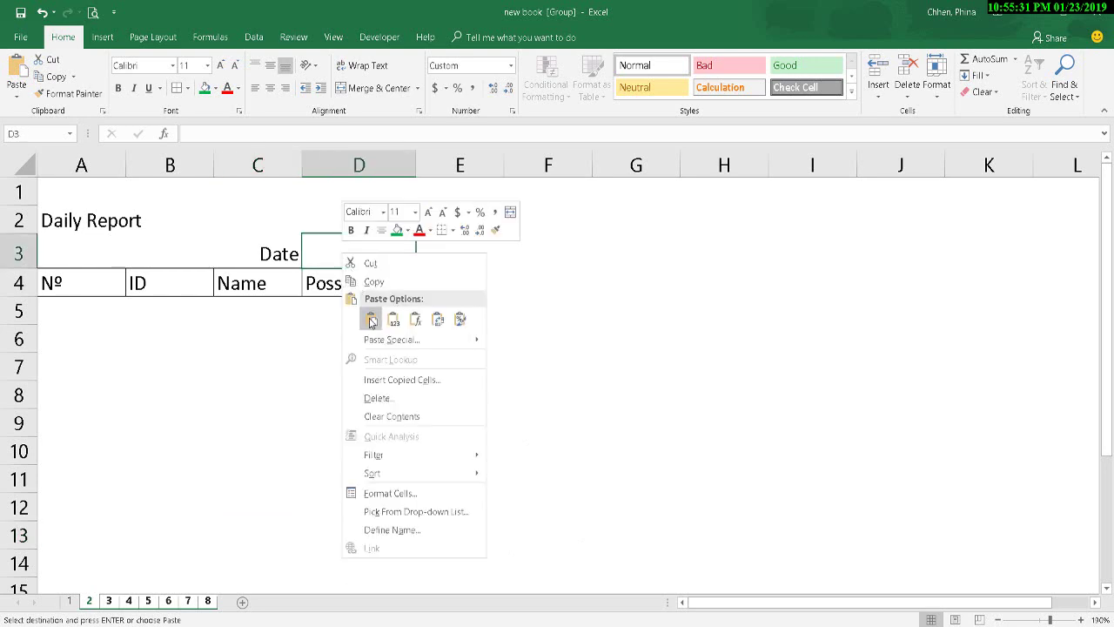
click(371, 321)
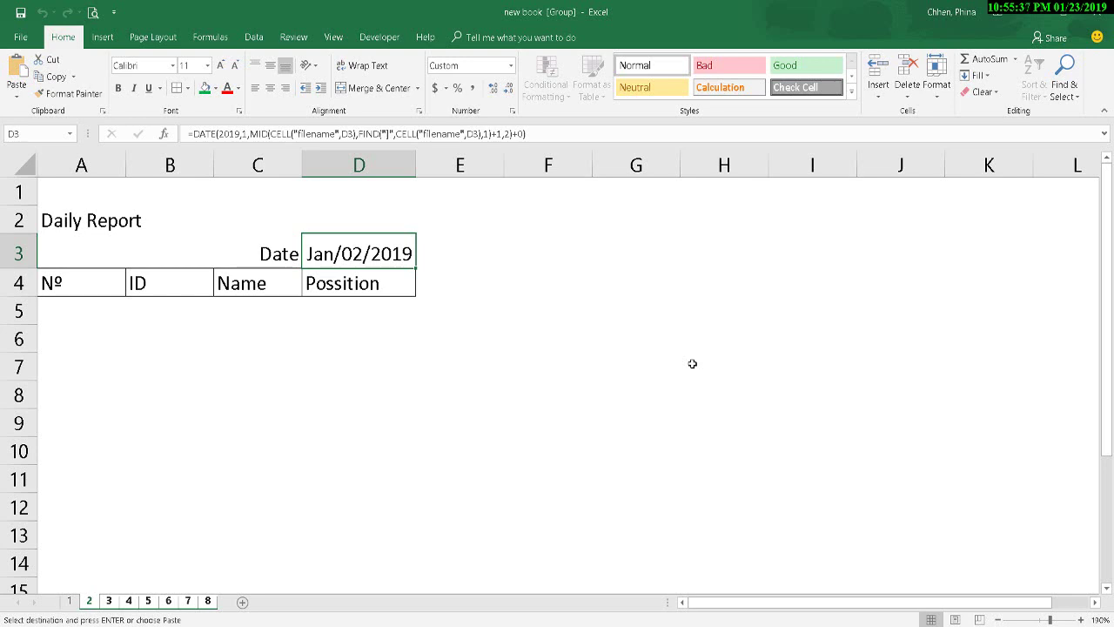
key(F2)
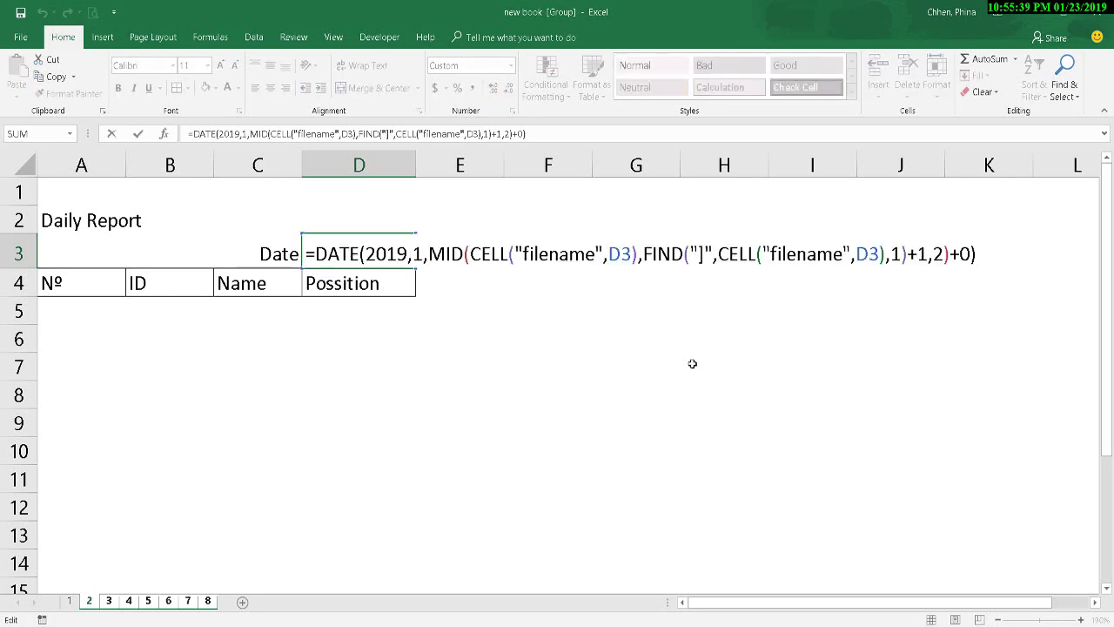
key(Return)
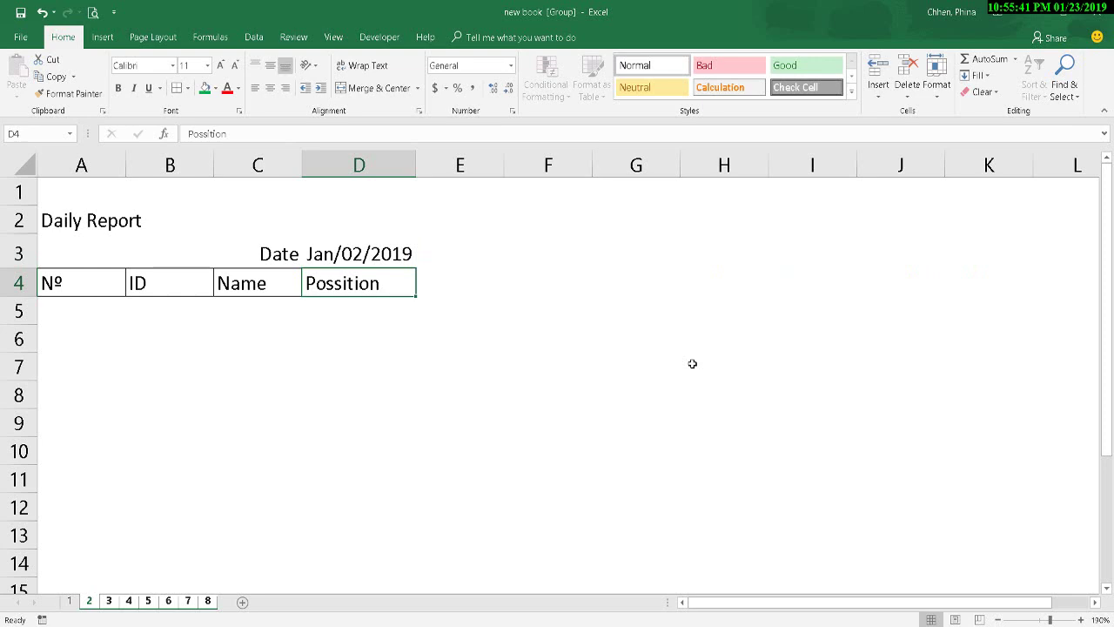
- Ungroup via sheet 1 and check the D3 dates on sheets 4, 6, 7 and 8
click(148, 601)
click(89, 600)
click(69, 600)
click(128, 600)
click(168, 600)
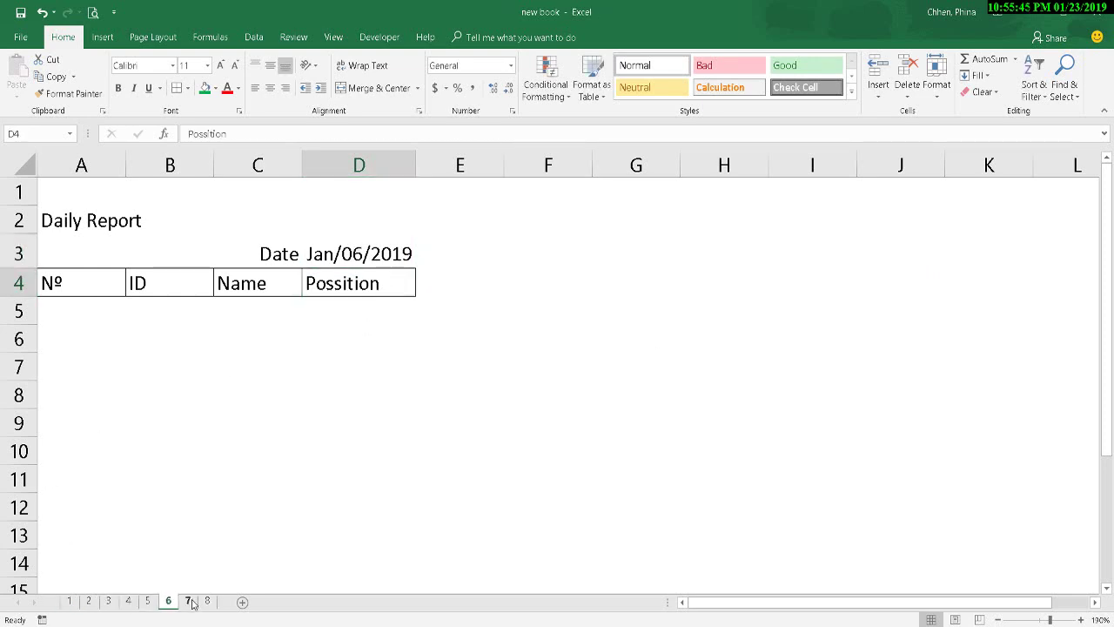
click(128, 601)
click(187, 600)
shift+click(208, 600)
- Recheck each sheet's date, from Jan/02/2019 on sheet 2 to Jan/08/2019 on sheet 8
click(148, 601)
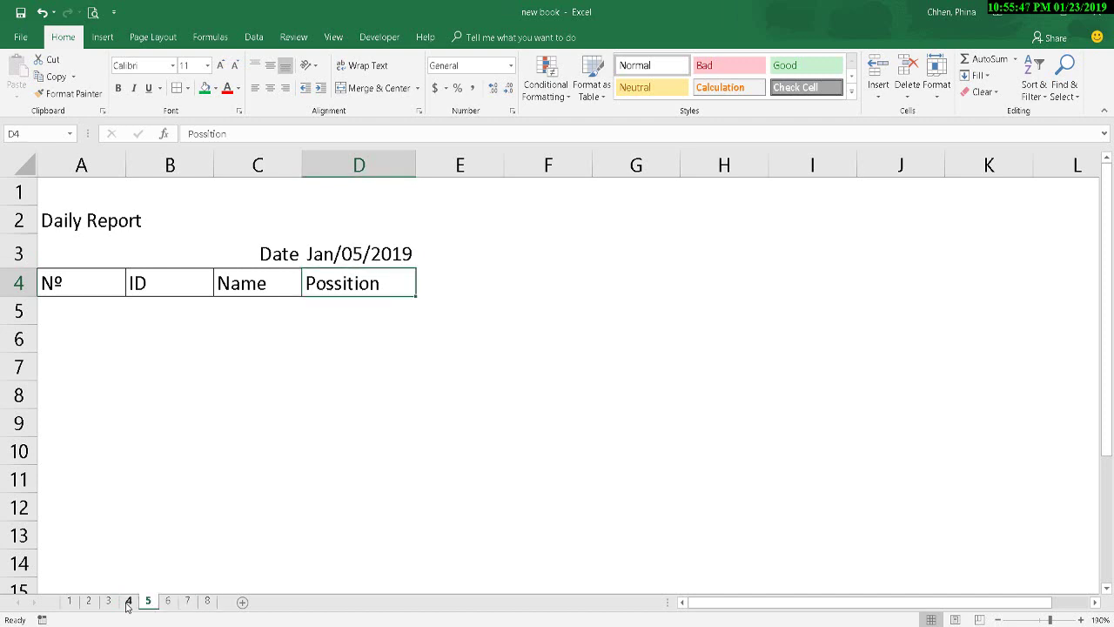
click(128, 600)
click(108, 601)
click(69, 601)
click(168, 601)
click(187, 601)
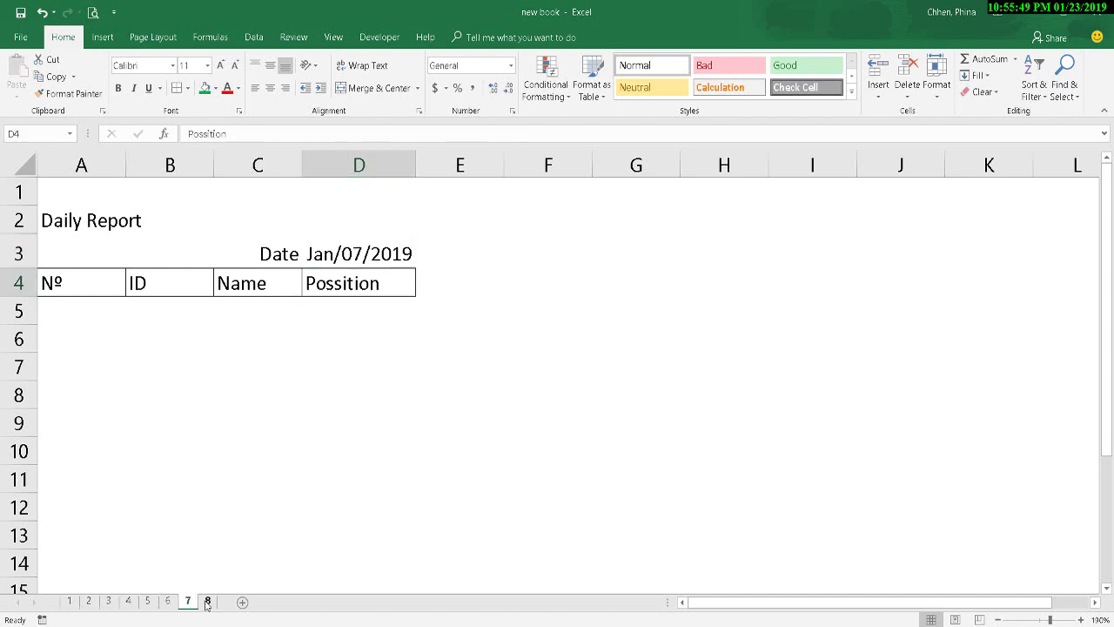
click(208, 600)
click(89, 601)
click(207, 600)
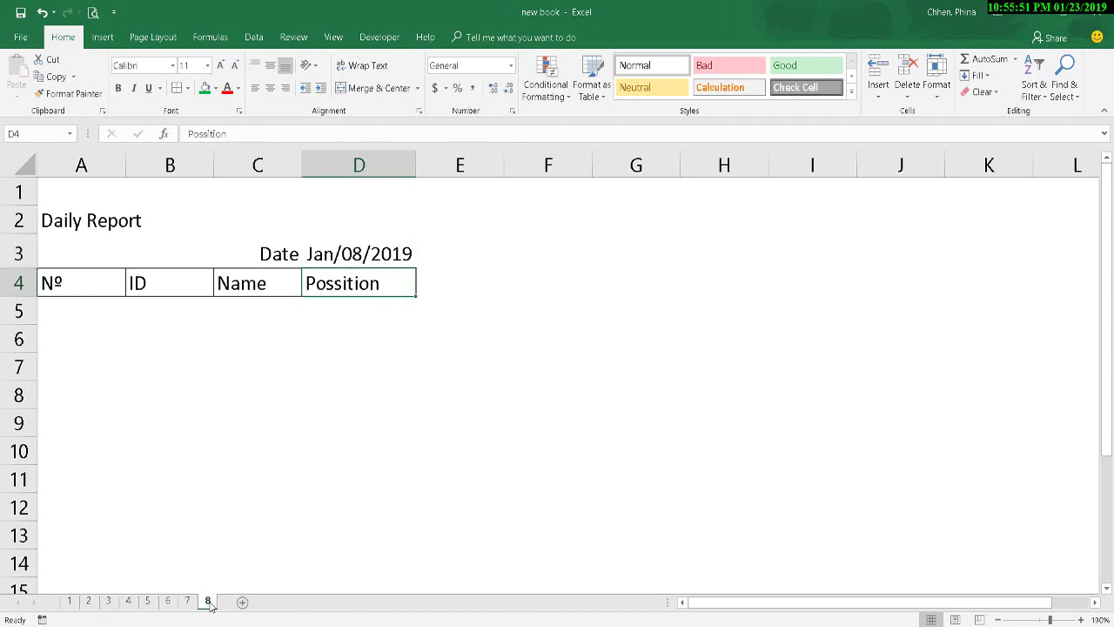
click(168, 600)
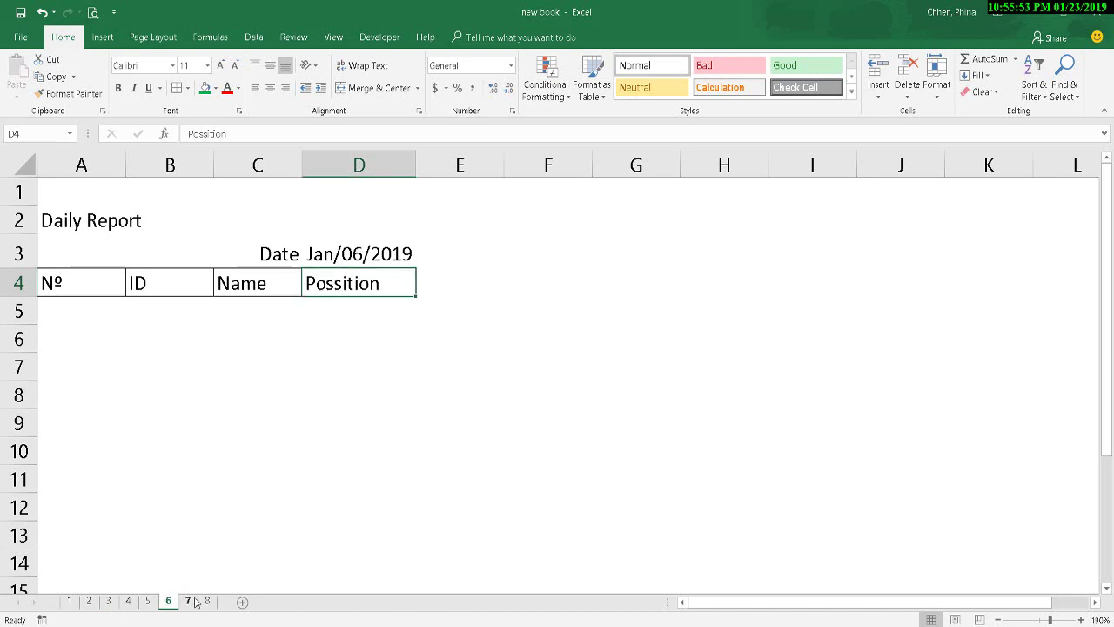
click(148, 601)
click(208, 600)
click(478, 516)
click(391, 375)
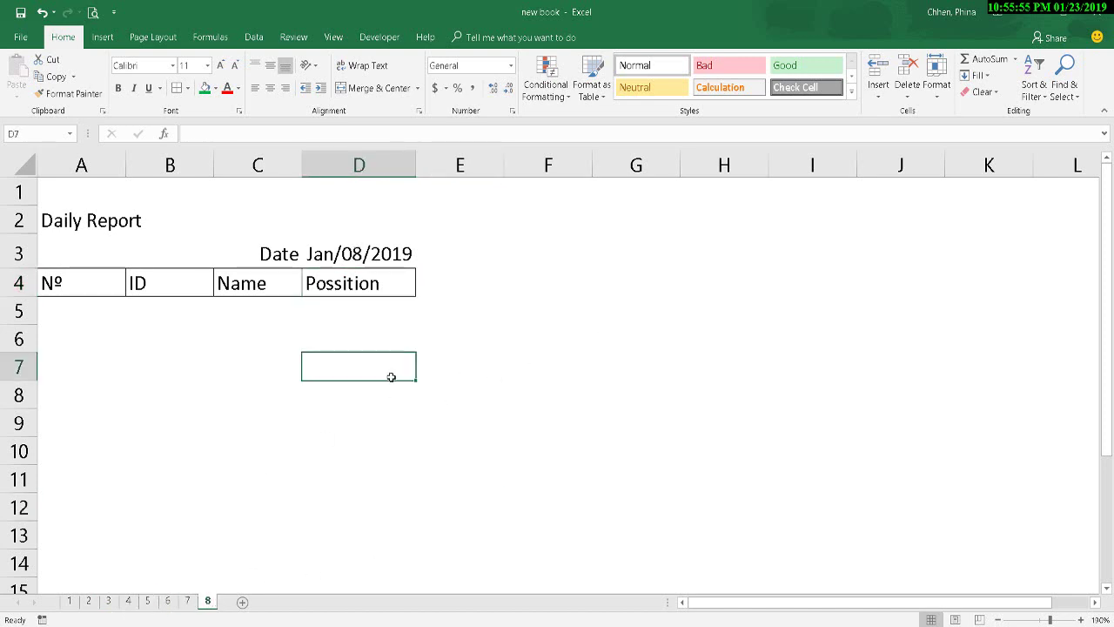
click(458, 393)
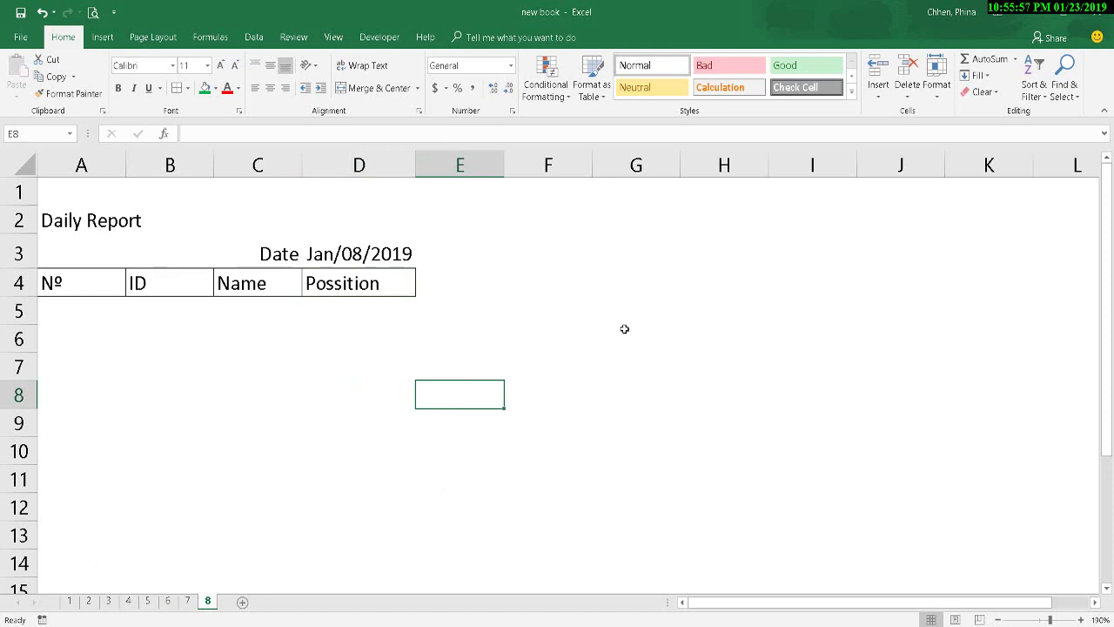
click(670, 306)
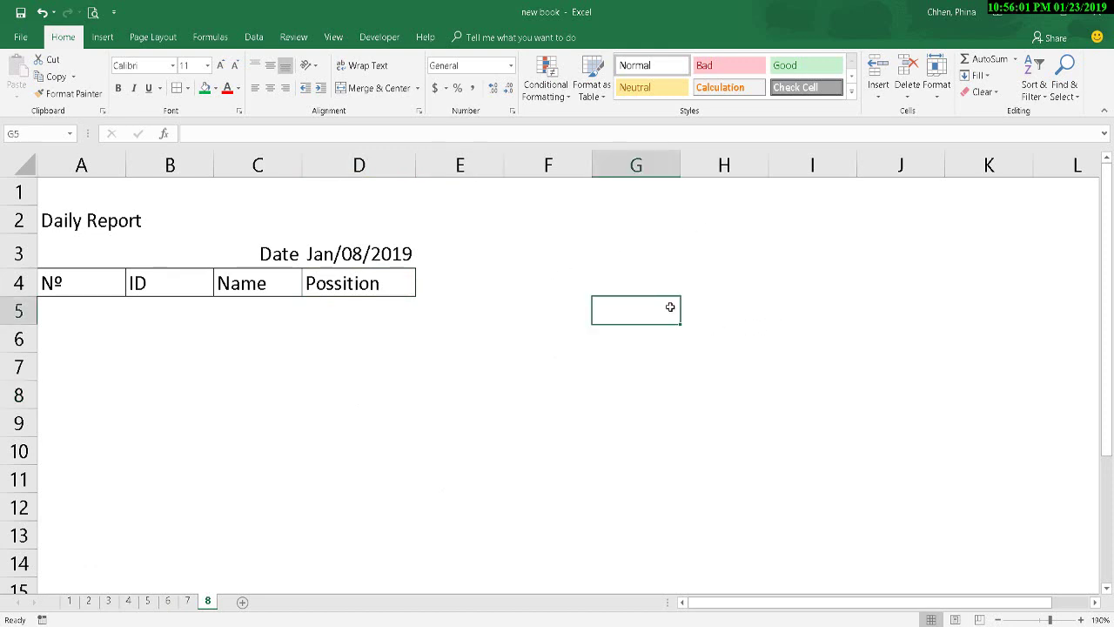